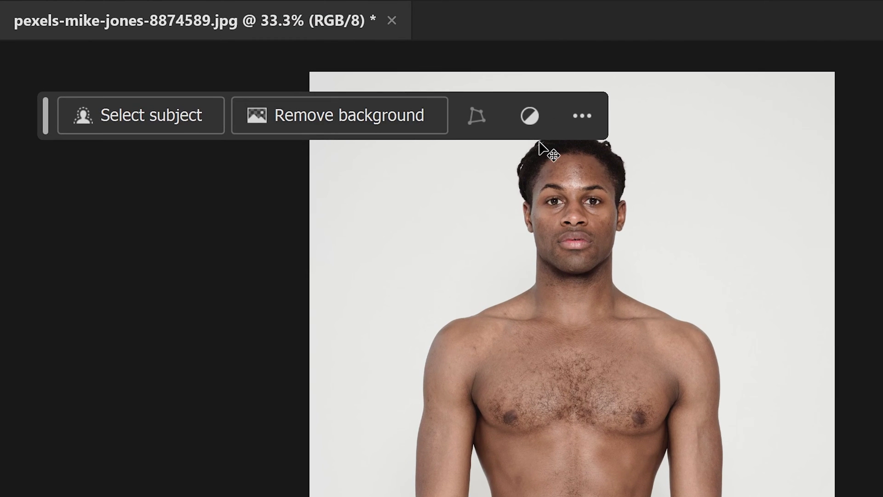
Hide the Contextual Task Bar and bring it back into view.
left_click(583, 117)
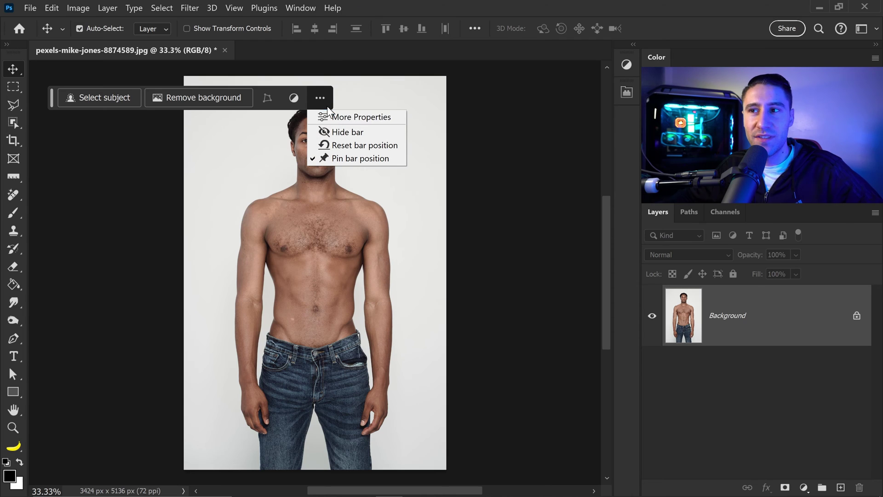
left_click(348, 130)
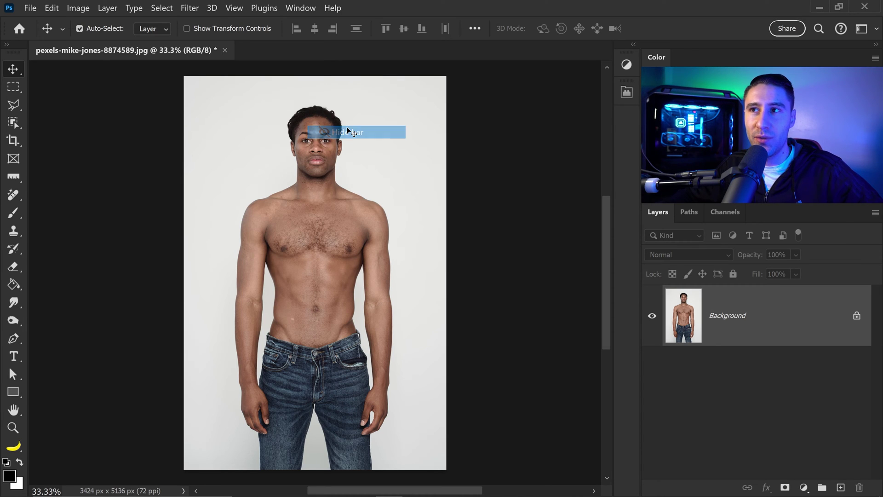
left_click(306, 10)
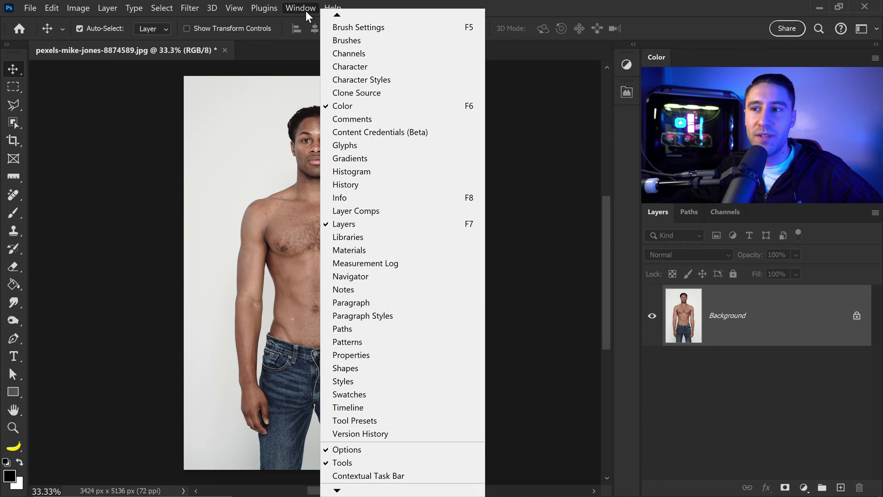
left_click(378, 475)
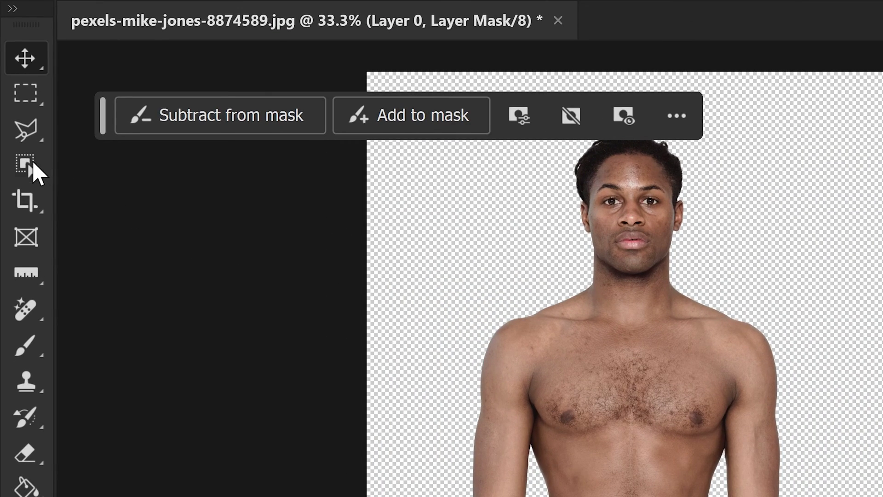
Activate the Object Selection Tool and target the image of Layer 0 instead of its mask.
right_click(32, 163)
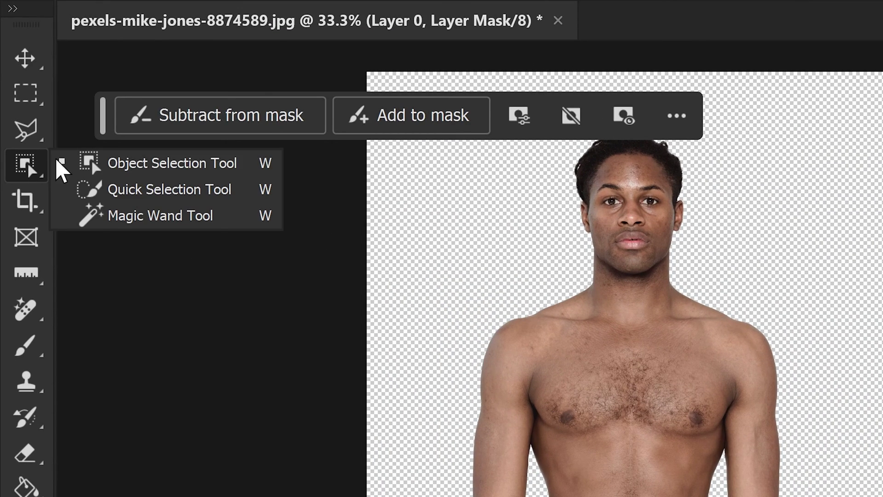
left_click(122, 171)
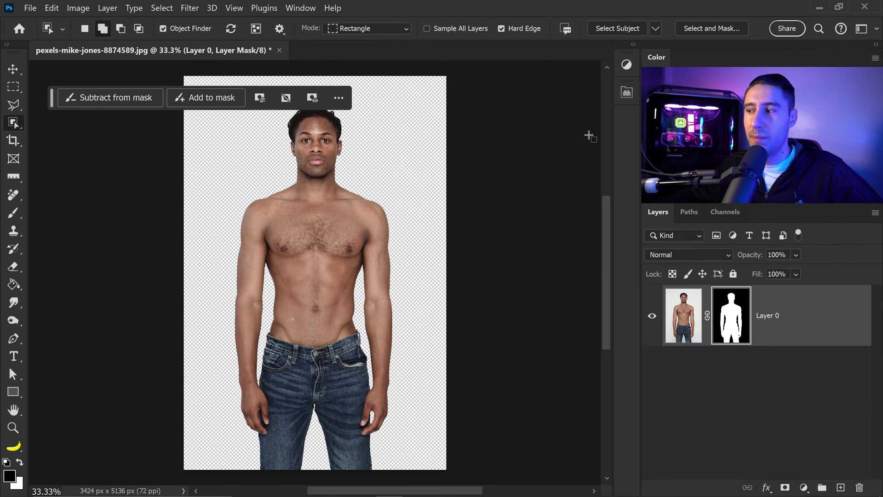
left_click(685, 327)
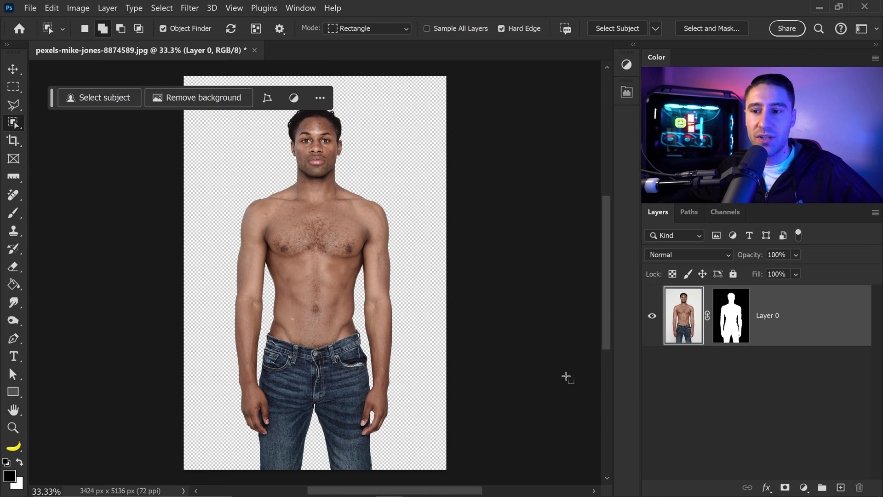
Try an object selection of the jeans and a rectangular marquee around the torso, clearing each selection.
left_click_drag(243, 329, 380, 469)
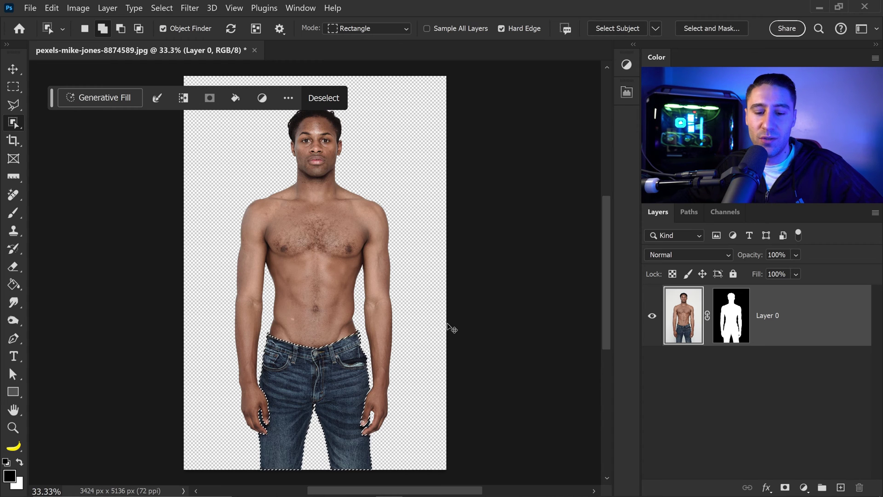
key("ctrl+d")
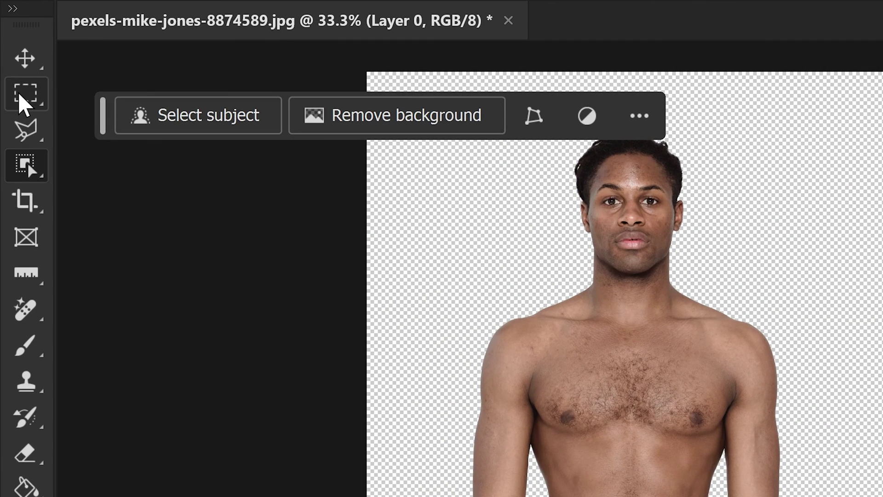
left_click(15, 89)
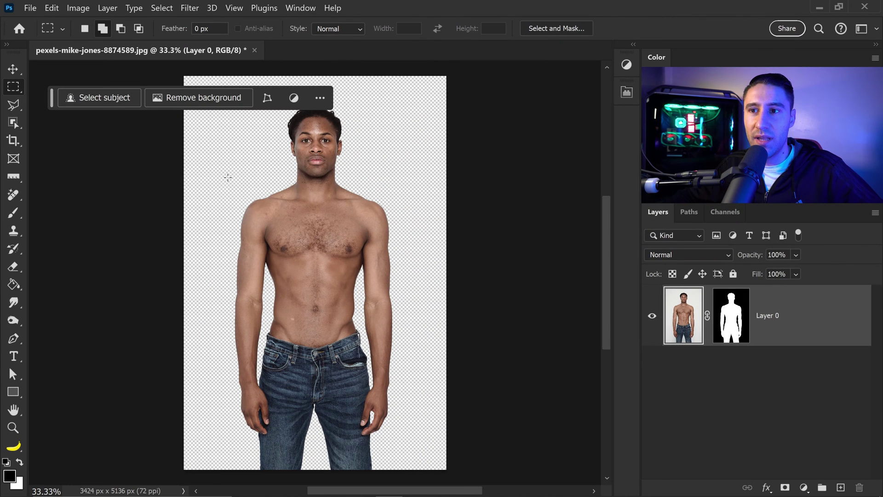
left_click_drag(227, 177, 401, 382)
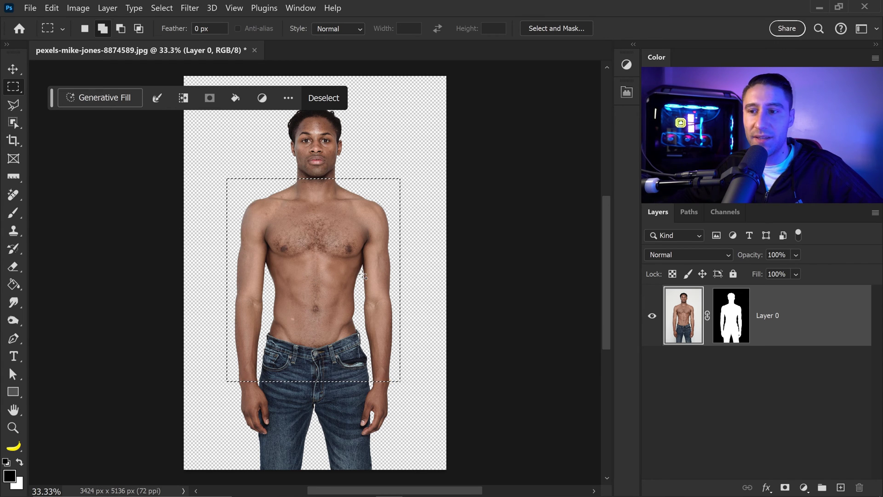
left_click(333, 289)
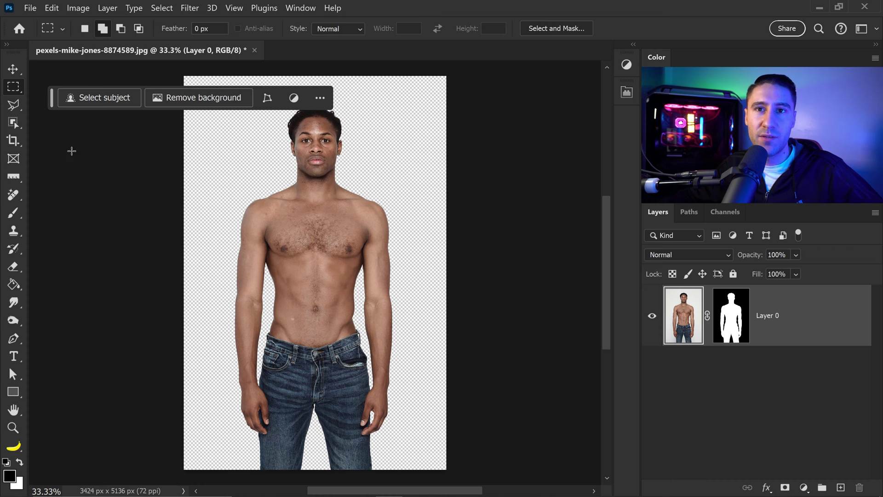
Select the jeans with the Object Selection Tool and run Generative Fill with the prompt "1800s vintage black plain train conductor uniform pants".
left_click(14, 123)
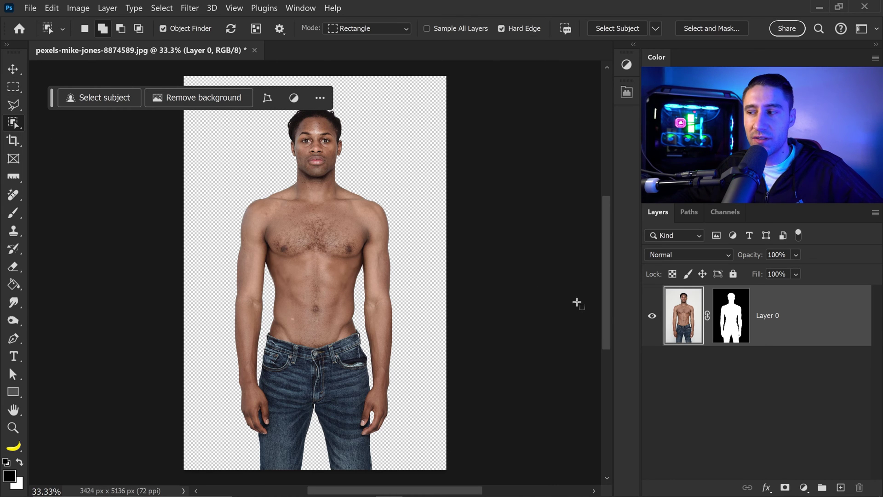
left_click_drag(253, 334, 375, 470)
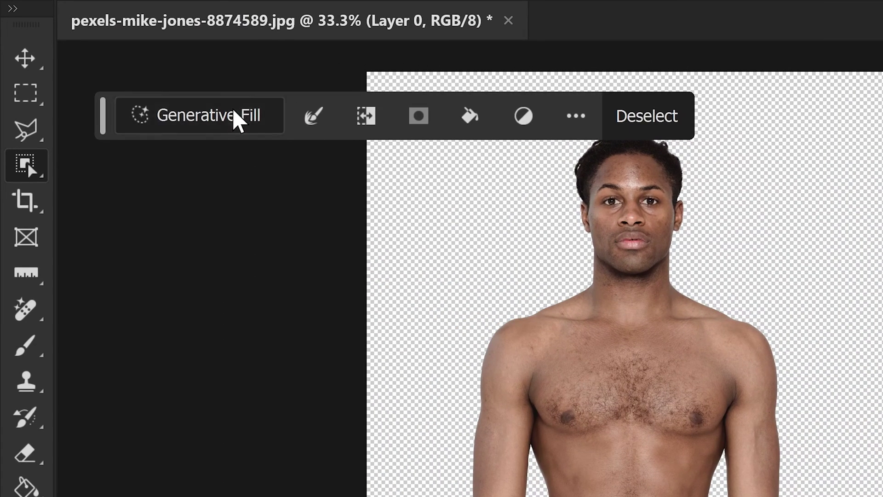
left_click(116, 99)
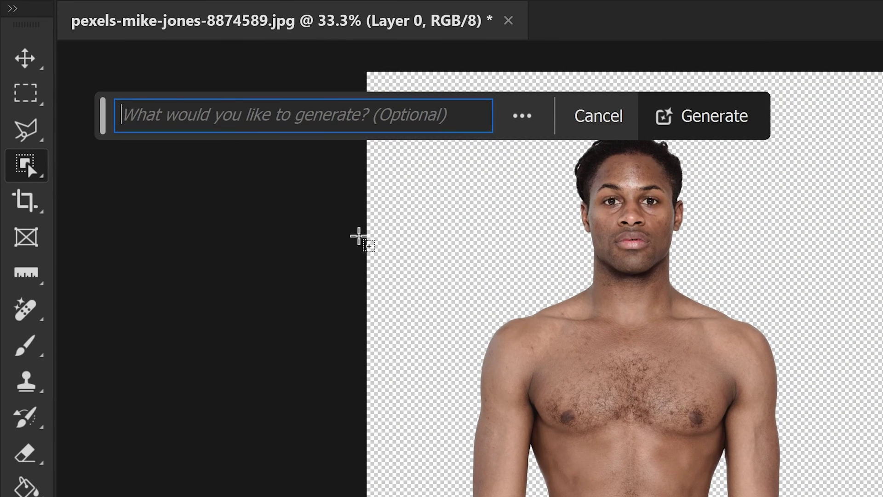
type("180")
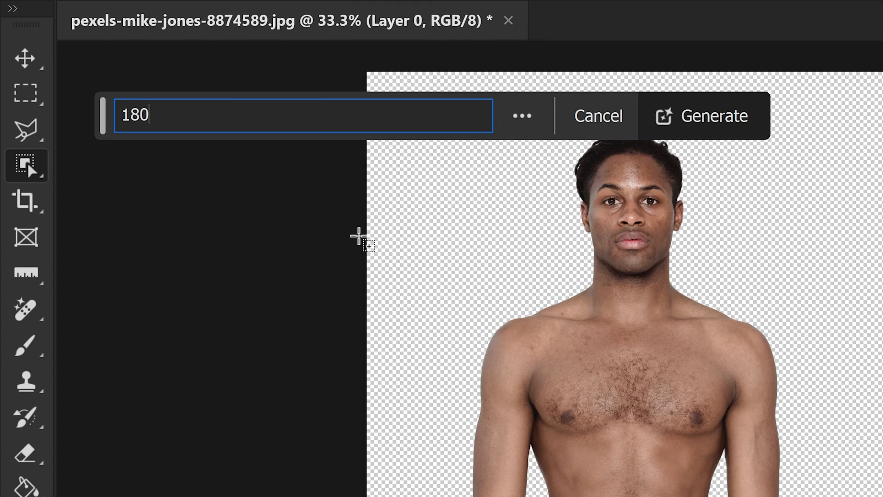
type("0s vinta")
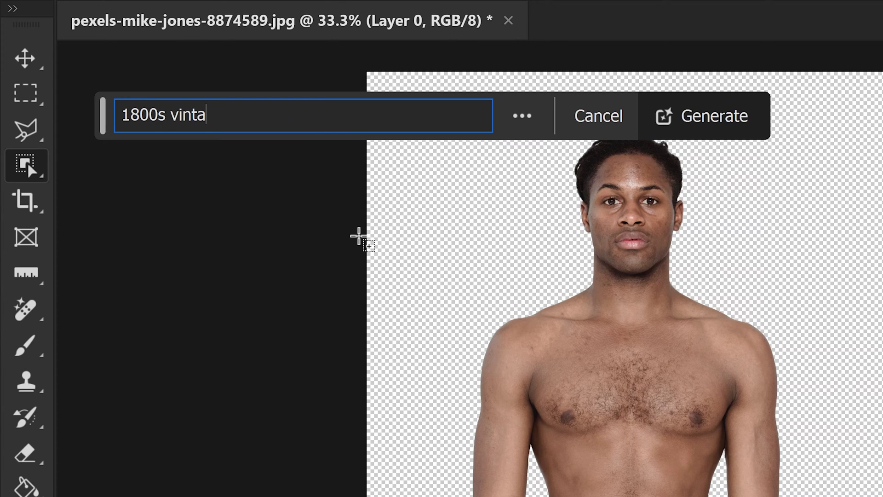
type("ge black p")
type("pla")
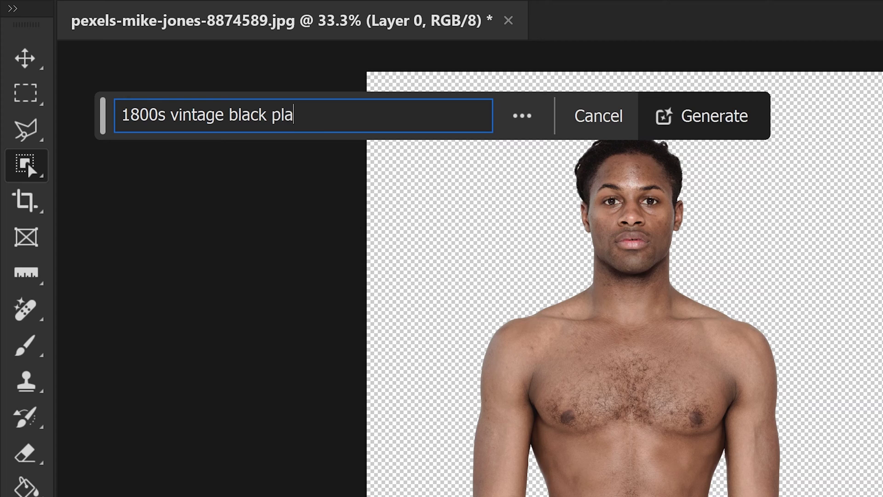
type("in train condcut")
key("BackSpace")
key("BackSpace")
key("BackSpace")
type("uctor uniform ")
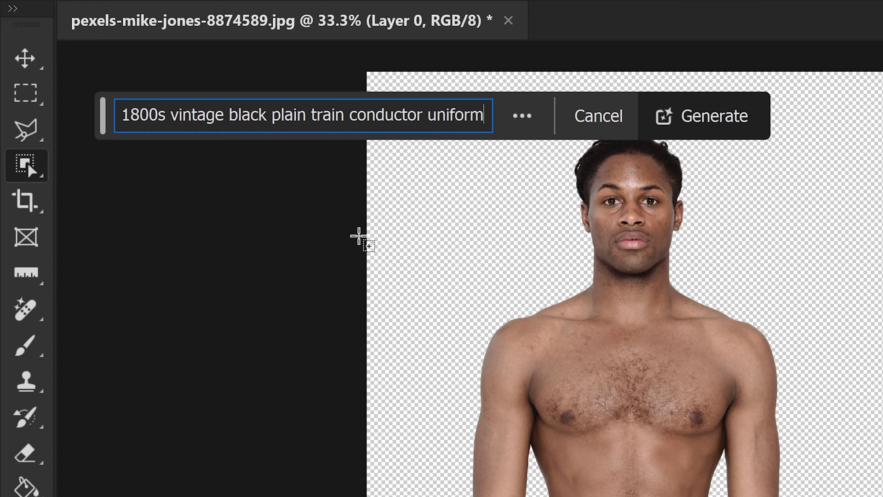
type("pants")
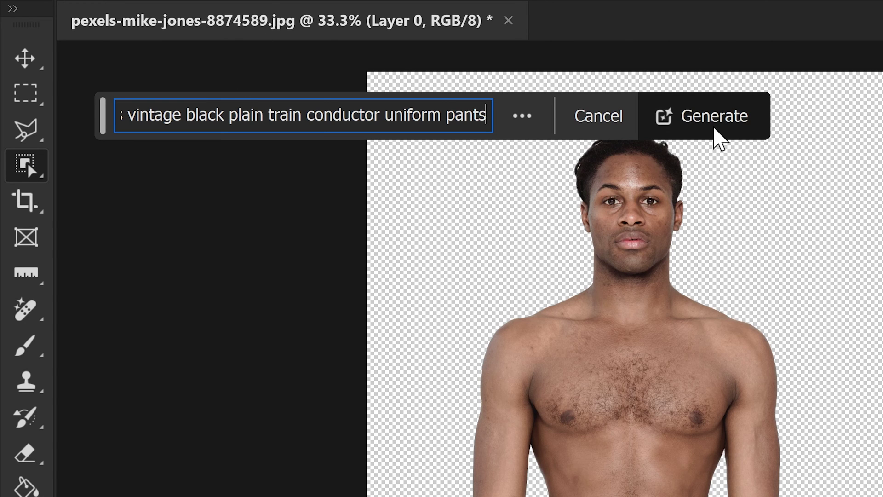
left_click(717, 138)
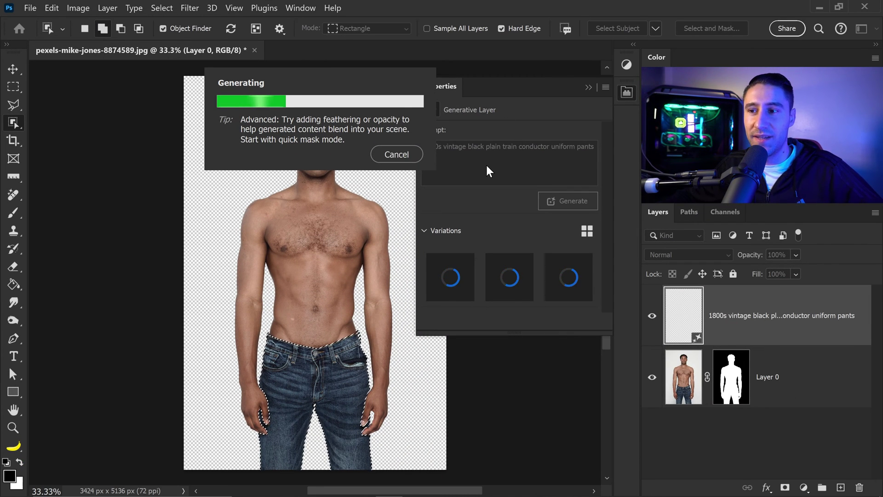
Compare the generated pants variations on the man and choose the second one, with the light grey belt.
left_click(12, 69)
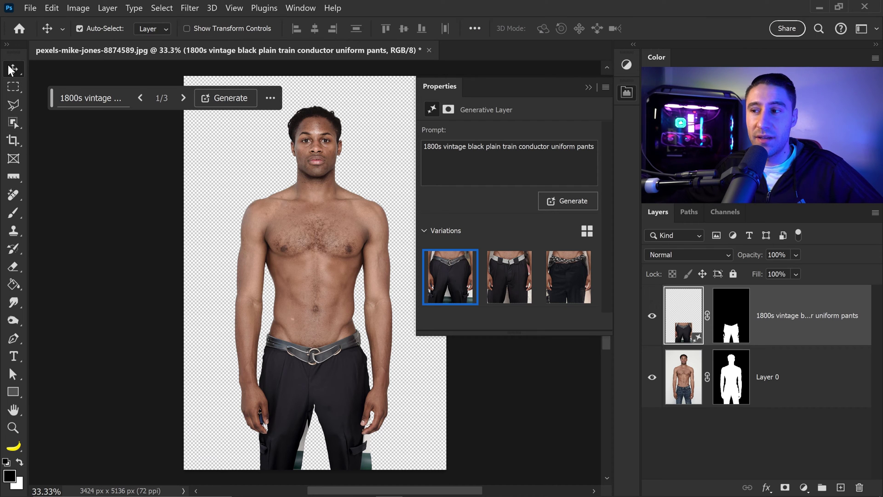
mouse_move(470, 276)
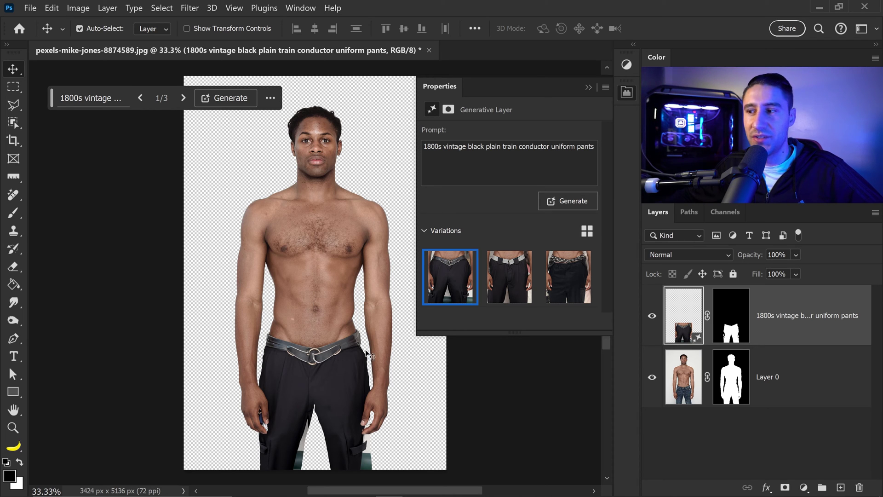
left_click(511, 286)
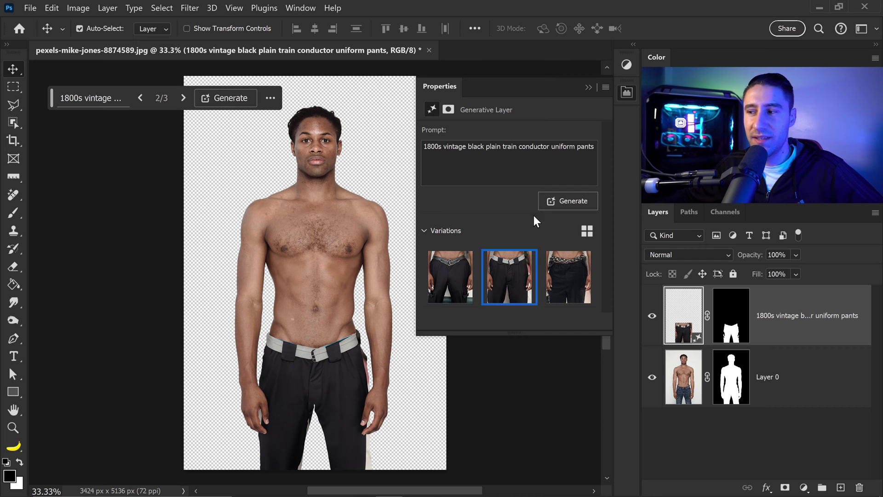
left_click(580, 283)
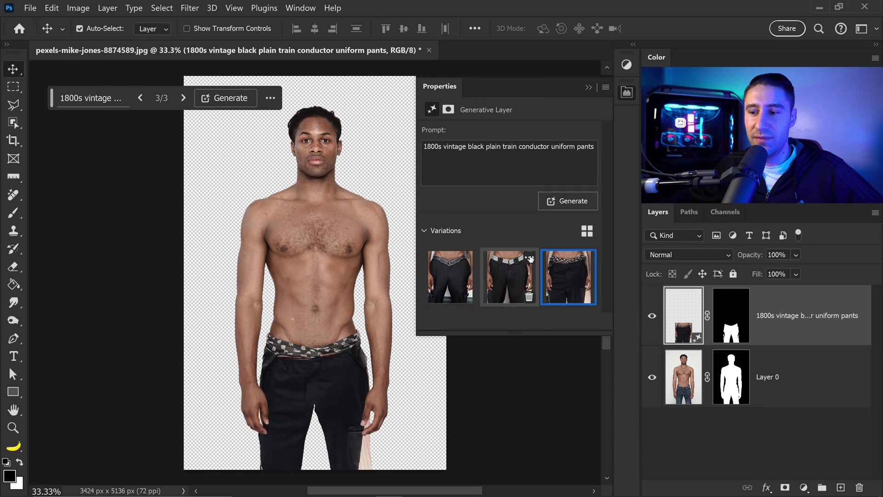
left_click(510, 279)
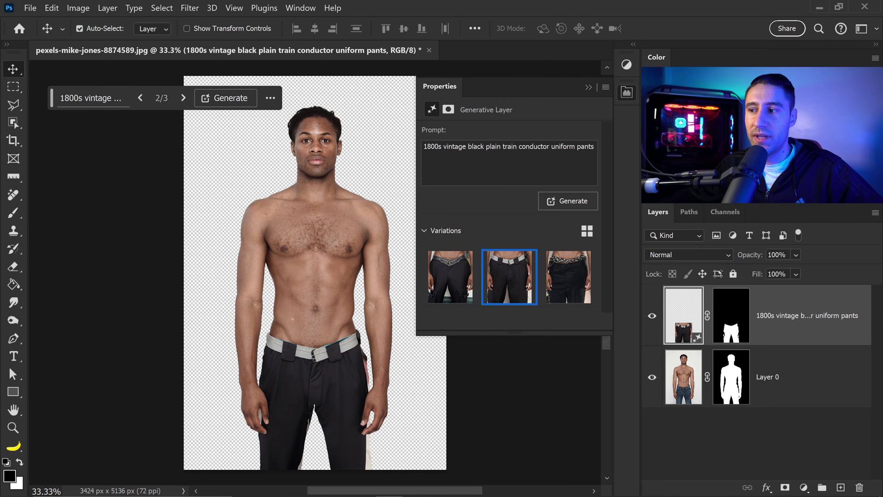
Delete the third and first pants variations, keeping only the one with the light grey belt.
mouse_move(577, 291)
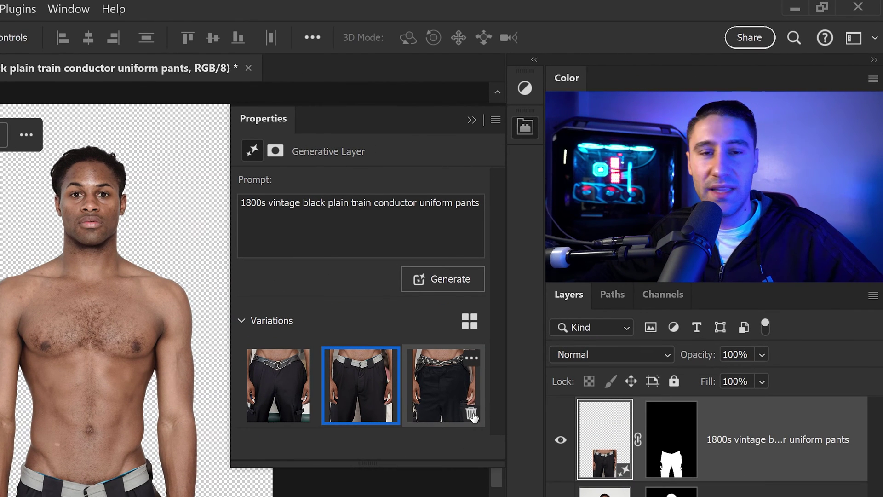
left_click(471, 413)
mouse_move(292, 375)
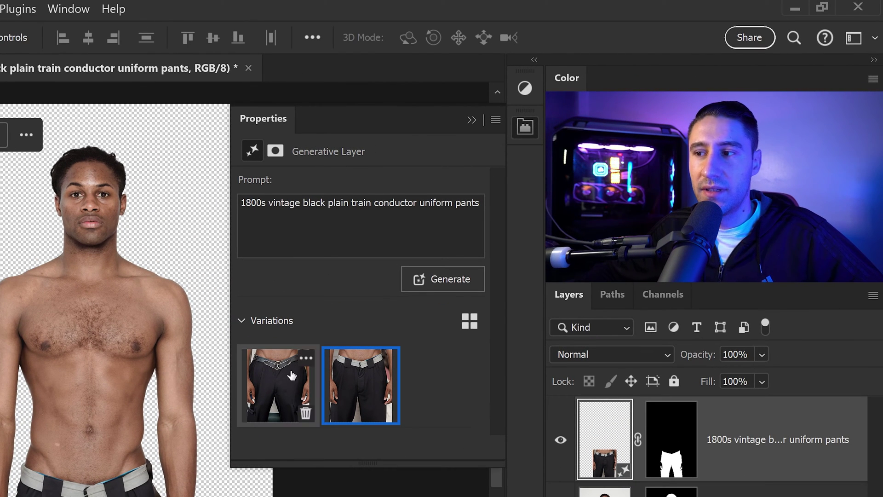
left_click(305, 413)
Remove the word "plain" from the generative layer's prompt and generate new pants variations.
left_click(336, 203)
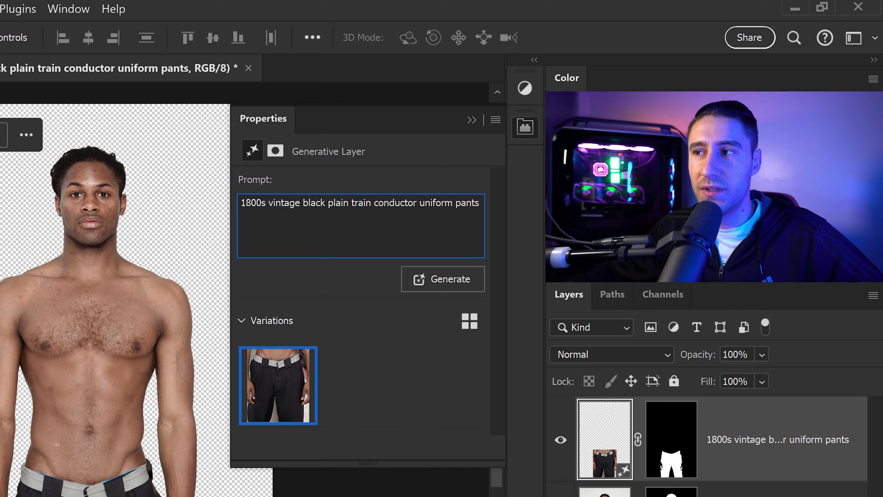
double_click(338, 203)
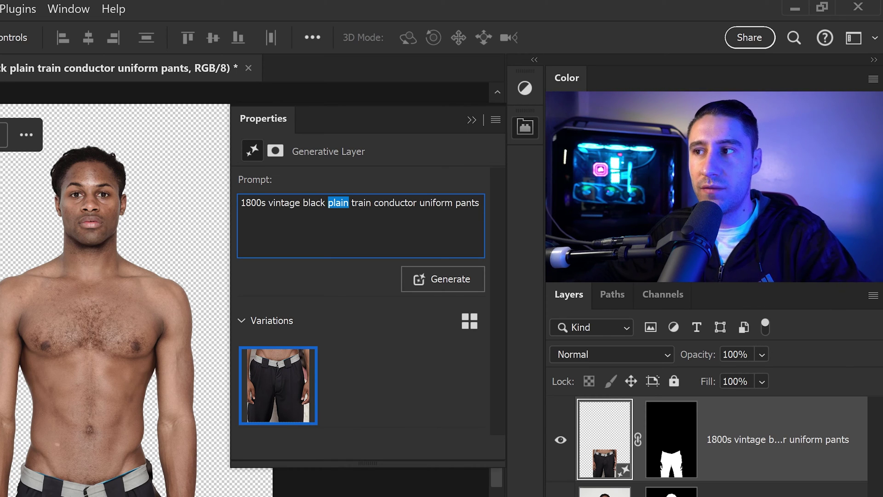
key("BackSpace")
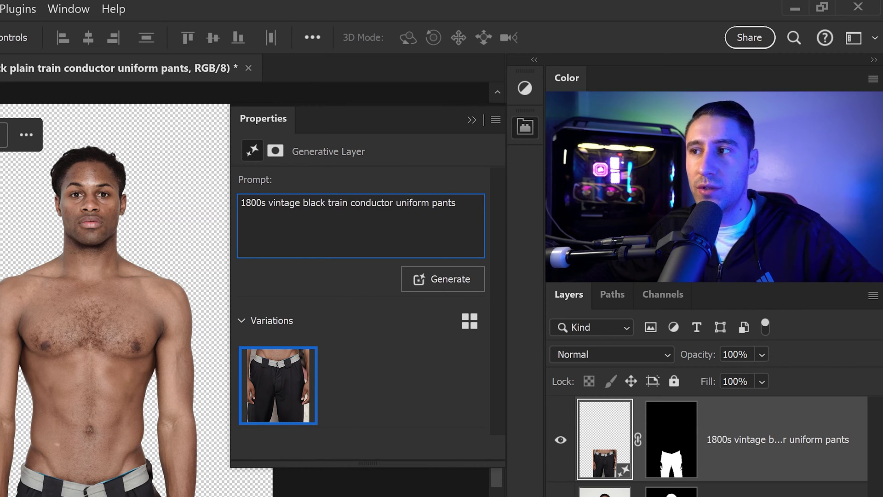
left_click(449, 280)
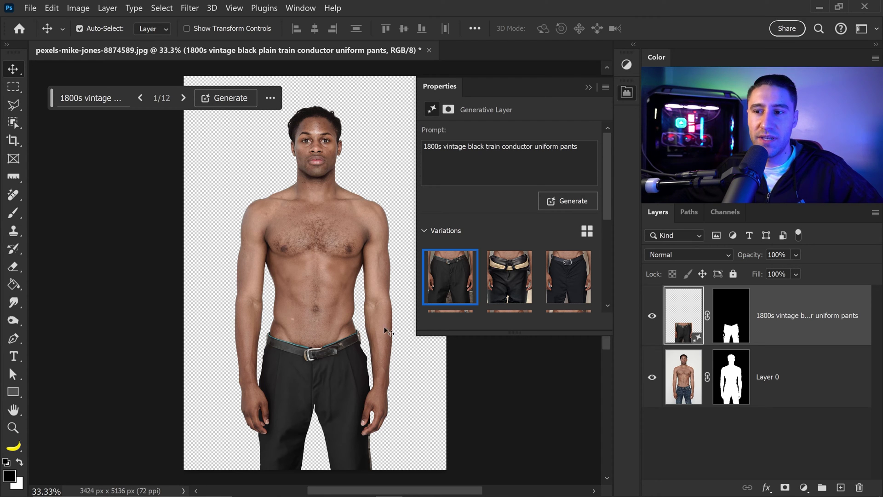
Compare the new pants variations, choose the first one with the dark belt, and collapse the layer's properties.
left_click(569, 291)
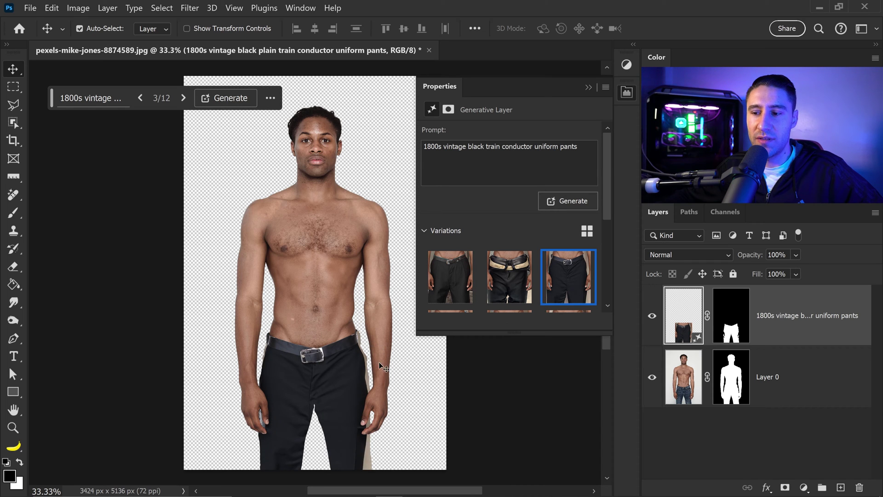
left_click(510, 276)
left_click(450, 277)
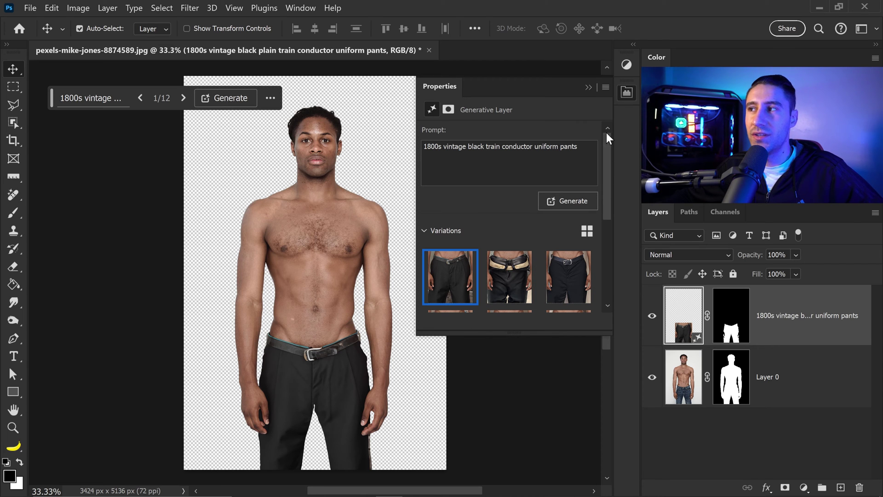
left_click(589, 88)
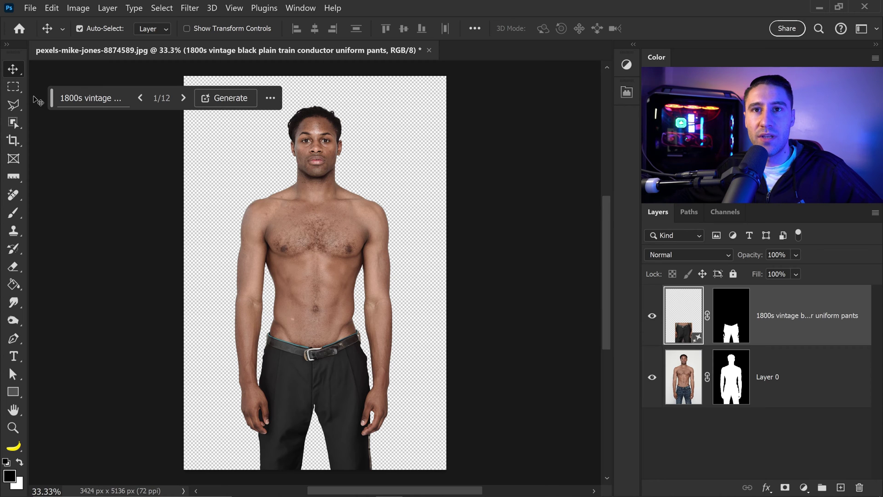
Make a rectangular selection around the man's torso and arms down to the wrists, and subtract a thin strip along its upper edge.
left_click(16, 90)
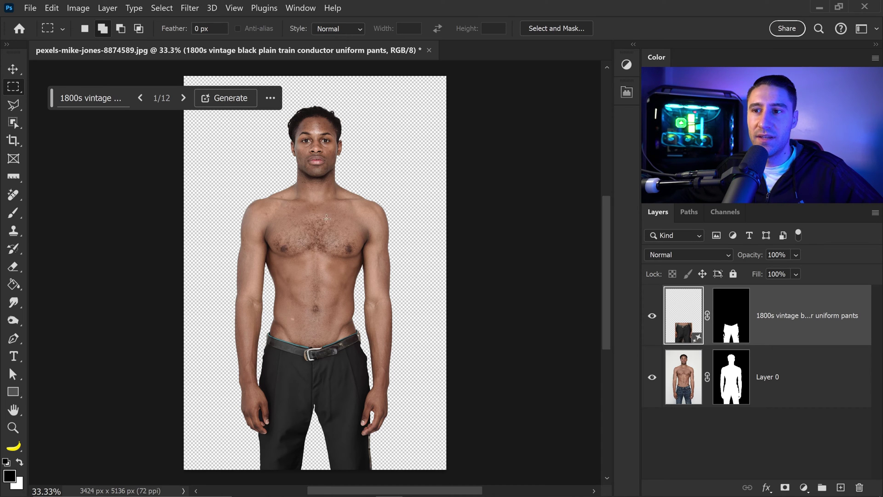
left_click_drag(229, 180, 405, 383)
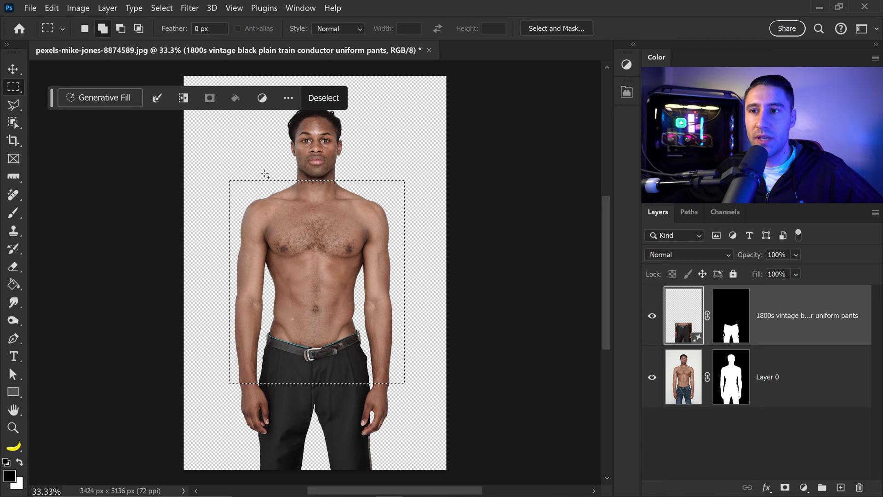
key("alt")
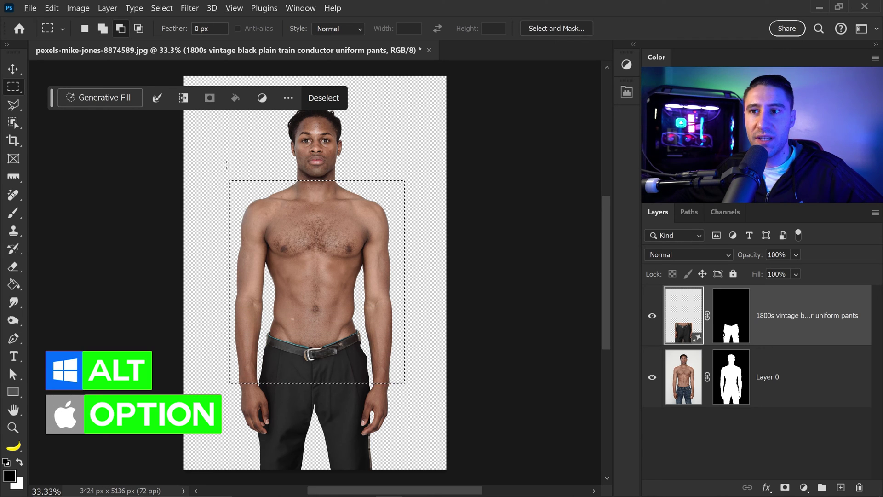
left_click_drag(220, 168, 410, 184)
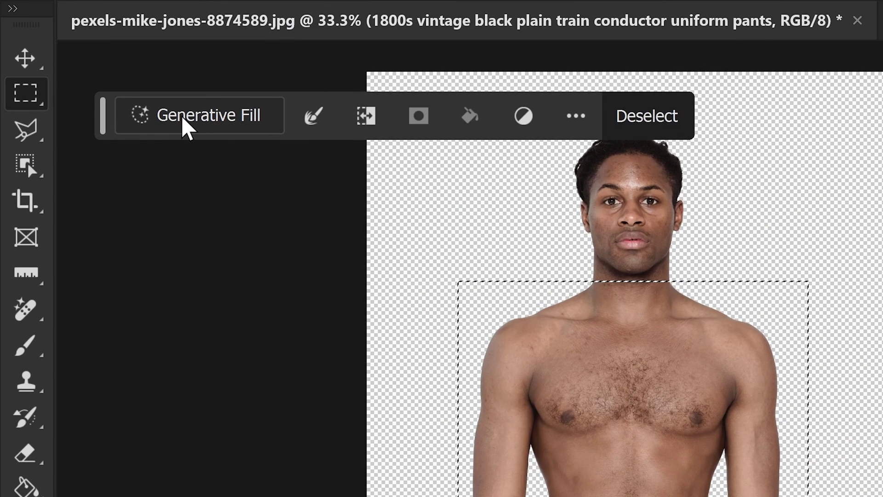
Fill the torso selection with Generative Fill using the prompt "1800s vintage train conductor uniform blazer, black with a black bow tie".
left_click(186, 118)
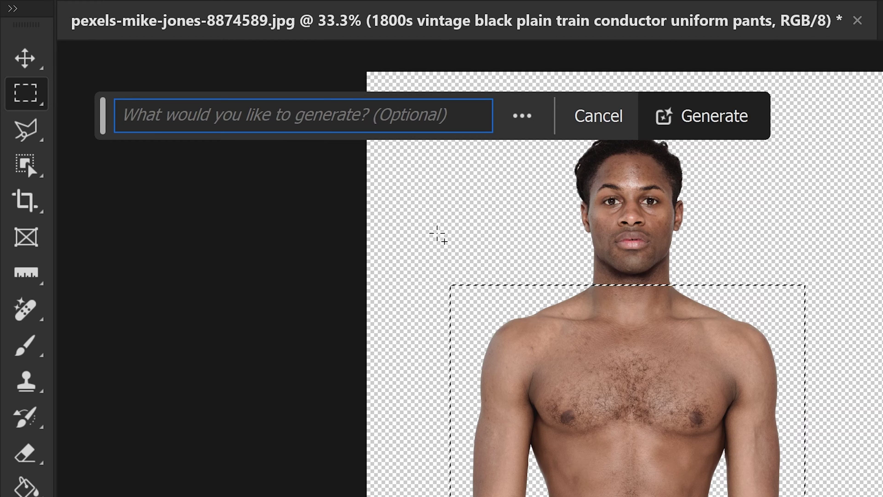
type("1800s vintage train conductor uniform b")
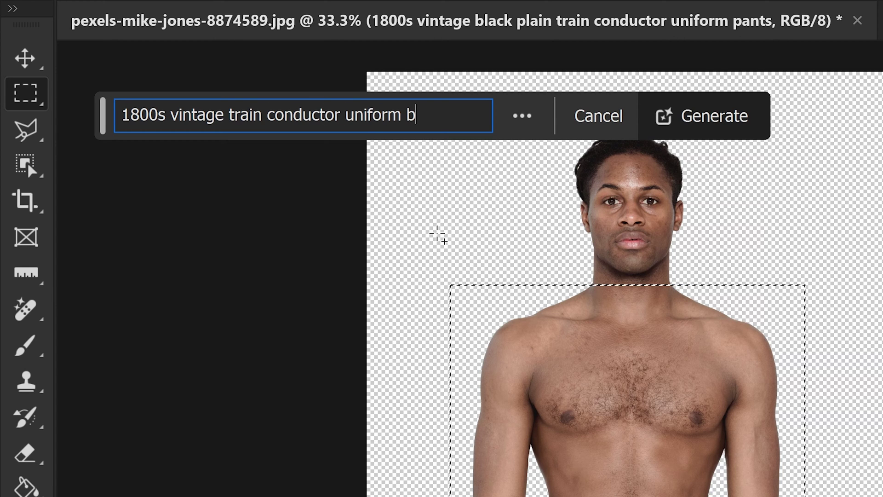
type("lazer, black with a black bow tie")
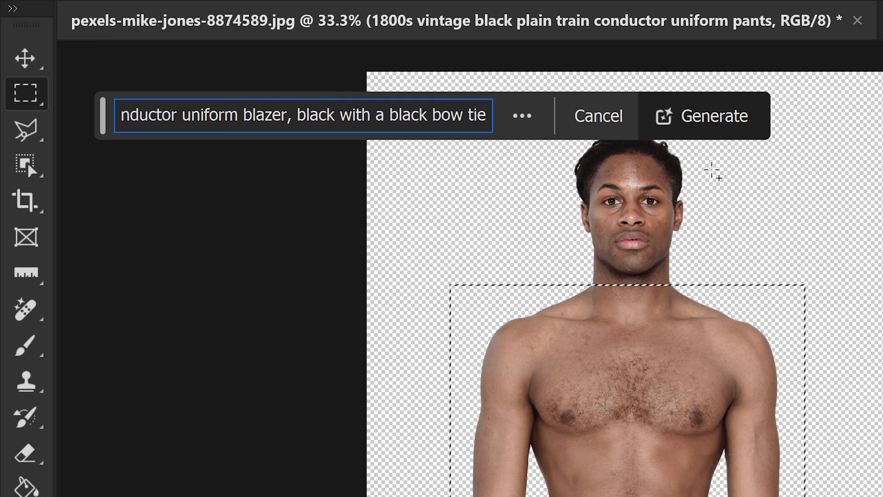
left_click(718, 118)
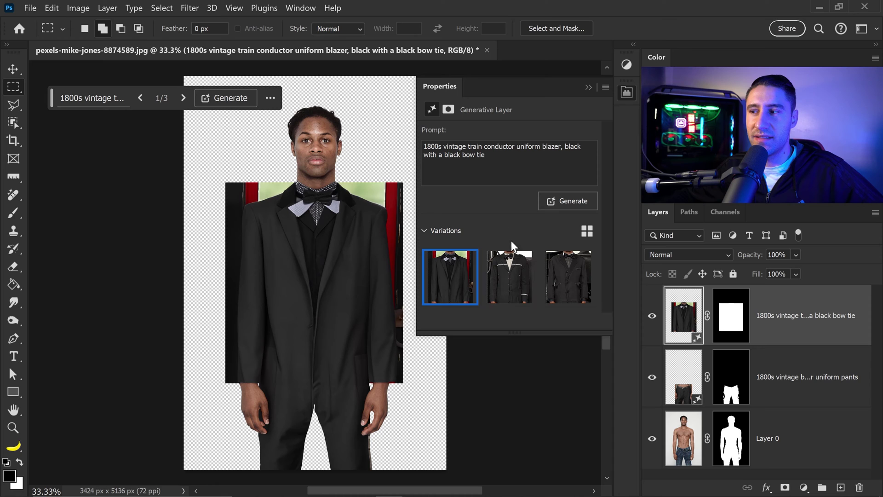
Compare the generated blazer variations, choose the third one, and delete the first.
left_click(510, 265)
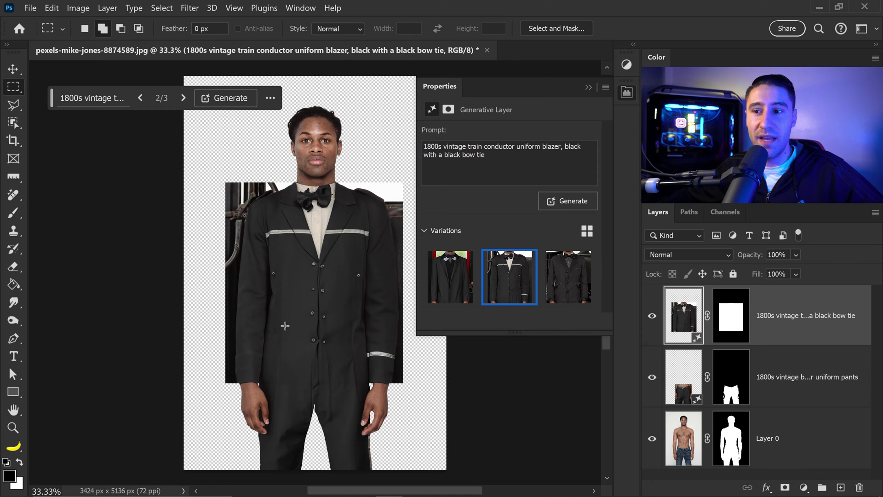
left_click(555, 291)
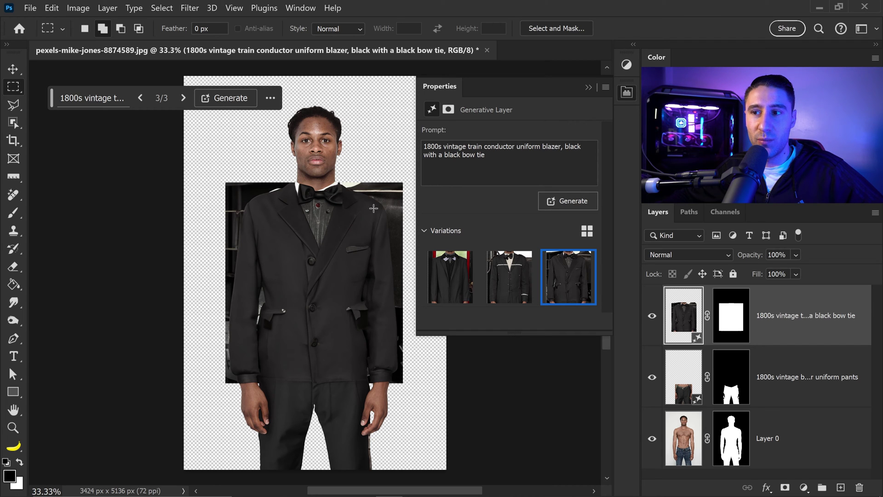
left_click(469, 297)
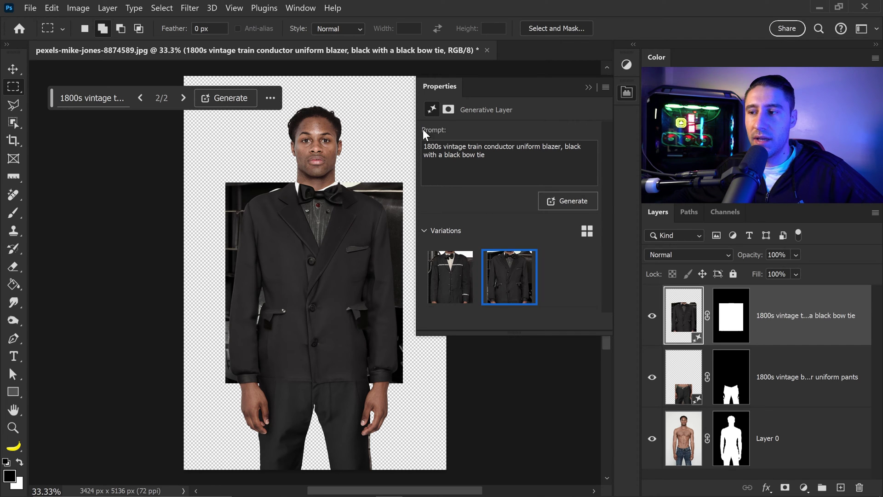
mouse_move(497, 285)
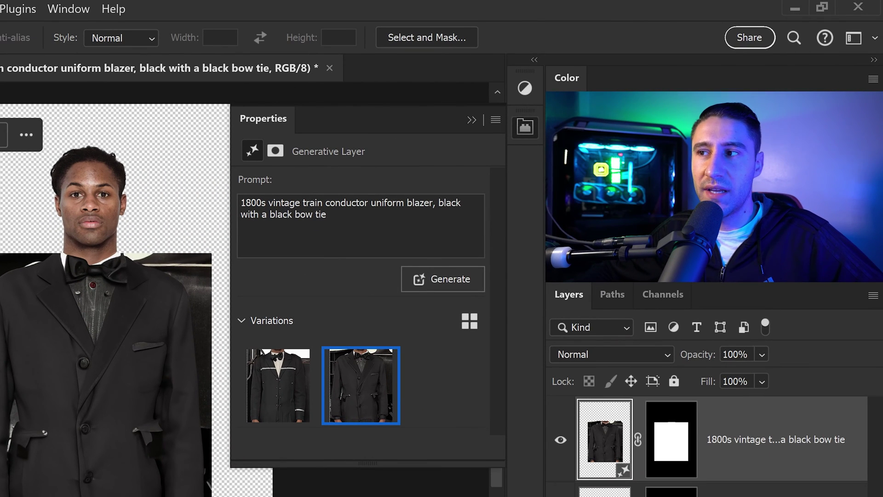
Regenerate from "Blazer: 1800s vintage train conductor black uniform blazer, double button, silver buttons, closed up side pockets" and "Shirt: white shirt, detailed clean fabric, black bow tie".
left_click_drag(327, 214, 241, 202)
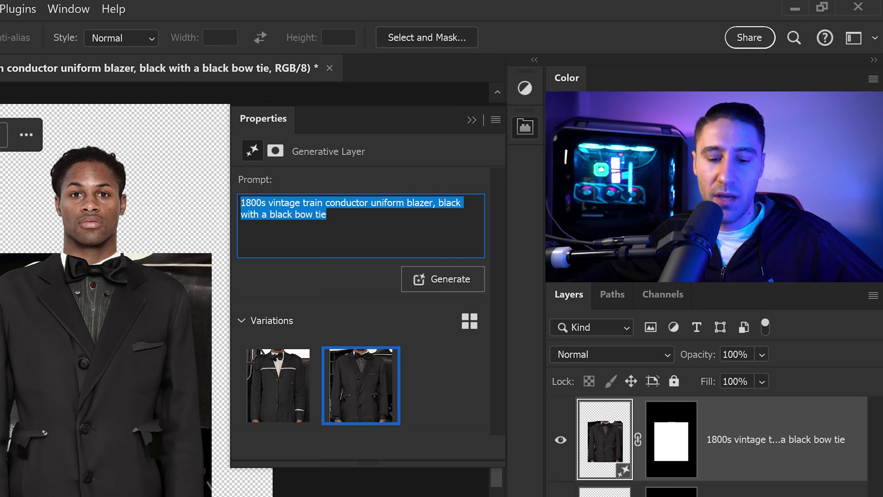
type("1800s vintage train conductor black uniform blazer, double button, silver buttons, closed up side pockets  Shirt: white shirt, detailed clean fabric, black bow tie")
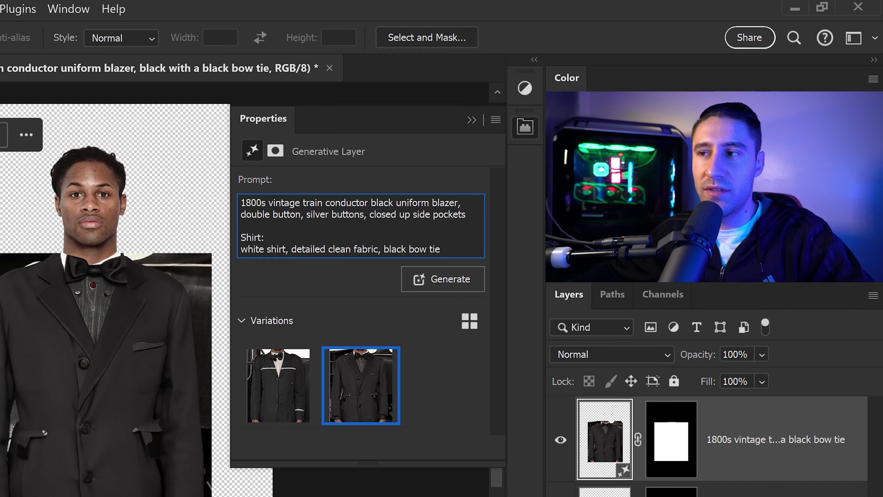
key("ctrl+Home")
key("Return")
key("Up")
type("Blazer:")
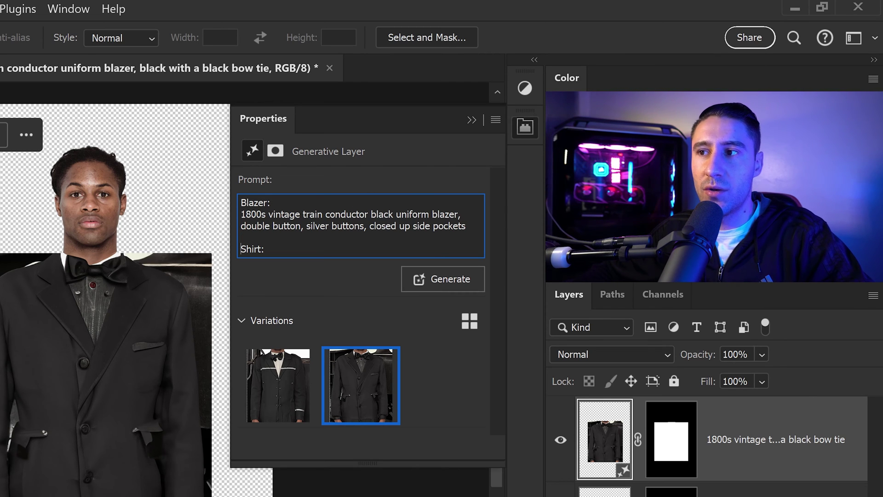
type("white shirt, detailed clean fabric, black bow tie")
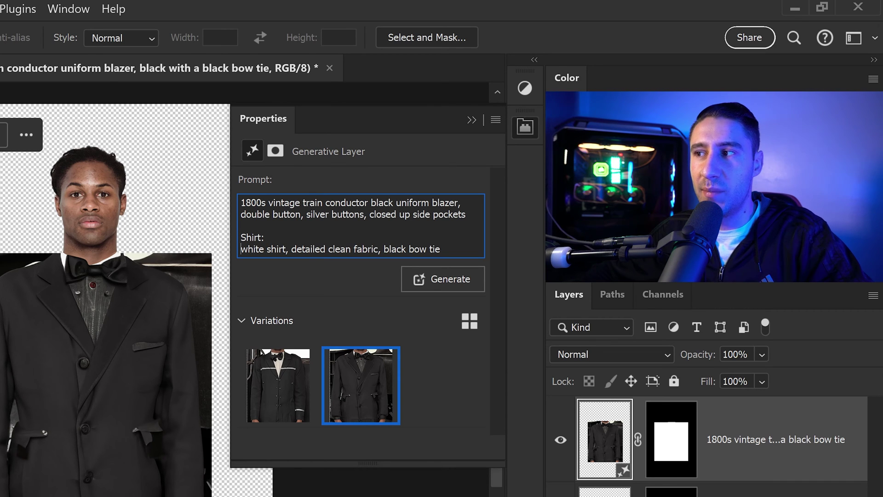
left_click(435, 275)
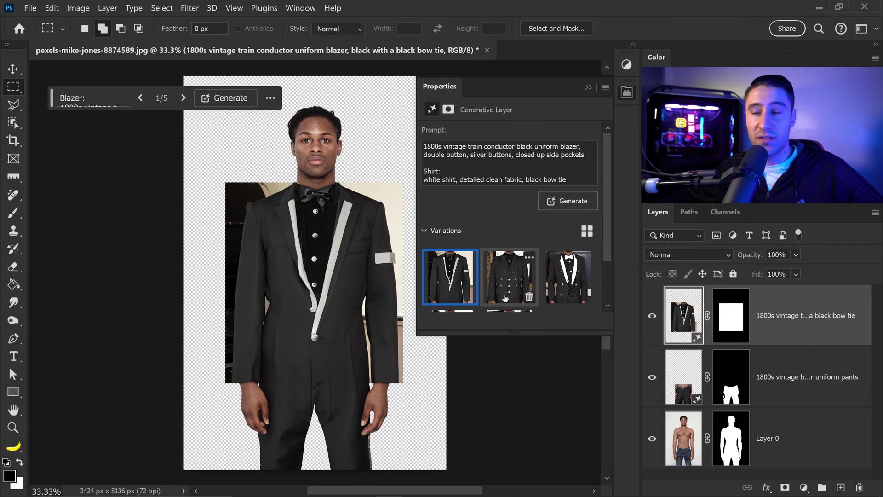
Compare the new blazer variations, choose the double-breasted one with silver buttons and black bow tie, and collapse the layer's properties.
left_click(498, 302)
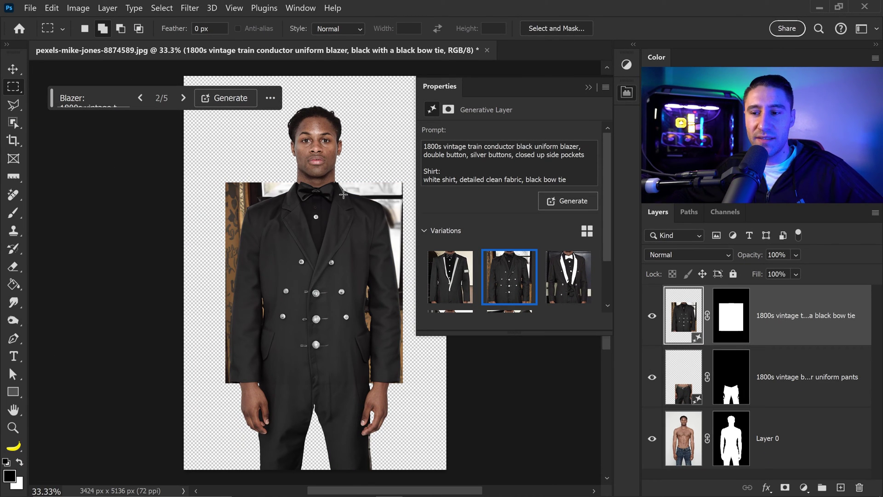
left_click(568, 278)
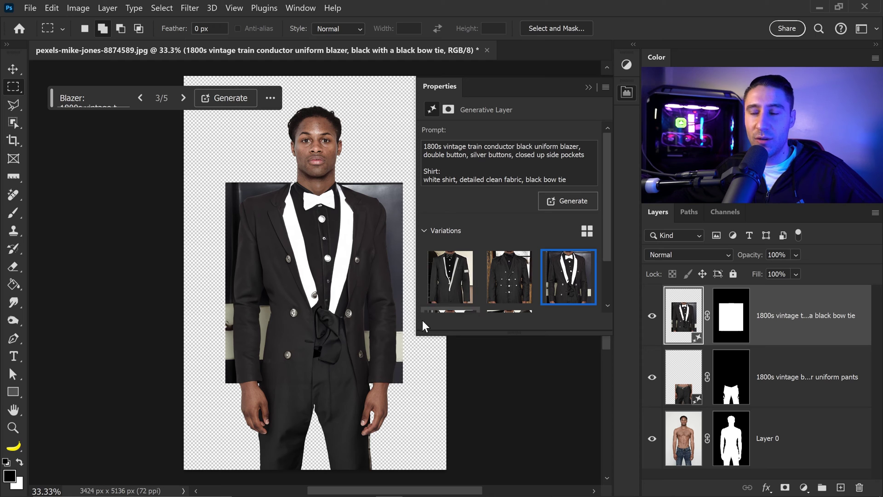
left_click(509, 278)
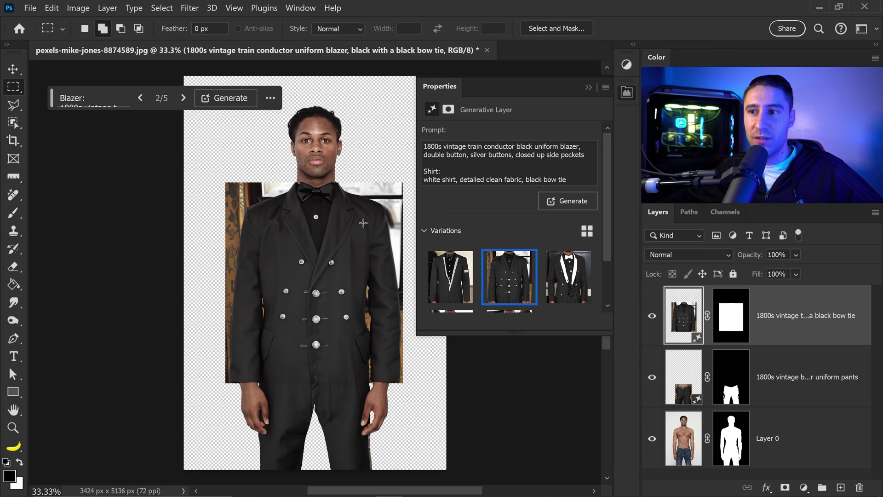
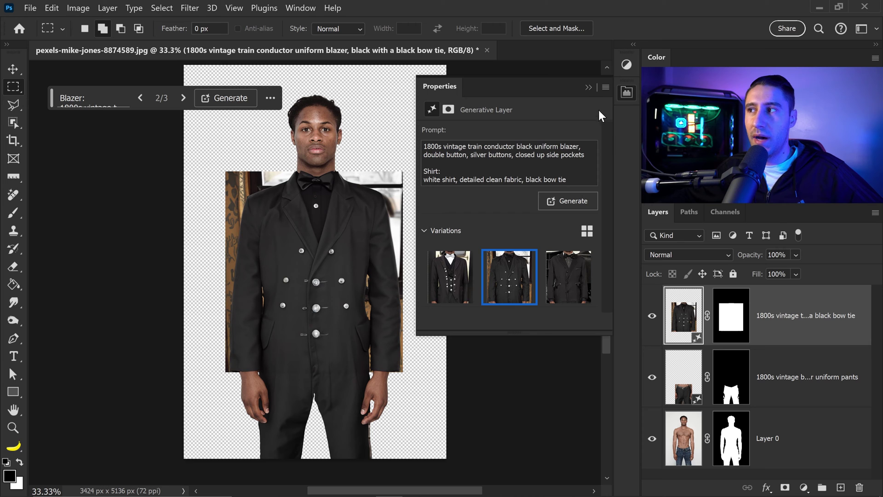
left_click(589, 87)
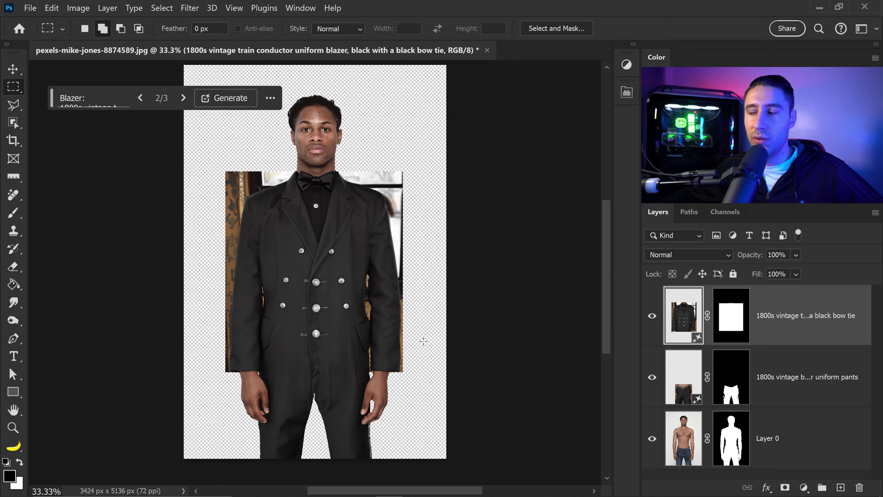
Toggle the blazer layer off and on to check its lower edge, and select a narrow strip between the cuffs where blazer meets pants.
scroll(343, 388, "up", 5)
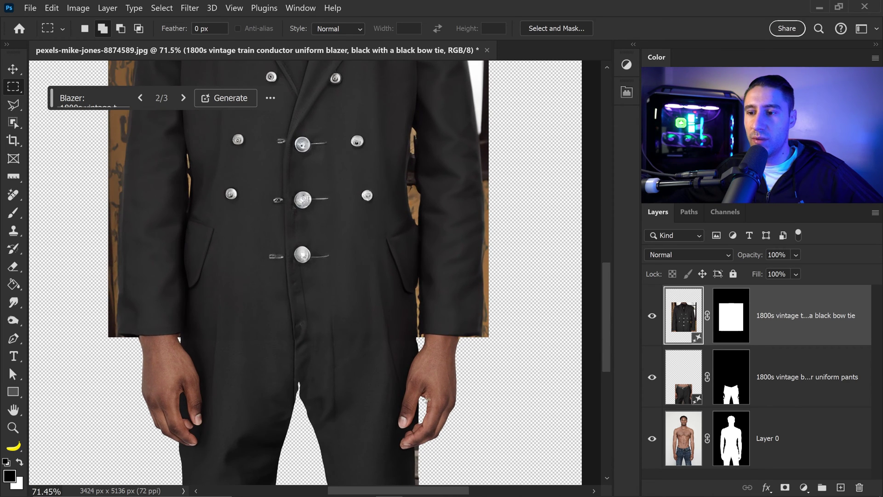
left_click(652, 316)
left_click(655, 320)
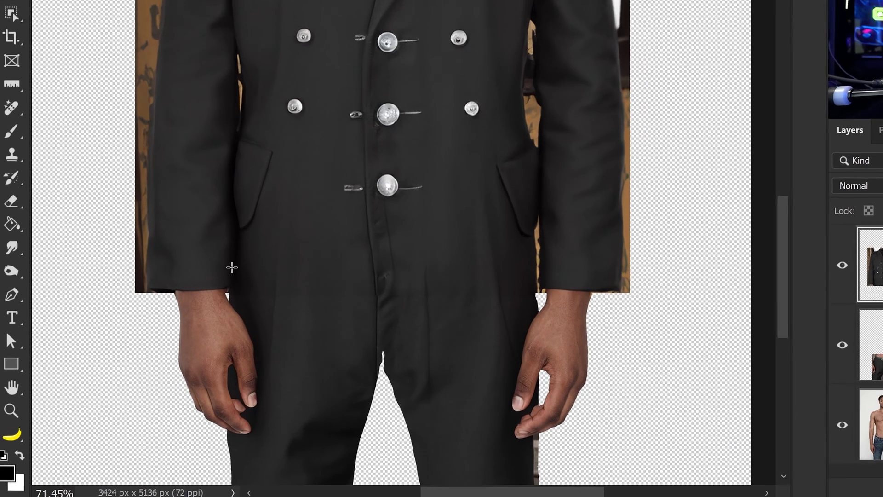
left_click_drag(184, 316, 410, 346)
left_click_drag(568, 289, 589, 280)
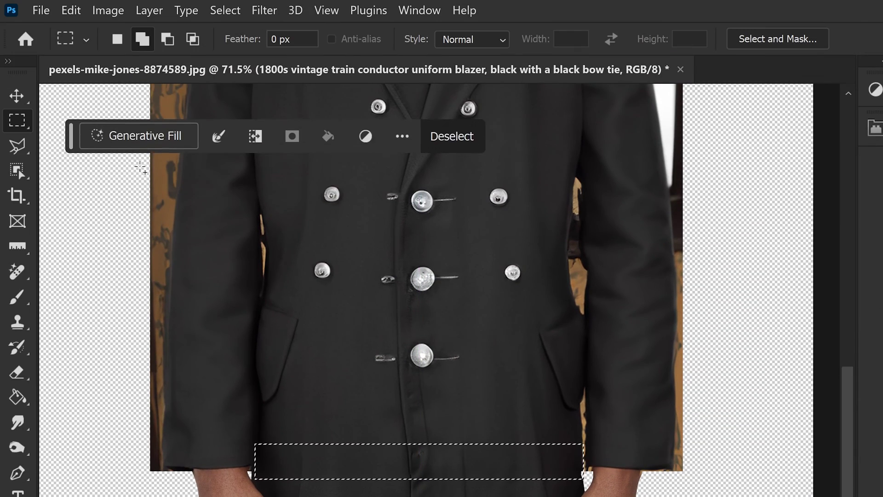
Fill the strip between blazer and pants with Generative Fill using the prompt "black blazer lines".
left_click(138, 136)
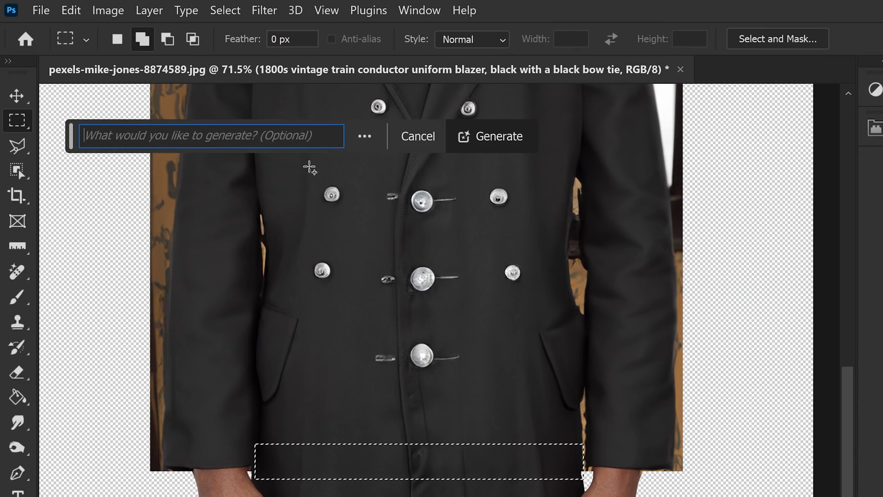
type("black b")
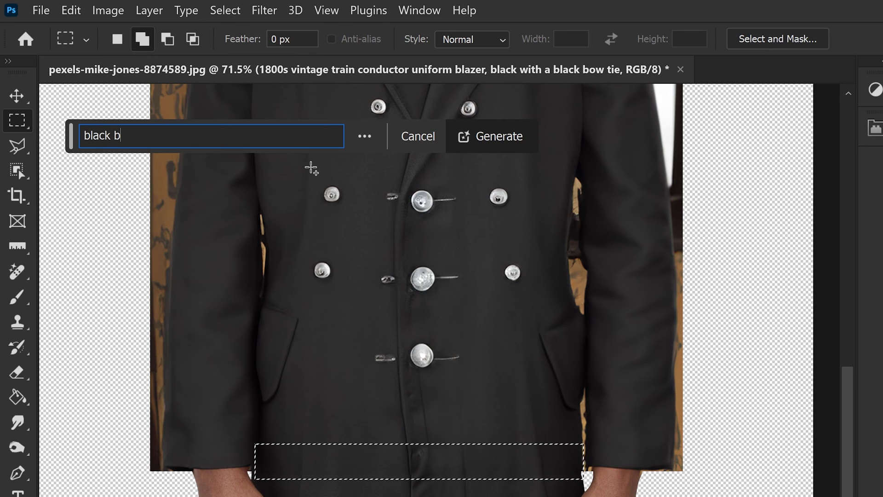
type("lazer lines")
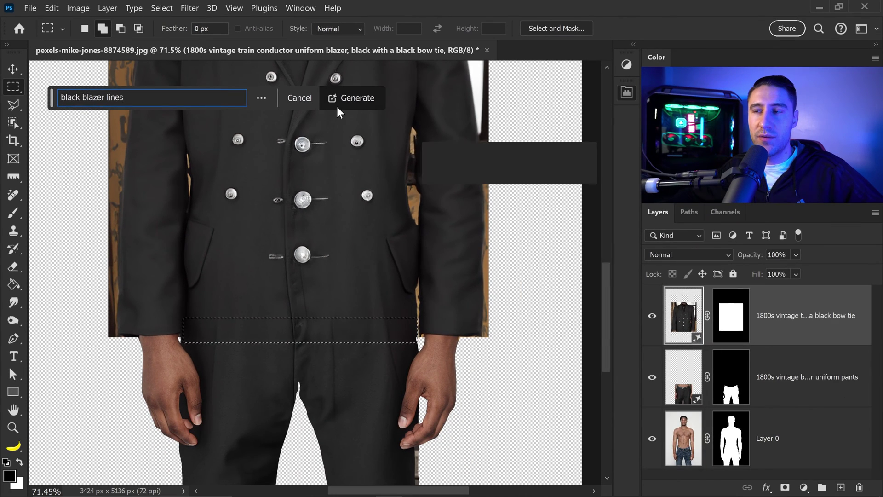
left_click(336, 106)
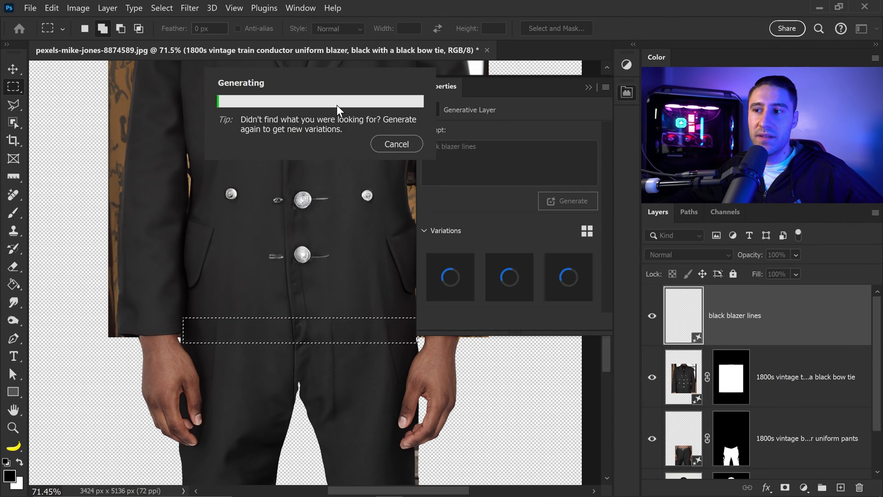
Compare the blazer hem variations, choose the second one, collapse the layer's properties, and check the result on the man.
left_click(498, 283)
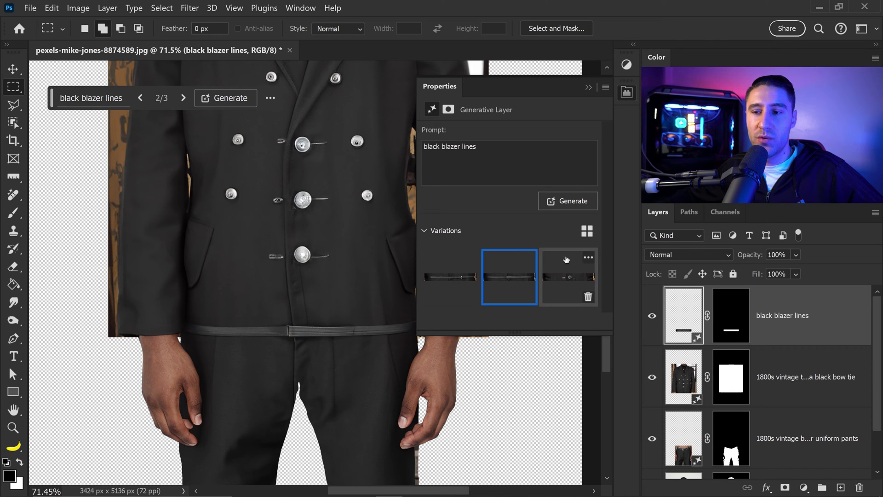
left_click(555, 280)
left_click(509, 288)
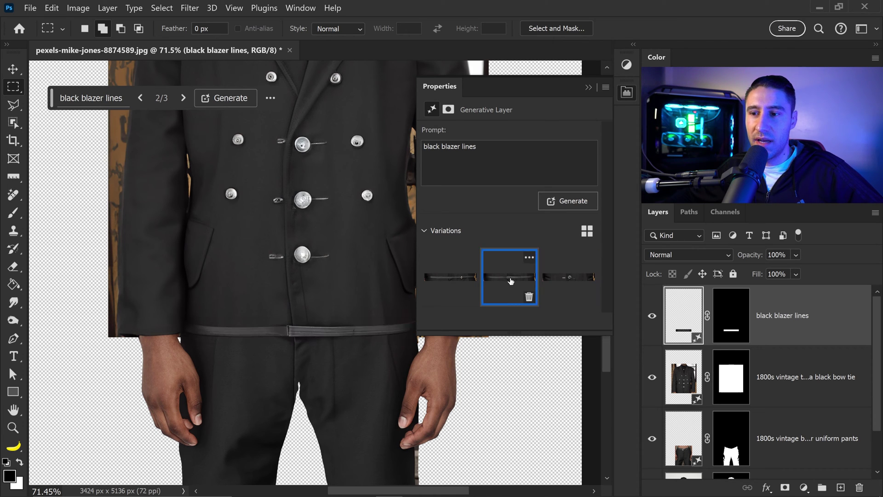
left_click(588, 87)
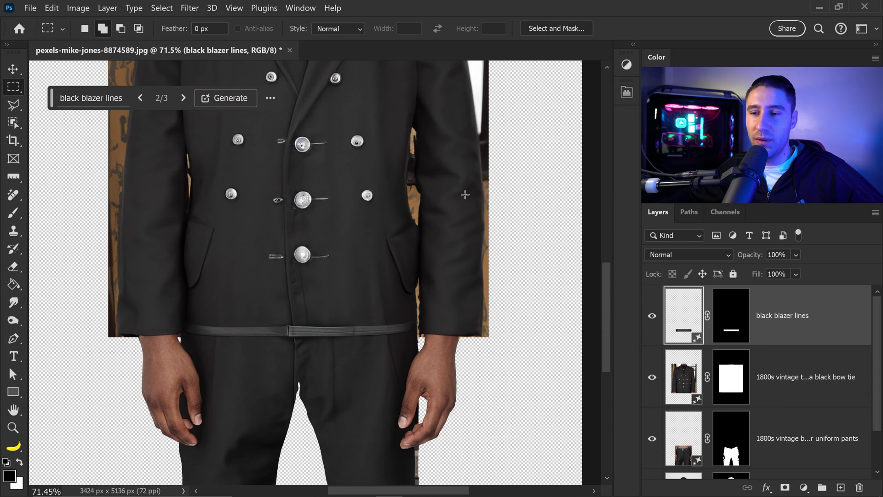
scroll(266, 336, "down", 3)
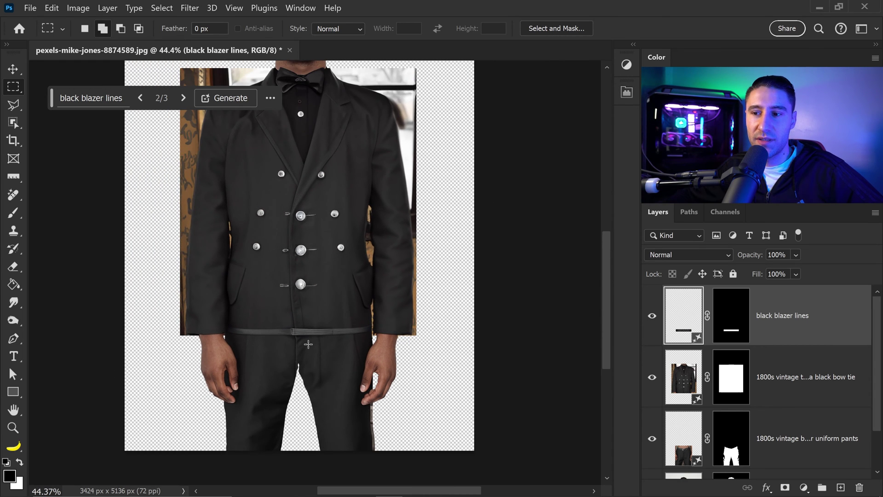
scroll(319, 284, "up", 1)
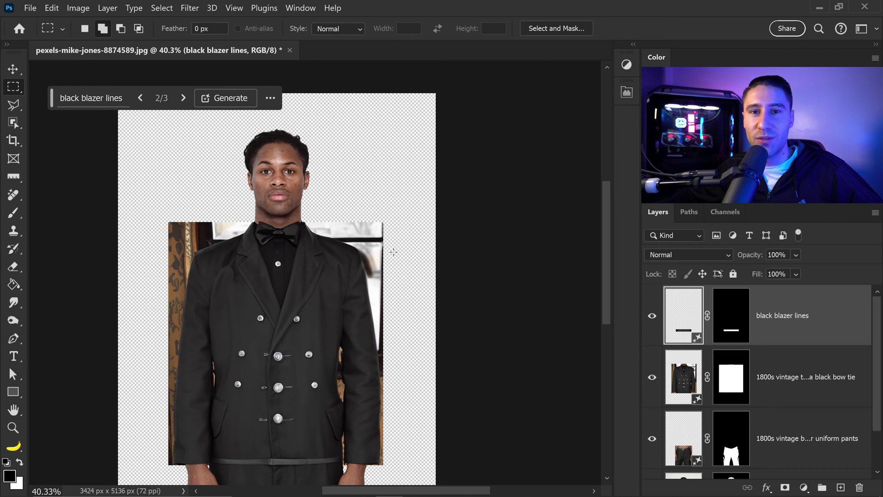
scroll(346, 123, "up", 3)
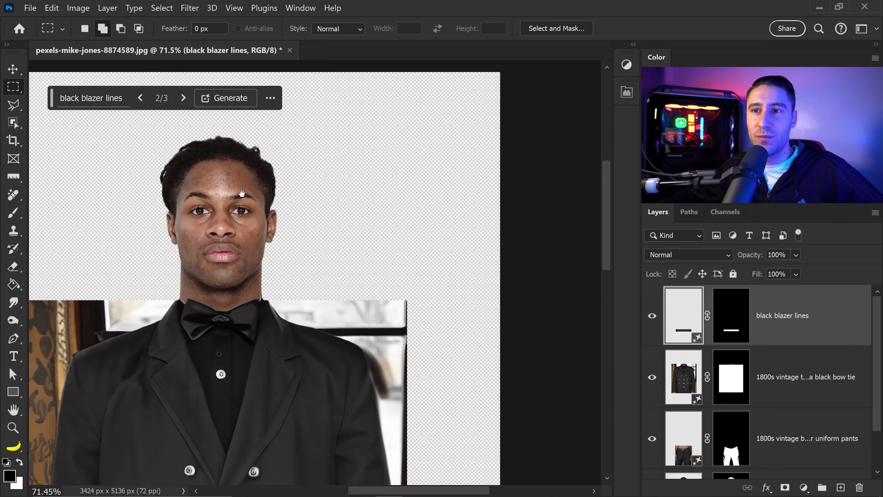
Activate Layer 0 and draw a rectangular selection around the top of the man's head, with room above for a hat.
left_click_drag(242, 193, 399, 257)
left_click_drag(483, 298, 449, 278)
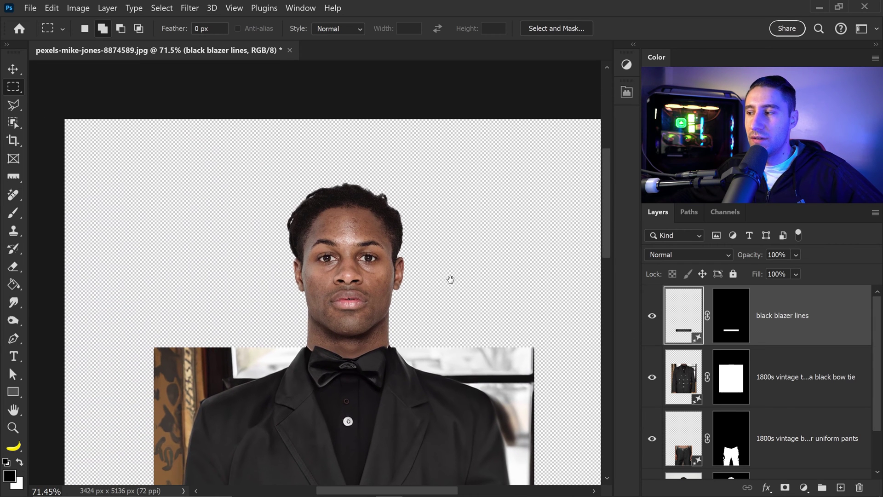
scroll(793, 382, "down", 2)
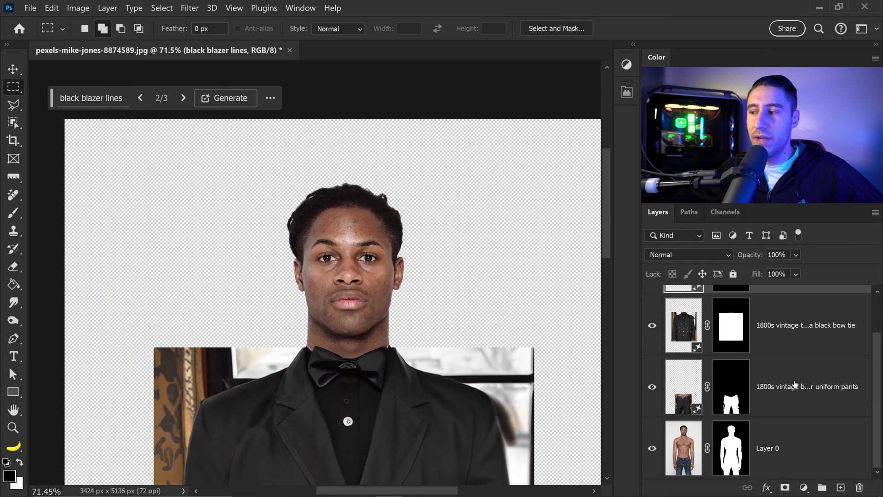
left_click(685, 443)
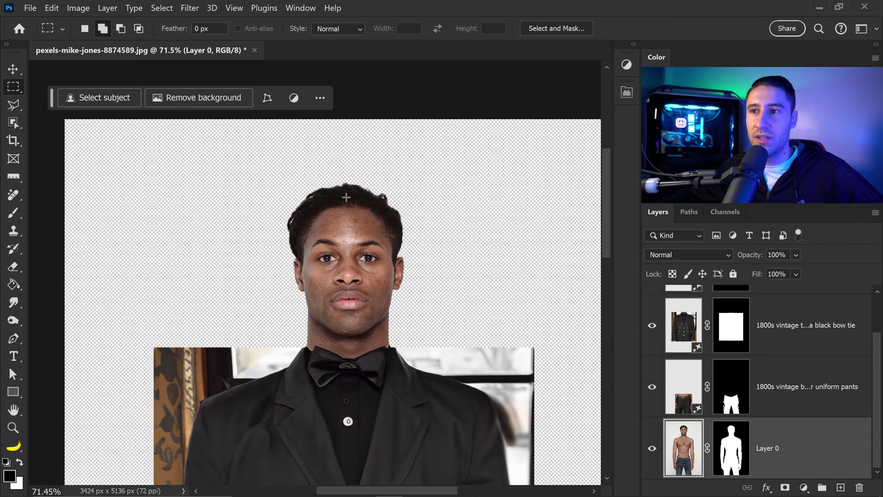
left_click_drag(268, 147, 421, 240)
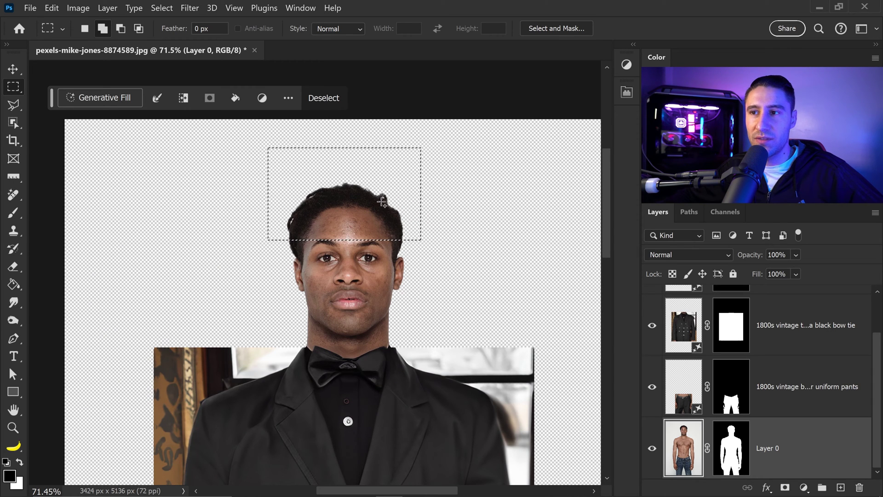
left_click(274, 139)
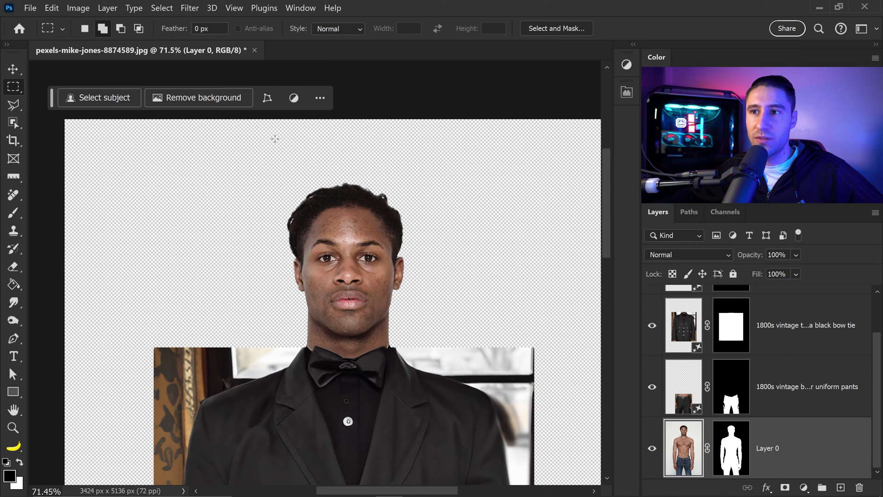
left_click_drag(273, 138, 421, 234)
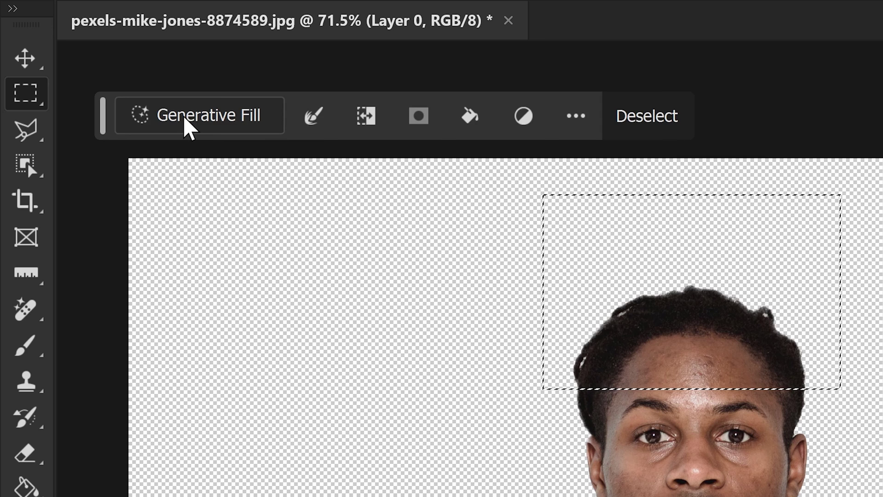
Fill the head selection with Generative Fill using the prompt "1800s vintage train conductor hat, black".
left_click(152, 110)
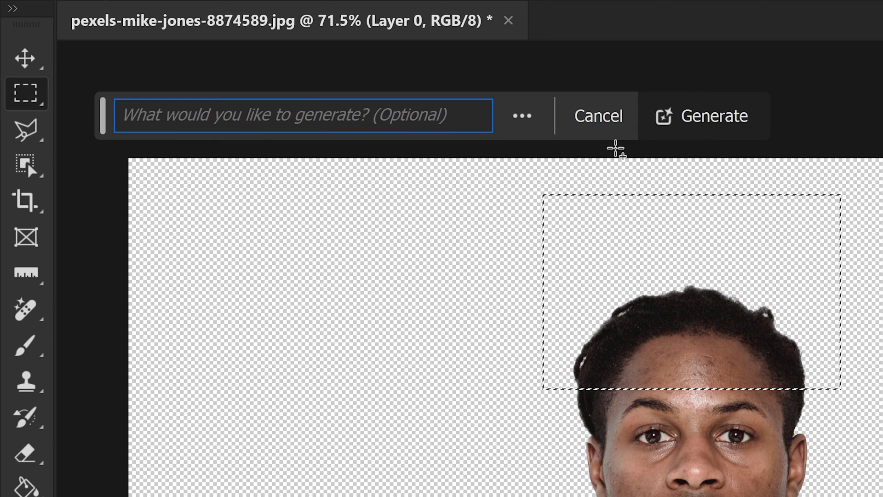
type("1800s ")
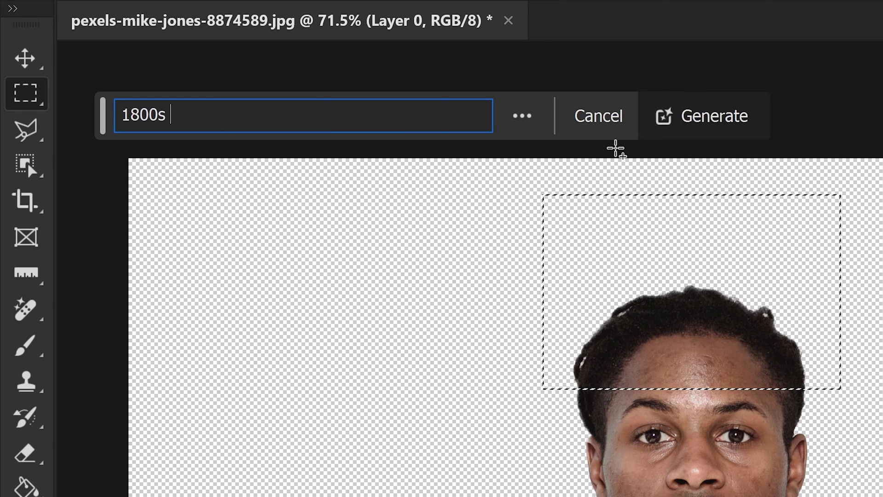
type("vintag")
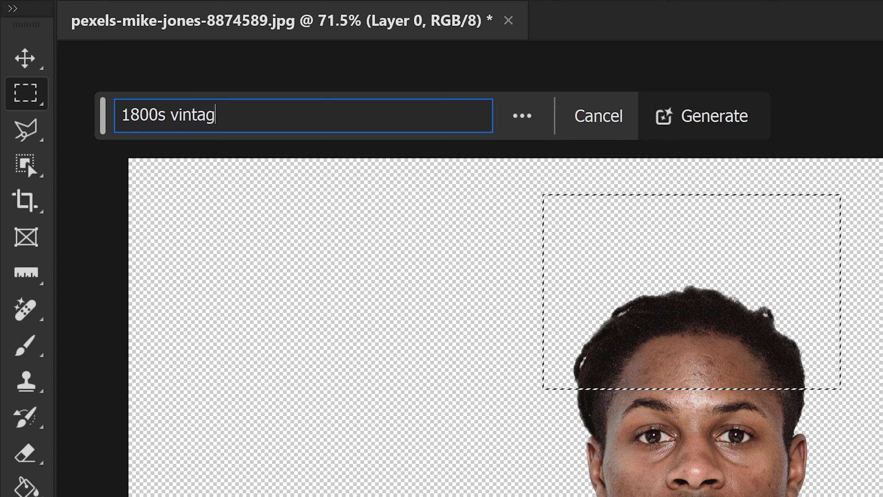
type("e train conducto")
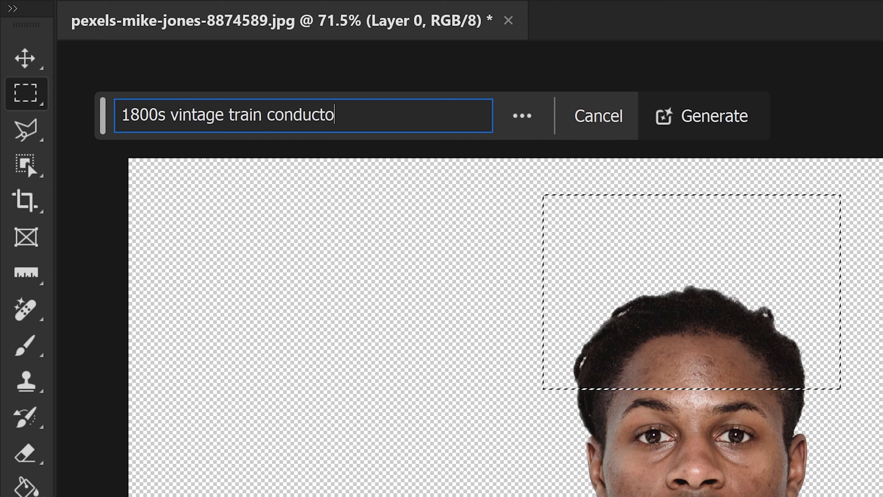
type("r hat, ")
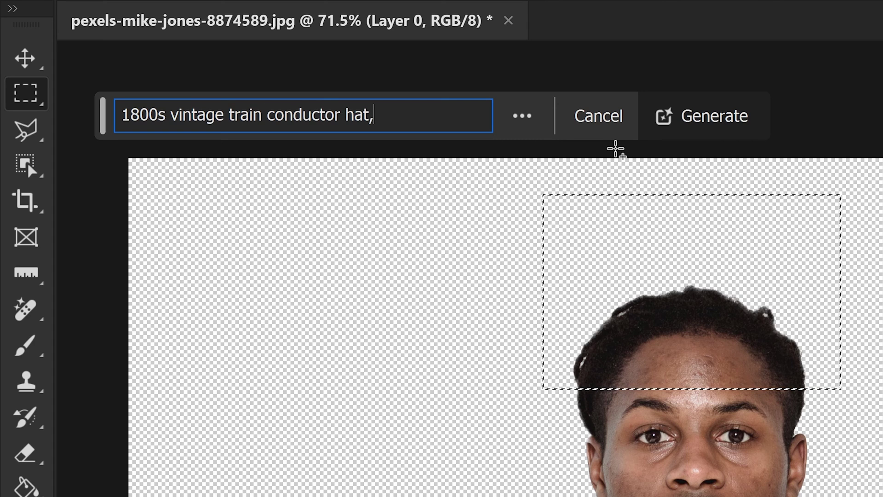
type("black")
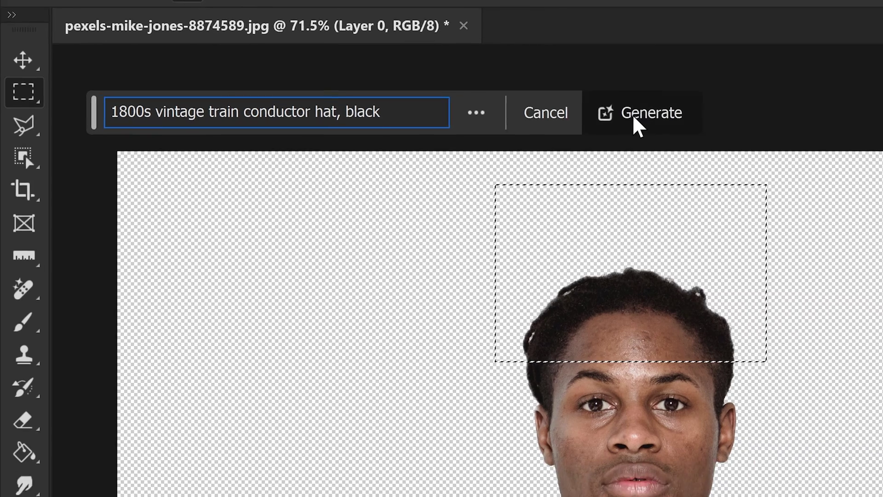
left_click(634, 117)
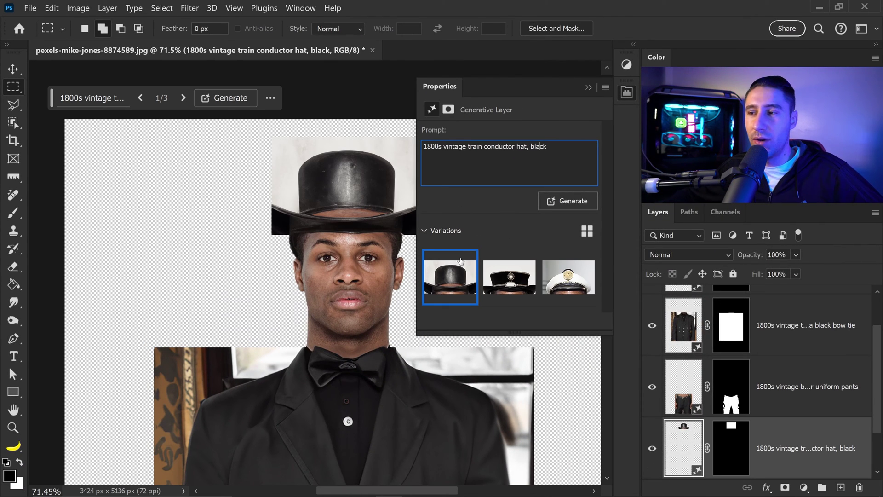
Reword the hat prompt to "1800s vintage black train conductor hat", regenerate the hat, and collapse the layer's properties.
left_click_drag(538, 146, 547, 146)
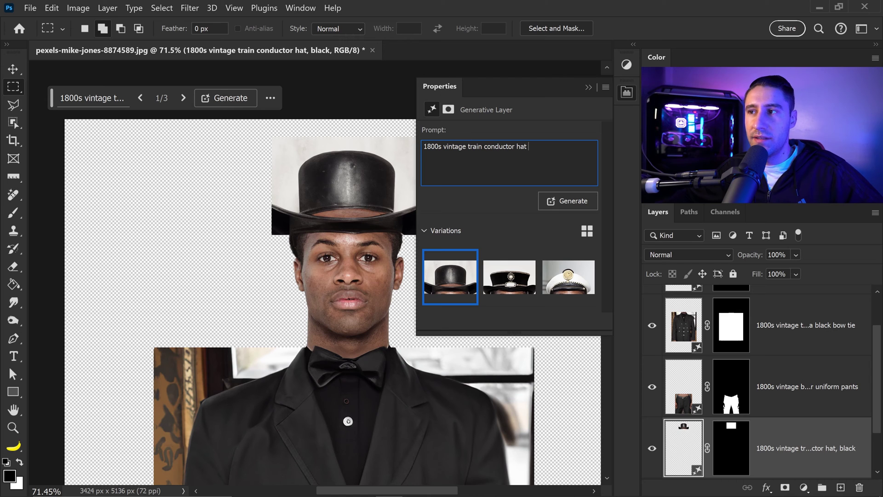
type("black")
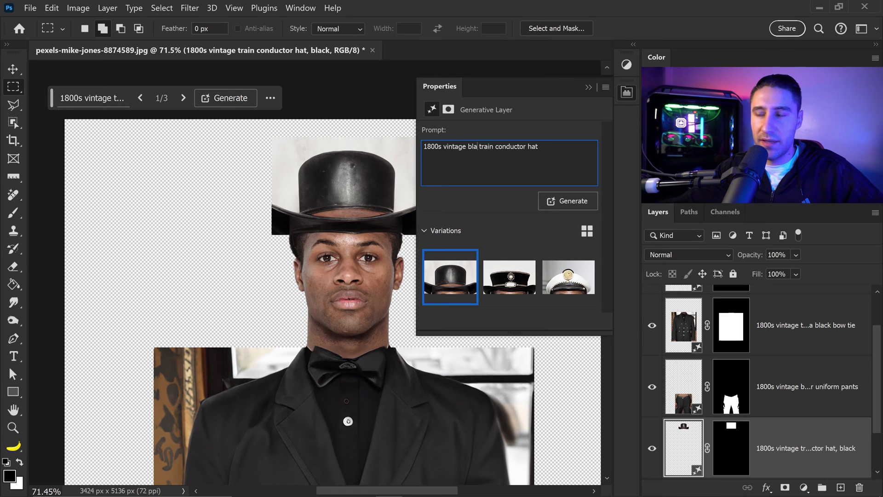
left_click(584, 206)
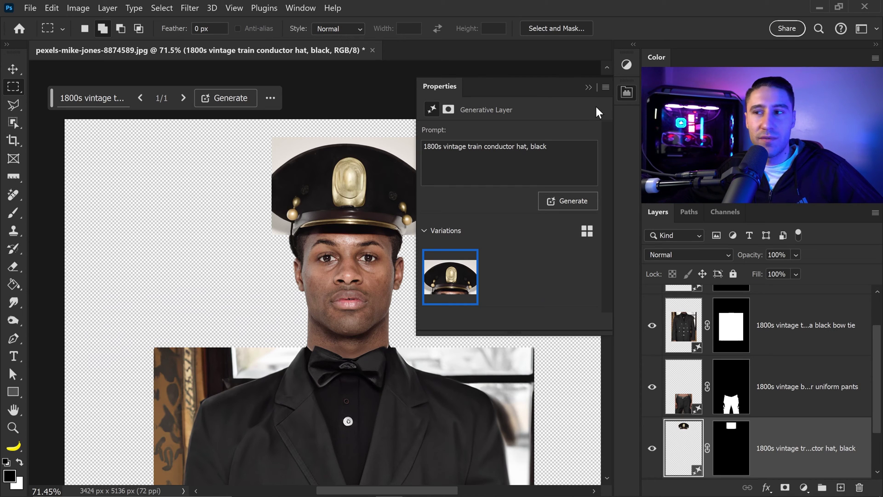
left_click(590, 89)
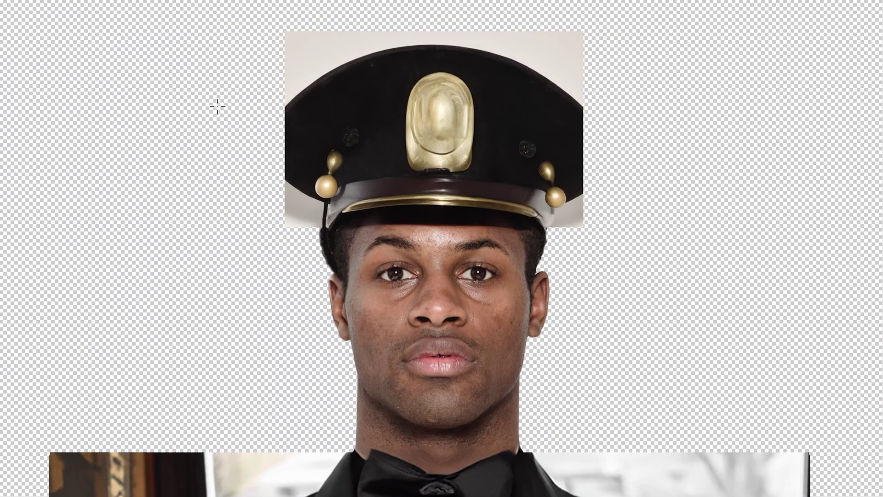
Select rectangles over both cut-off sides of the hat and extend them with Generative Fill, leaving the prompt empty.
left_click_drag(226, 96, 308, 191)
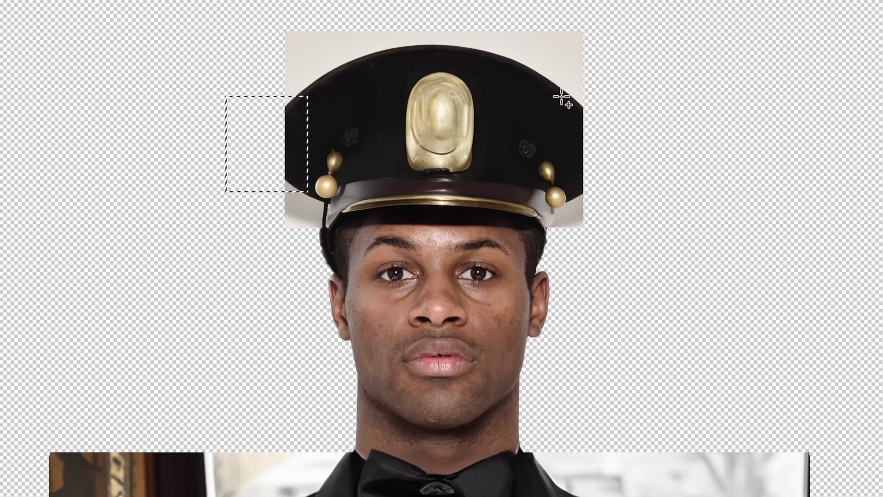
left_click_drag(563, 97, 619, 205)
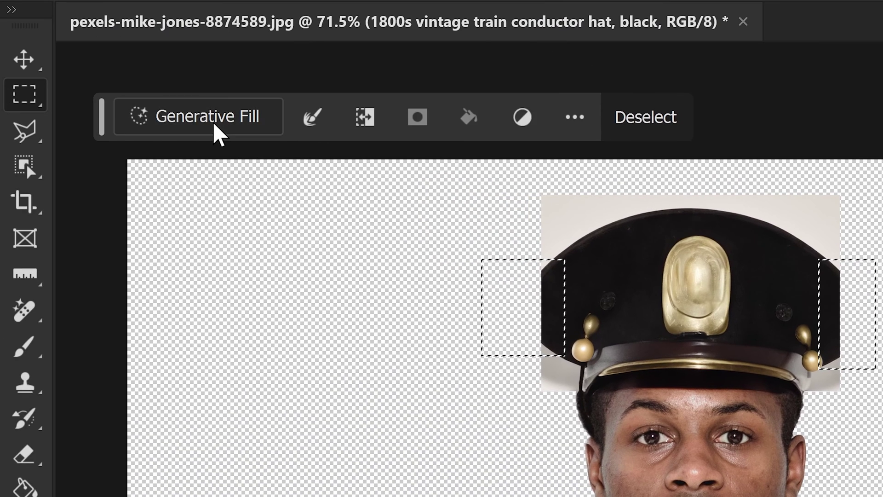
left_click(172, 99)
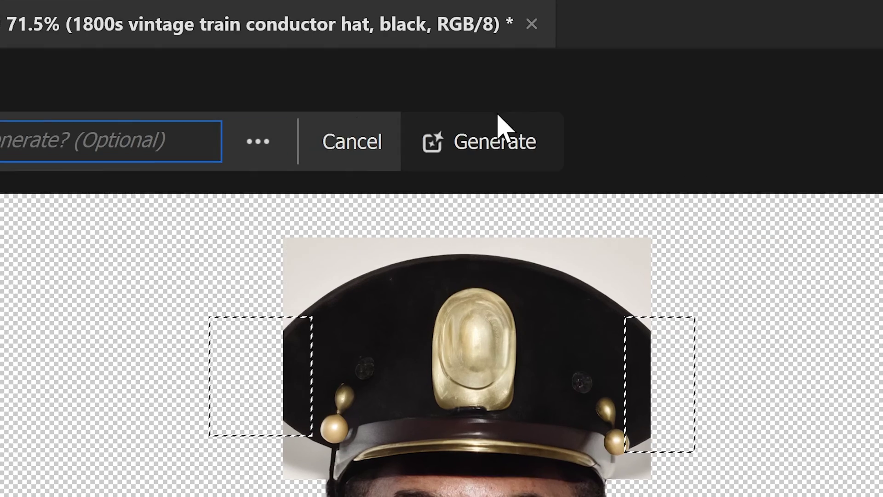
left_click(713, 117)
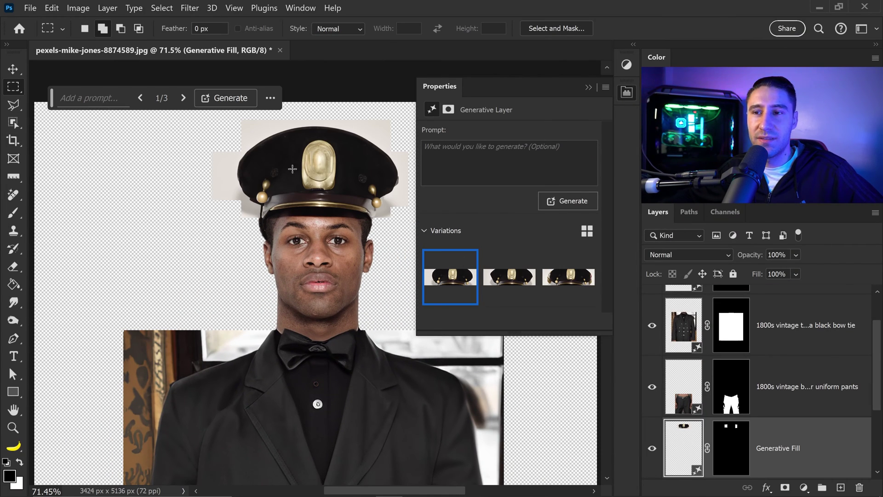
Compare the hat side variations, choose the first one, collapse the layer's properties, and check the whole outfit.
left_click(509, 278)
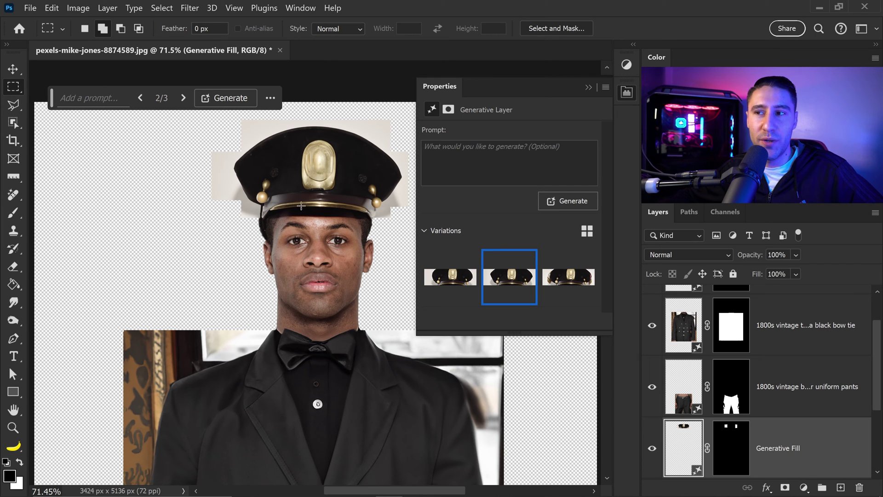
left_click(591, 286)
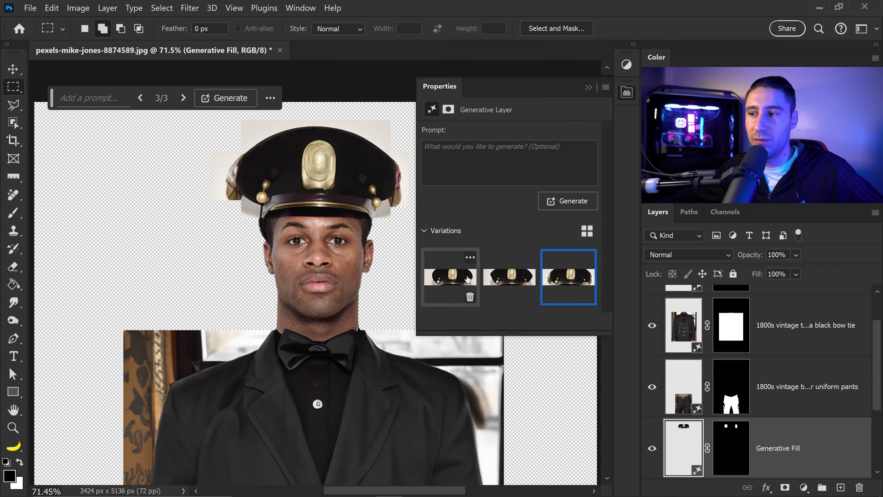
left_click(449, 282)
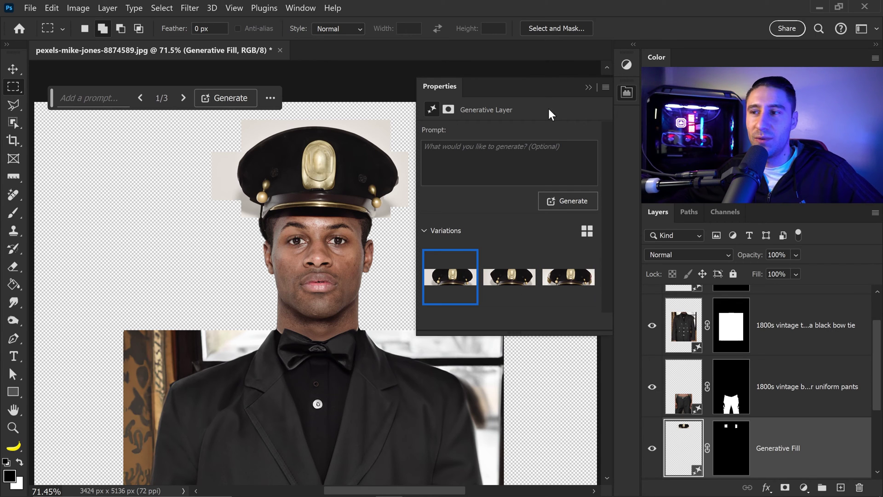
left_click(596, 88)
scroll(420, 374, "down", 5)
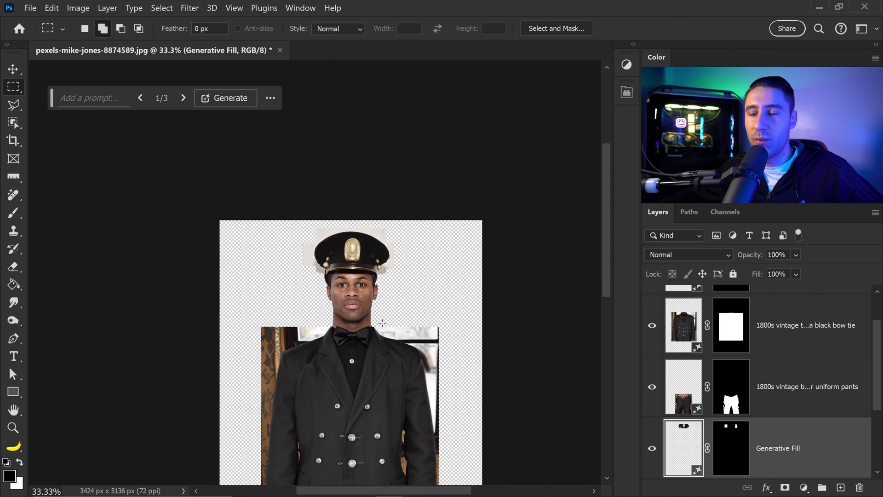
left_click_drag(420, 374, 408, 269)
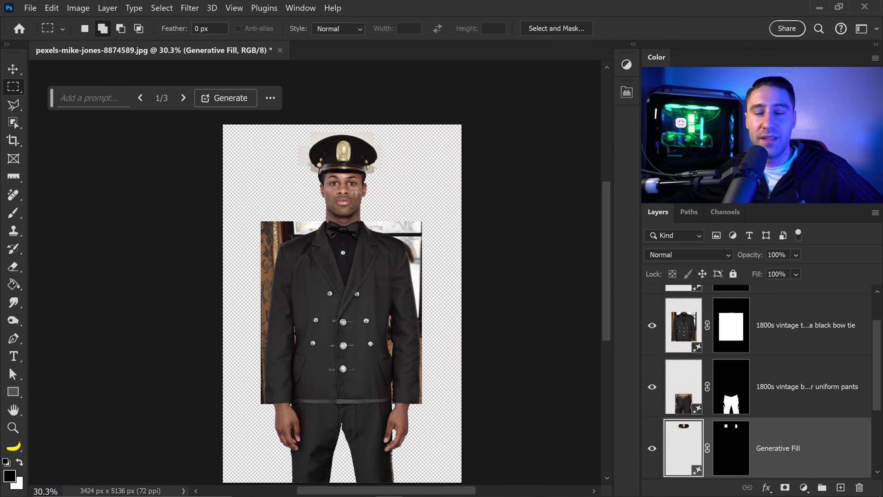
scroll(396, 331, "down", 1)
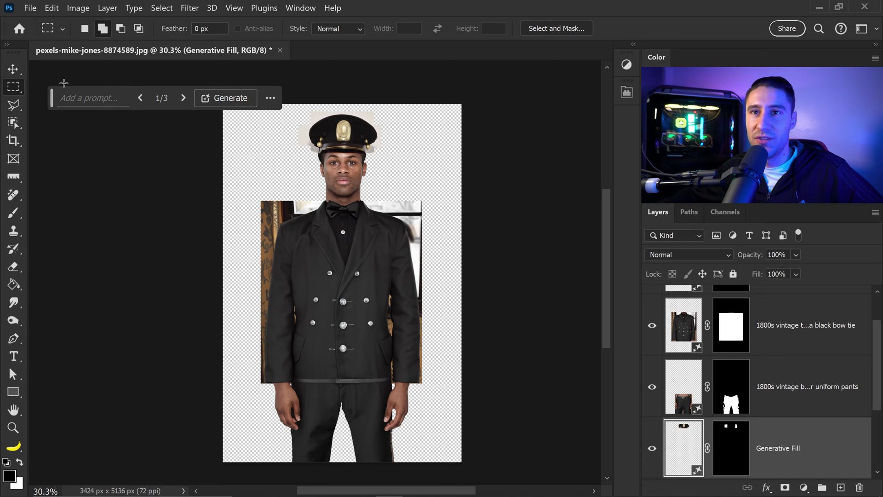
Target the mask of the generated blazer layer to retouch the neck area above the bow tie.
left_click(12, 69)
scroll(421, 225, "up", 1)
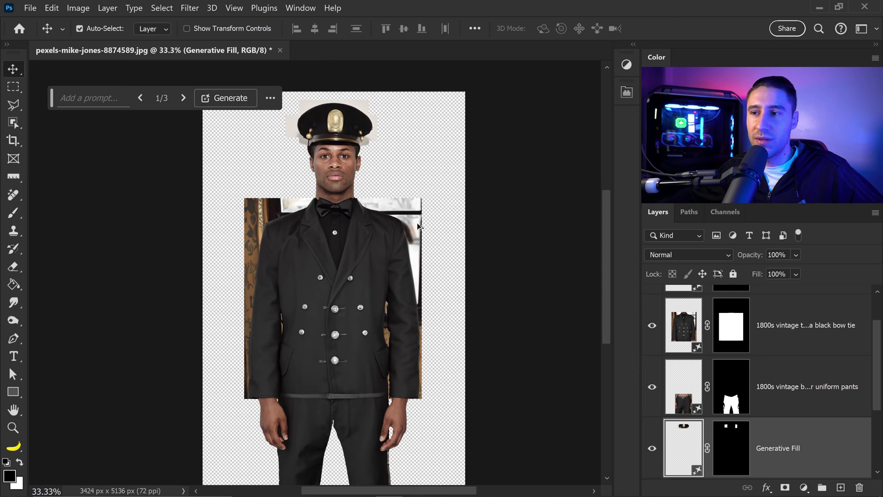
scroll(419, 225, "up", 15)
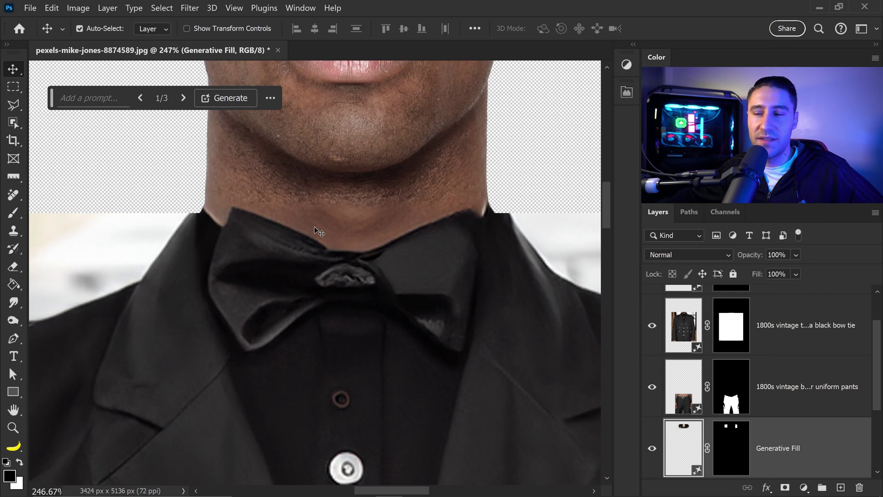
scroll(726, 436, "down", 2)
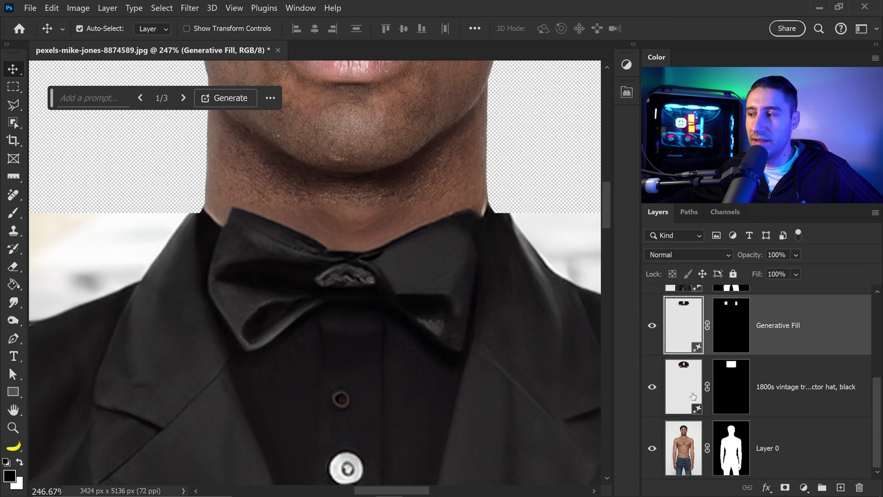
scroll(694, 395, "up", 2)
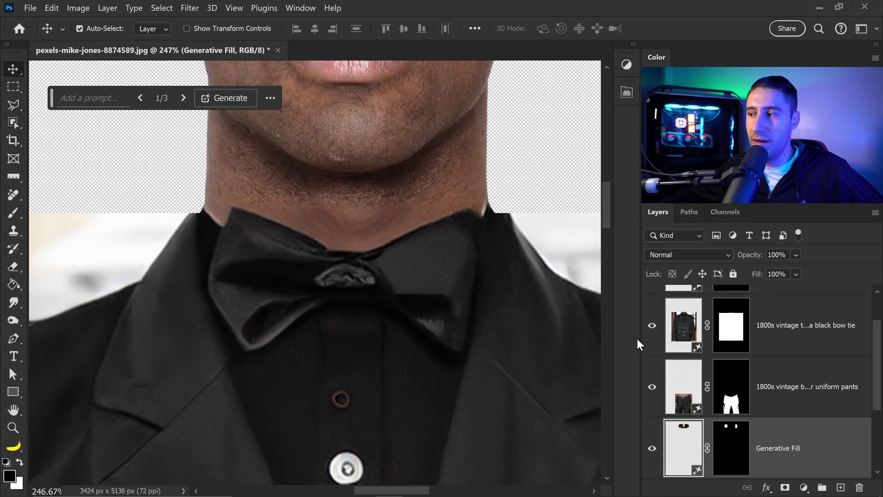
left_click(734, 331)
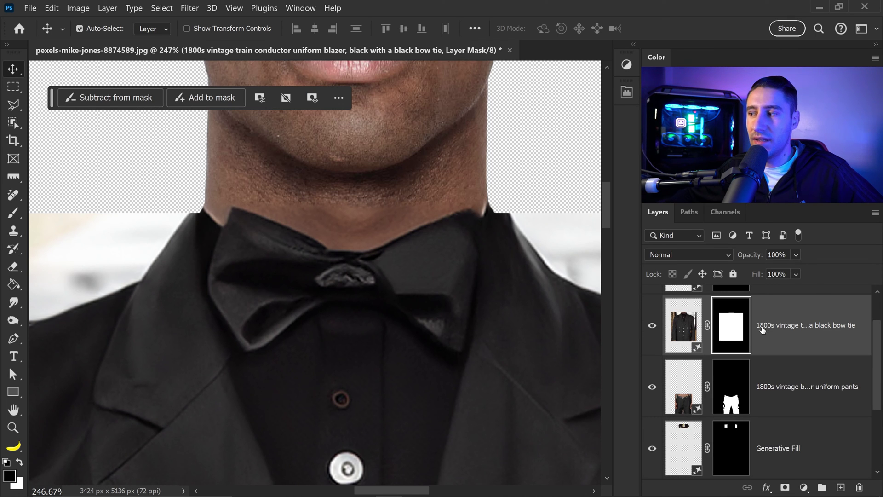
Paint black over the generated skin above the bow tie on the blazer's mask with a soft 50 px brush at 0% hardness.
left_click(13, 214)
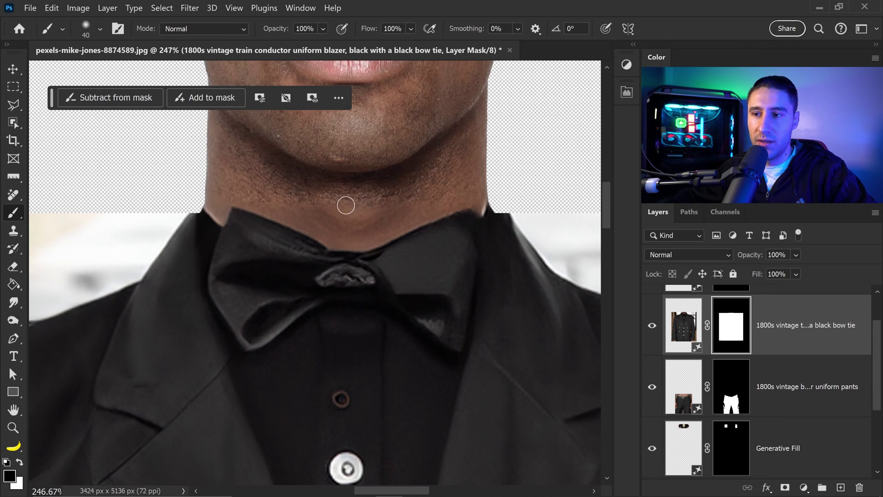
key("bracketright")
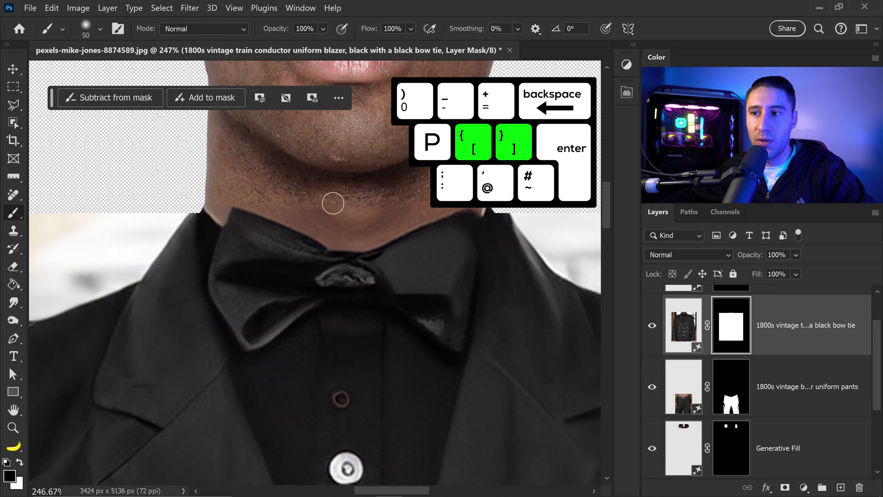
key("bracketright")
key("bracketright")
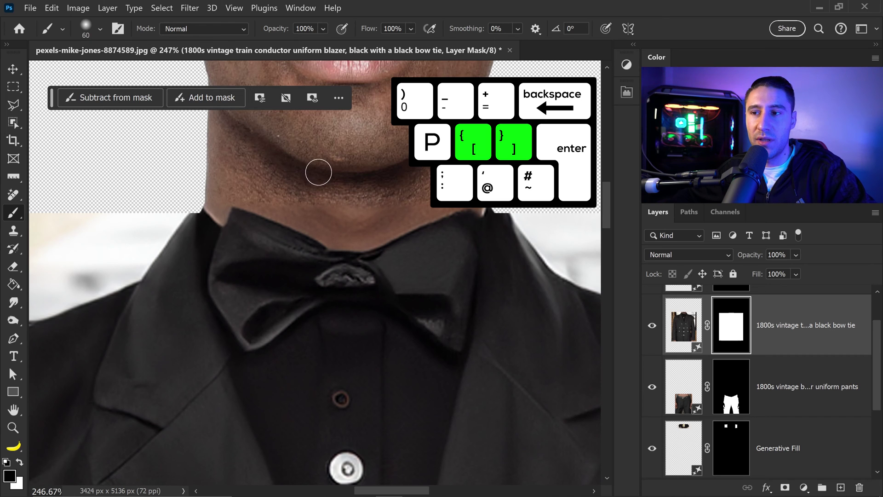
left_click(100, 29)
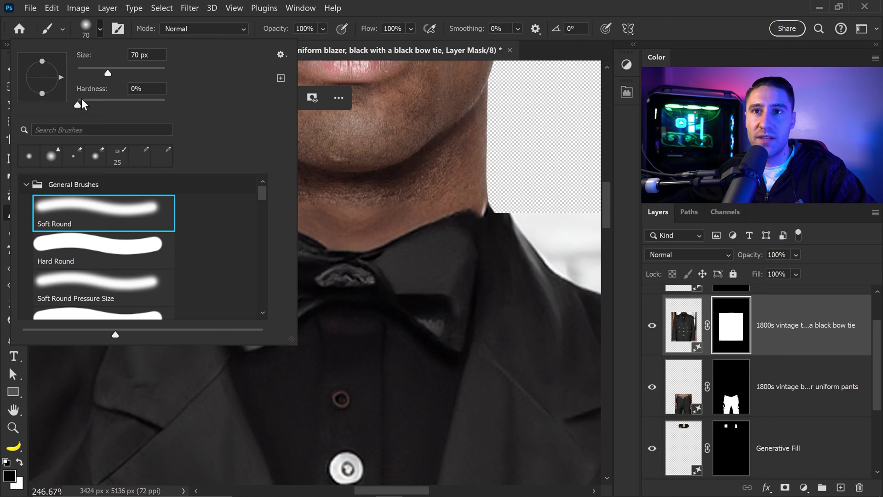
key("Escape")
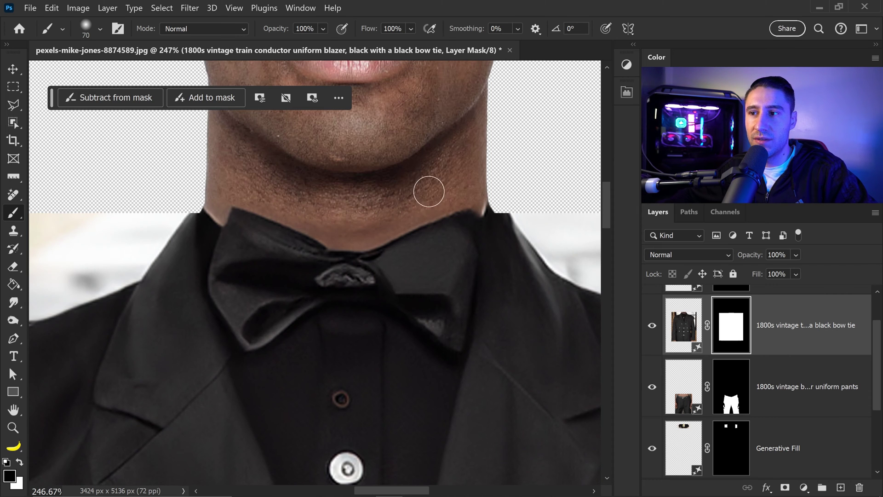
key("bracketleft")
key("bracketleft")
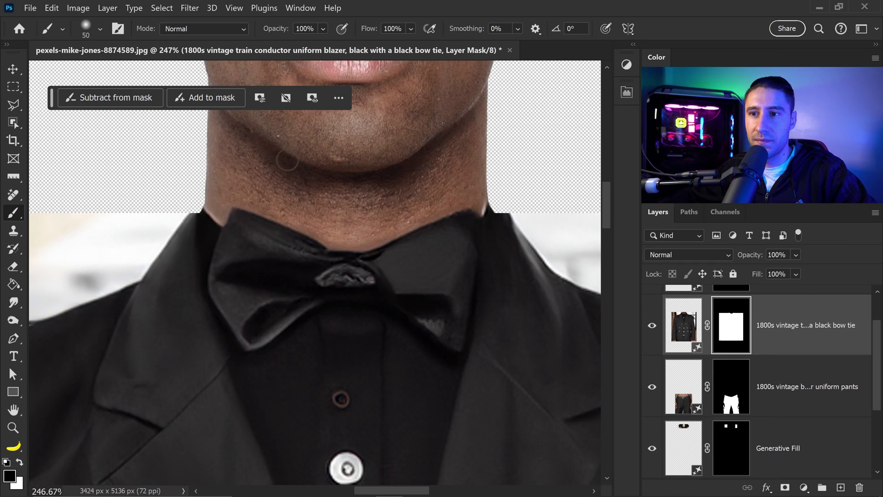
scroll(449, 216, "down", 5)
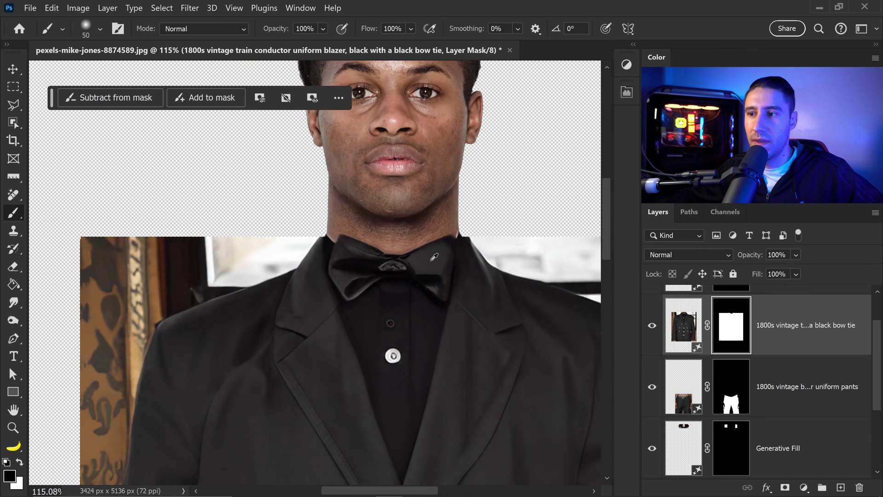
scroll(413, 254, "down", 5)
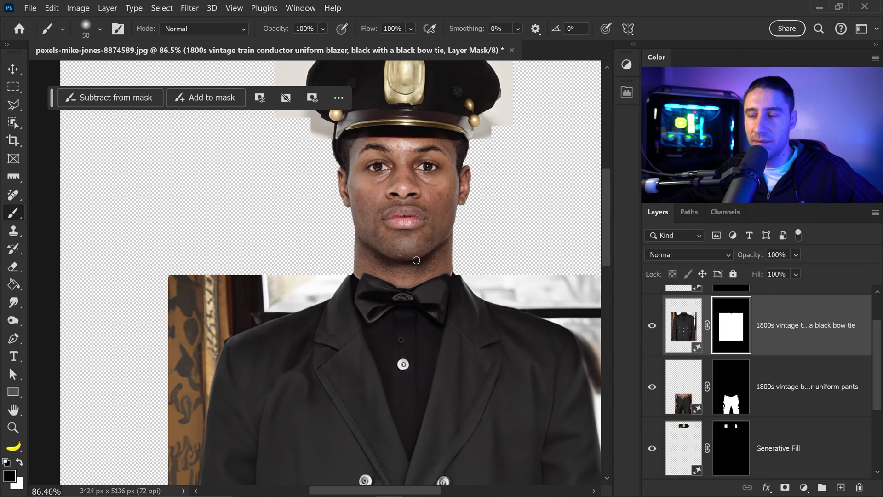
left_click_drag(445, 328, 403, 278)
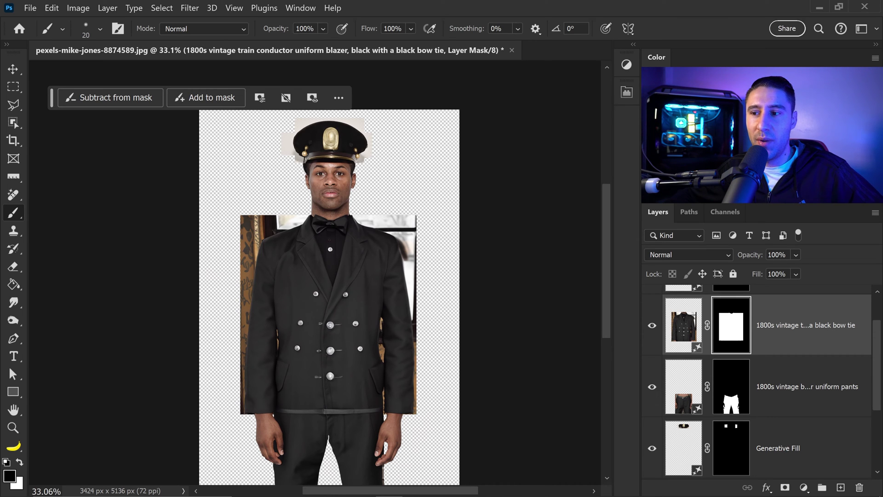
Duplicate the Generative Fill and vintage hat layers together and hide the two originals.
key("m")
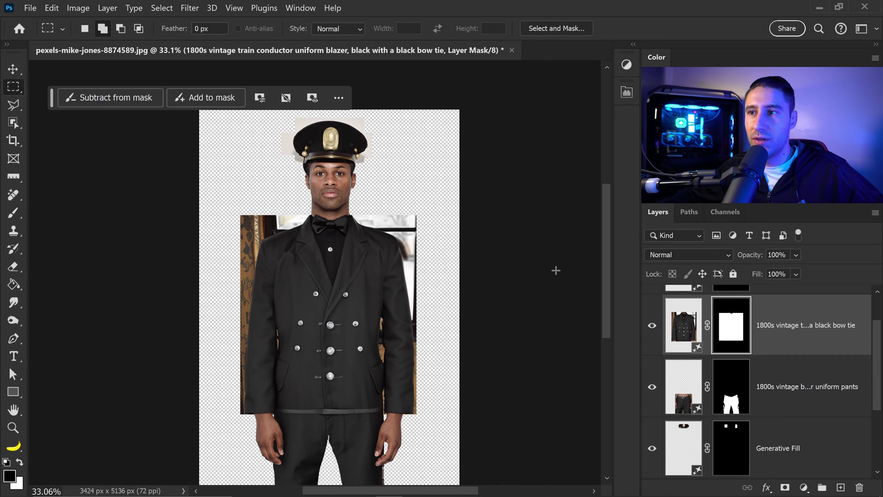
left_click(751, 433)
scroll(757, 428, "down", 2)
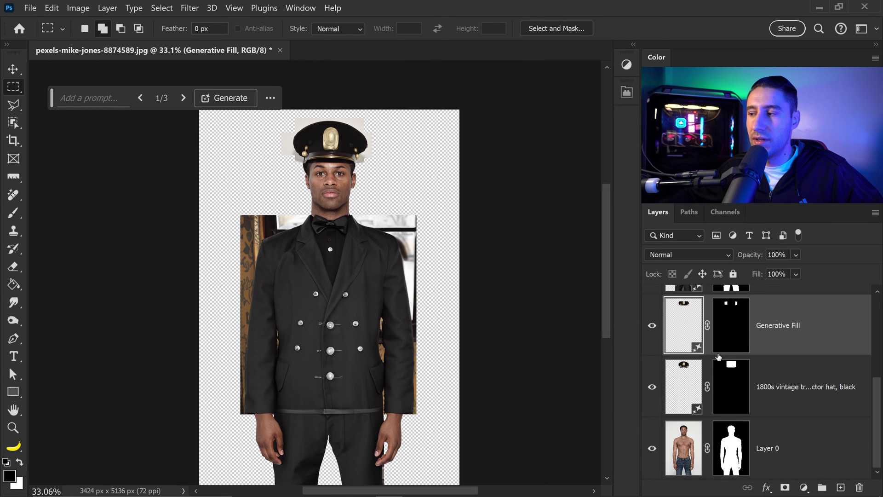
left_click(769, 376, "shift")
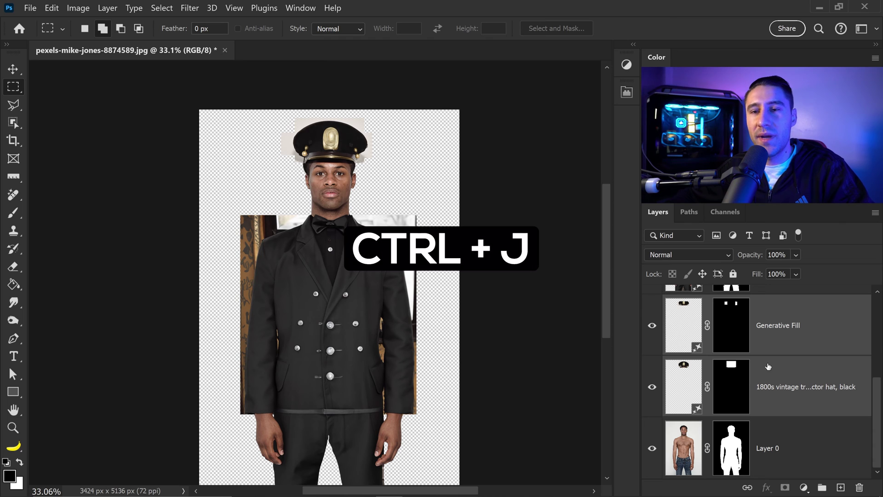
key("ctrl+j")
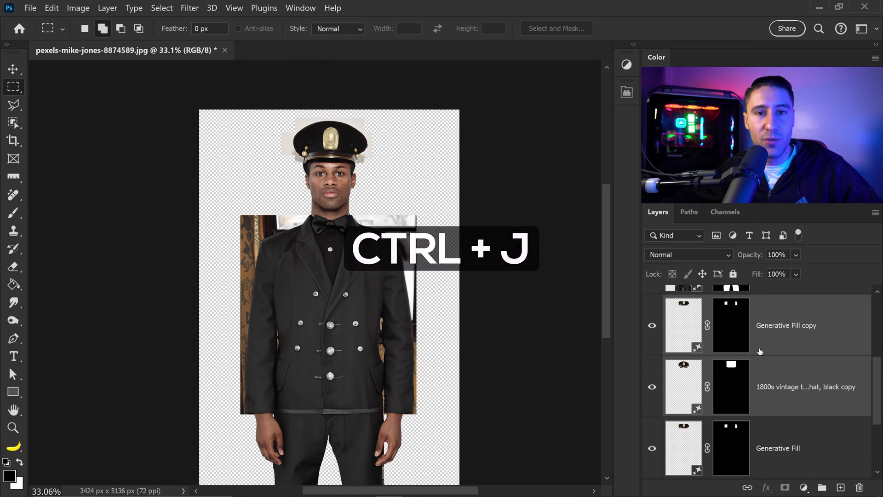
scroll(760, 352, "down", 1)
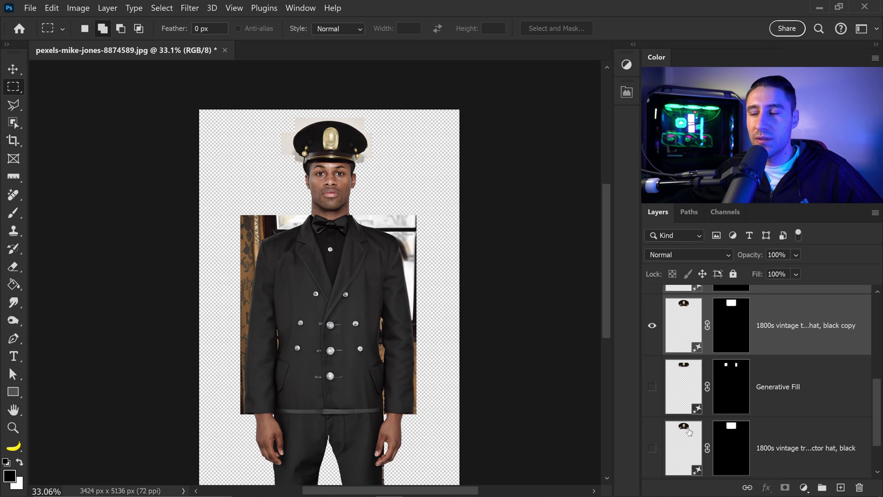
scroll(763, 366, "up", 1)
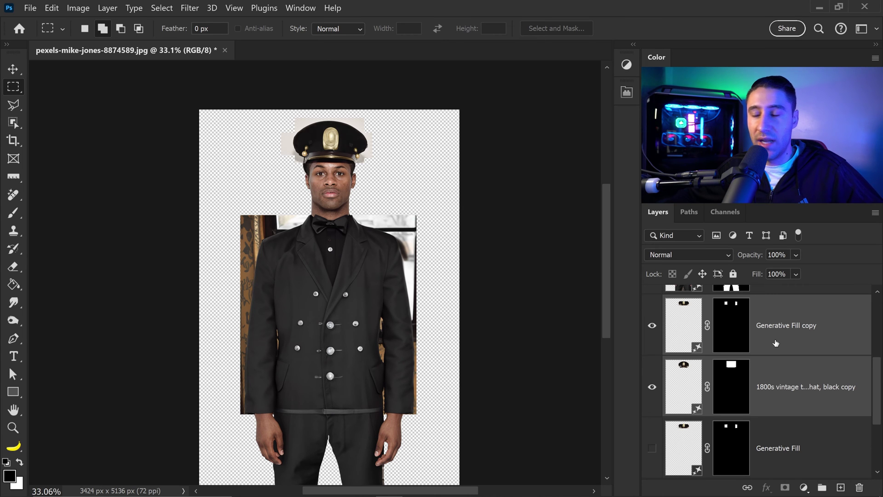
Combine the two hat layer copies into one smart object and rasterize it.
right_click(777, 343)
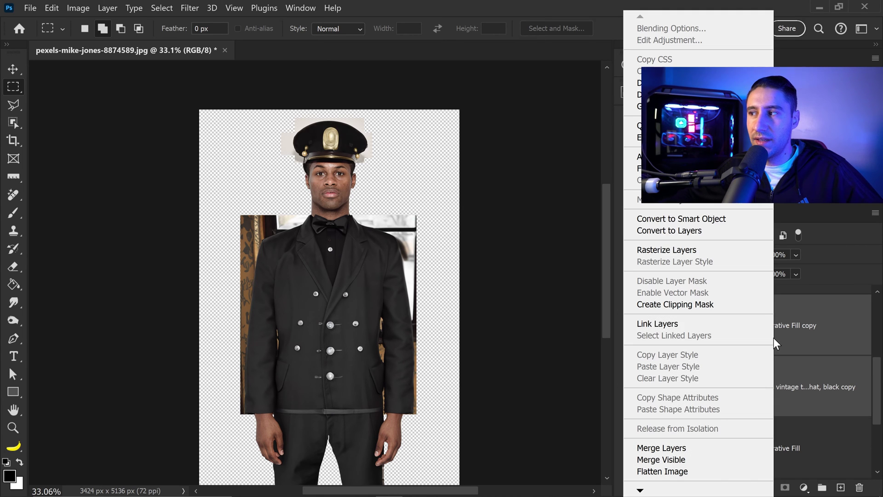
left_click(712, 222)
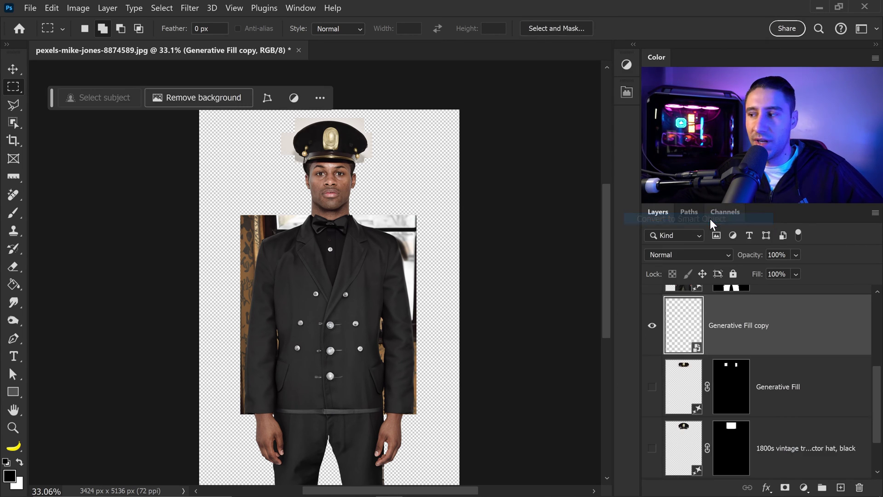
right_click(728, 310)
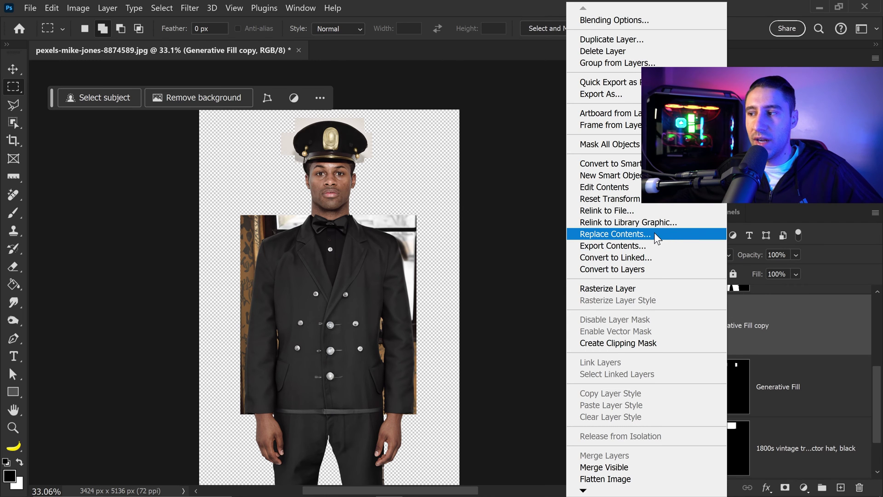
left_click(626, 288)
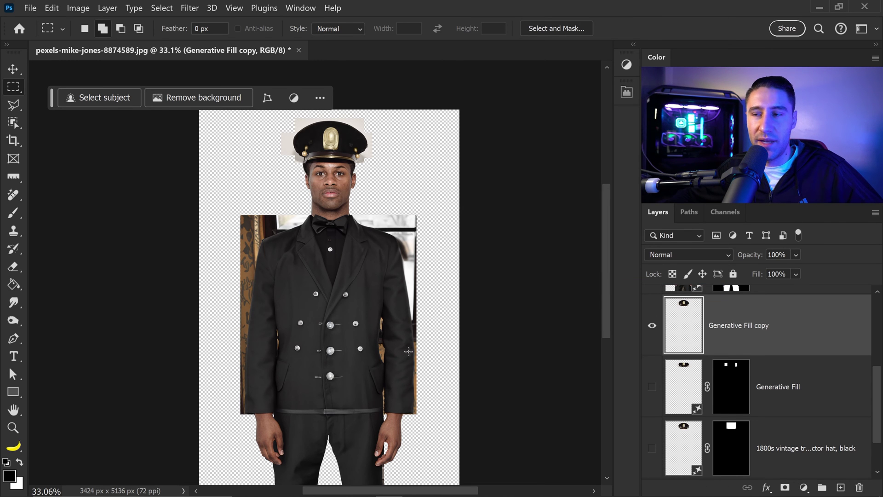
Select the hat with the Object Selection tool and add a layer mask that hides the pale background around it.
scroll(341, 115, "up", 5)
left_click_drag(309, 234, 313, 247)
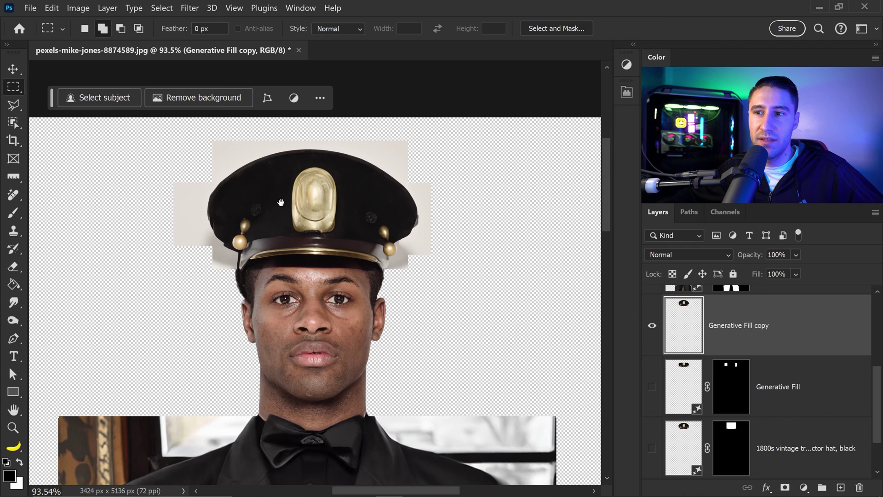
left_click_drag(288, 203, 306, 230)
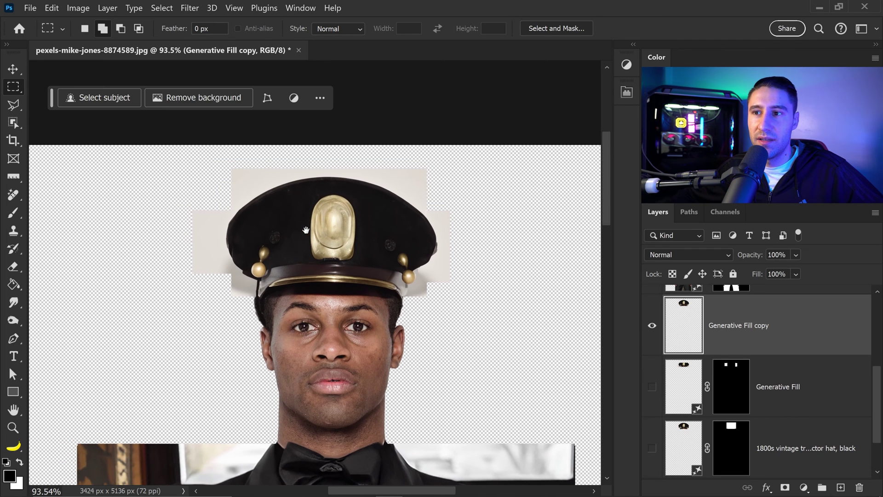
left_click(13, 123)
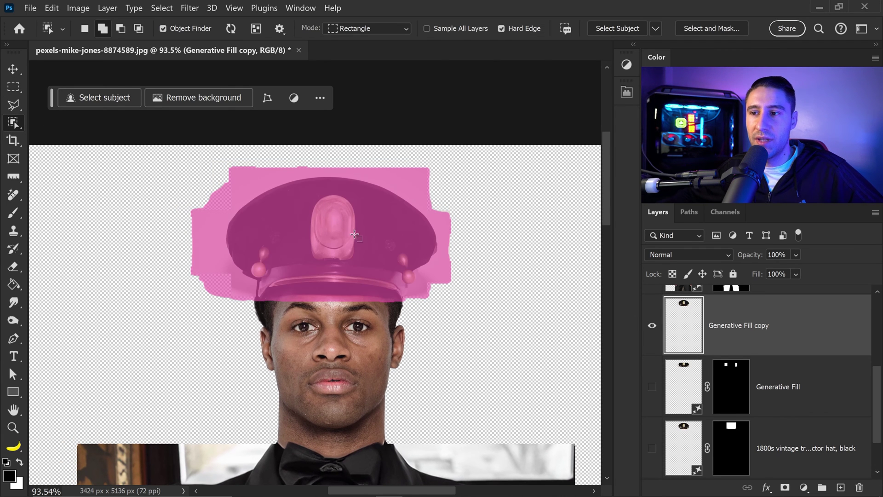
left_click_drag(214, 172, 449, 305)
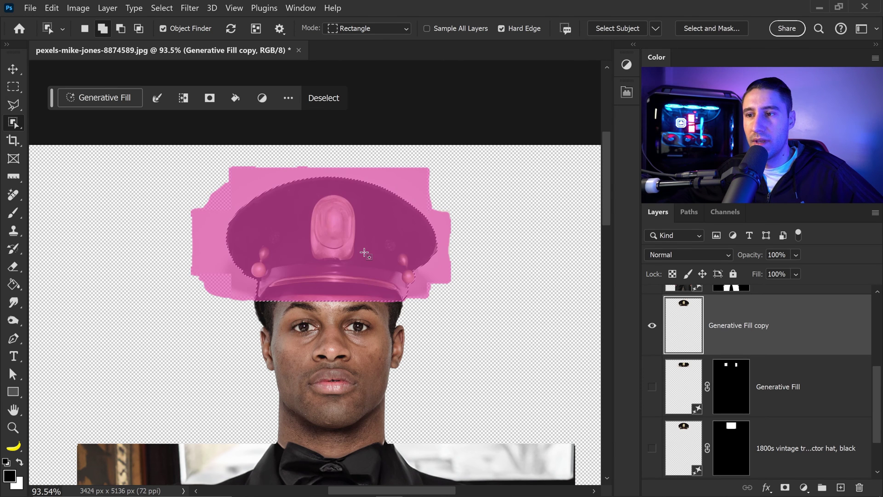
left_click(787, 488)
scroll(444, 301, "up", 3)
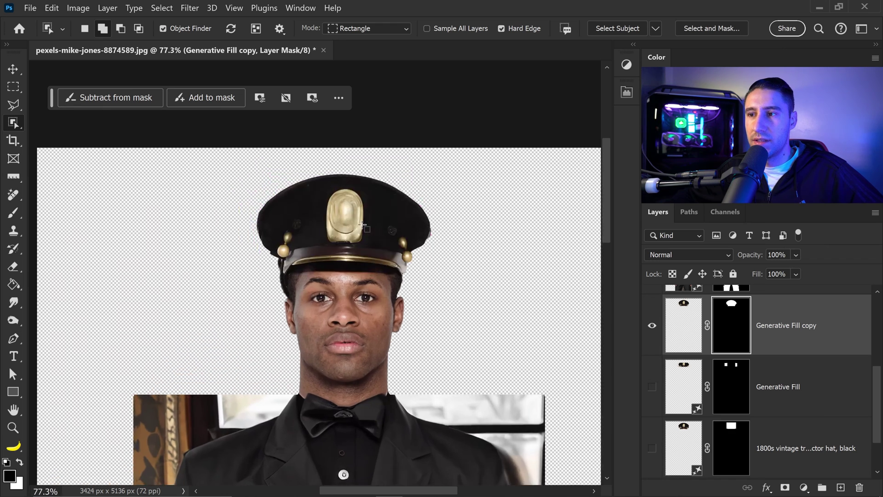
scroll(343, 228, "up", 1)
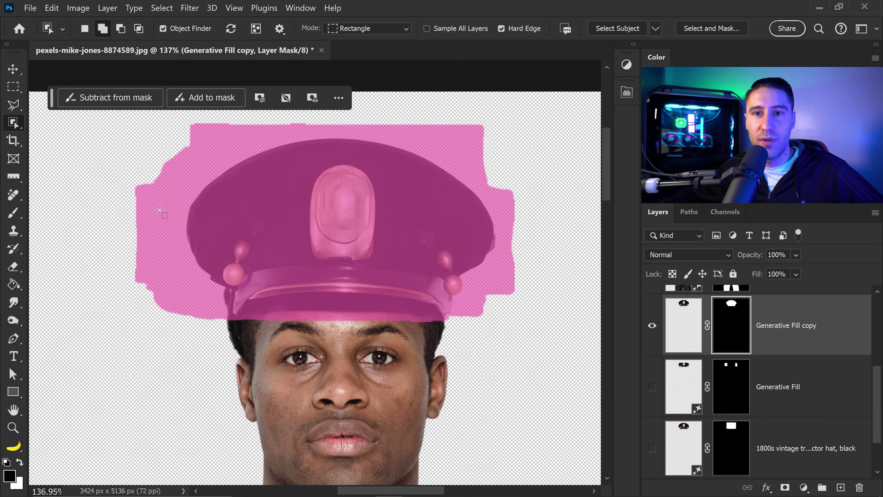
Erase the gold badge, the side ornaments and the small marks from the hat with the Remove tool at size 50.
right_click(13, 195)
left_click(69, 212)
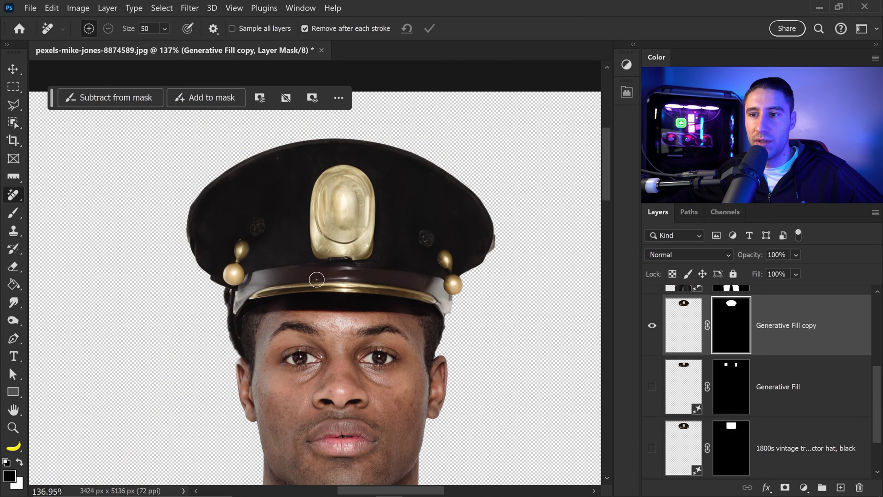
mouse_move(311, 252)
left_mouse_down()
mouse_move(356, 261)
mouse_move(373, 250)
mouse_move(368, 187)
mouse_move(357, 175)
mouse_move(336, 169)
mouse_move(318, 188)
mouse_move(309, 251)
left_mouse_up()
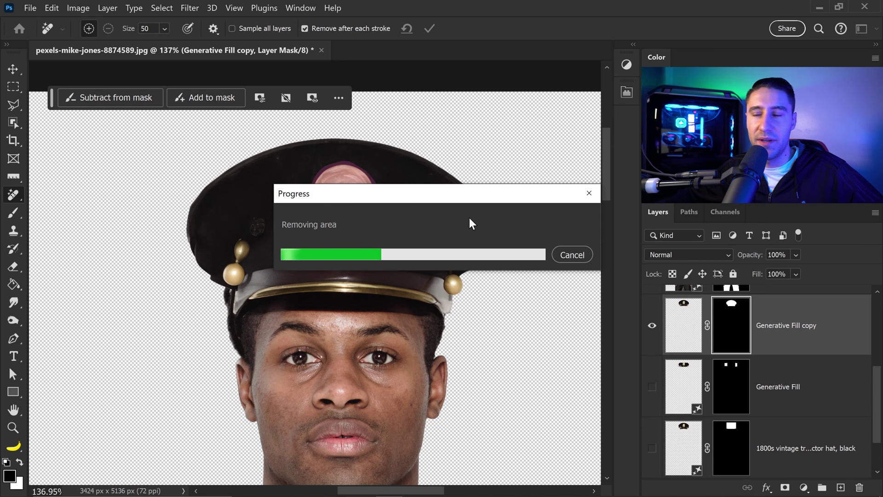
mouse_move(231, 278)
left_mouse_down()
mouse_move(262, 220)
mouse_move(262, 230)
mouse_move(251, 221)
mouse_move(235, 279)
left_mouse_up()
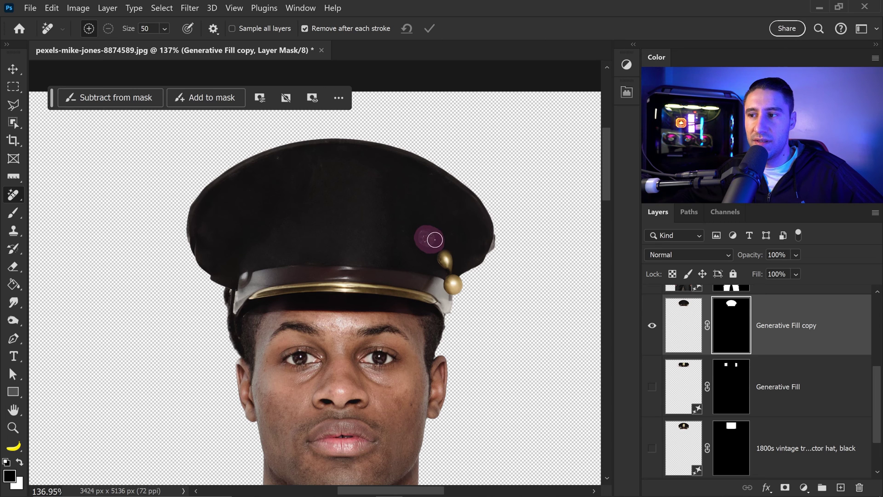
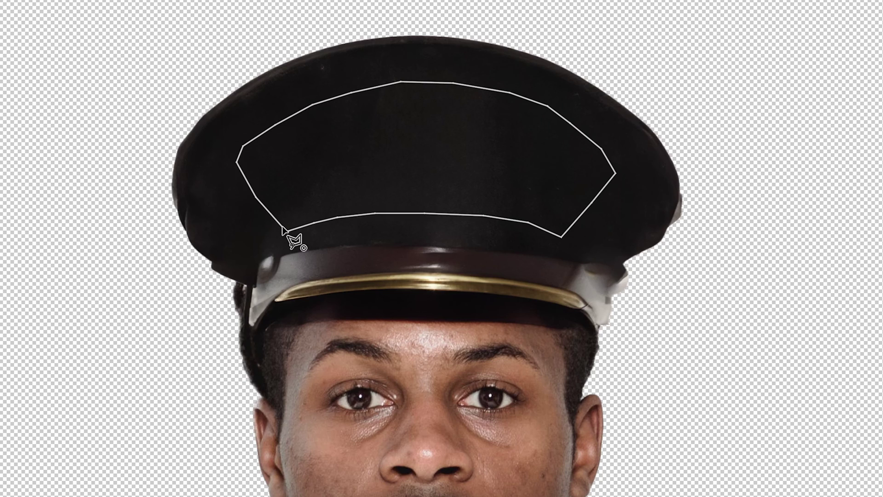
Close the plaque-shaped selection on the hat's front and generate "silver plague with the numbers 4521" inside it with Generative Fill.
left_click_drag(285, 230, 286, 230)
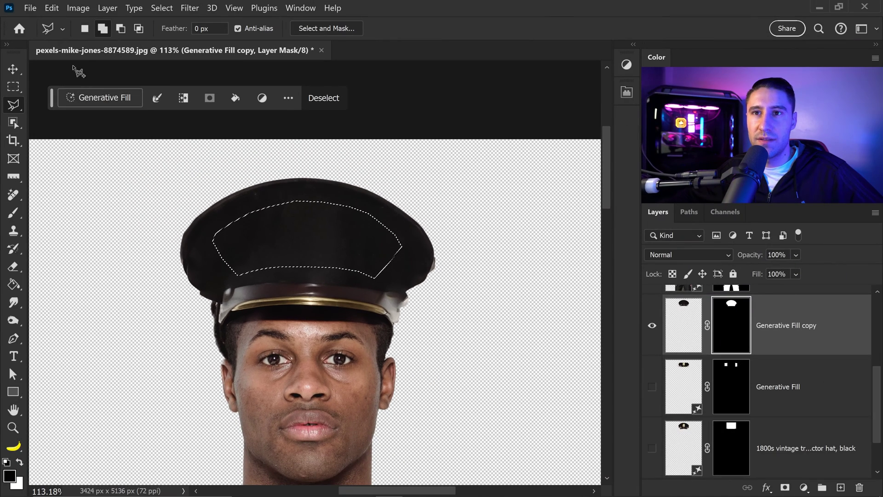
left_click(91, 99)
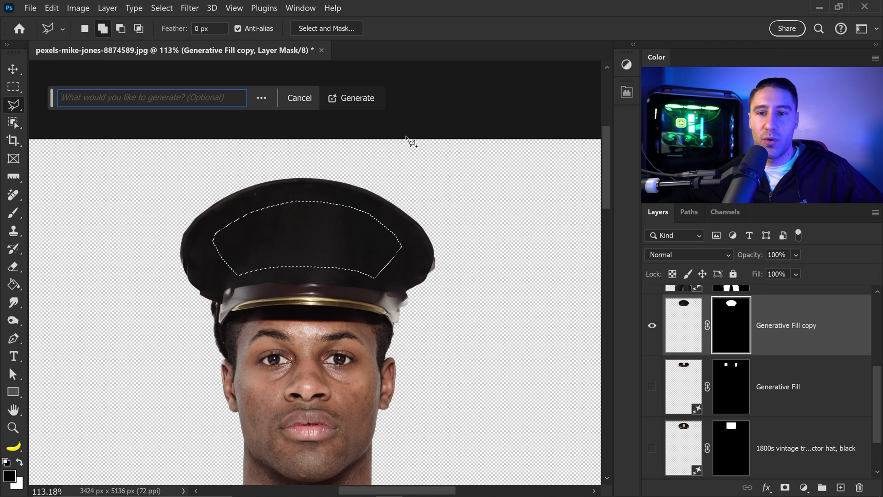
type("silver plague with the")
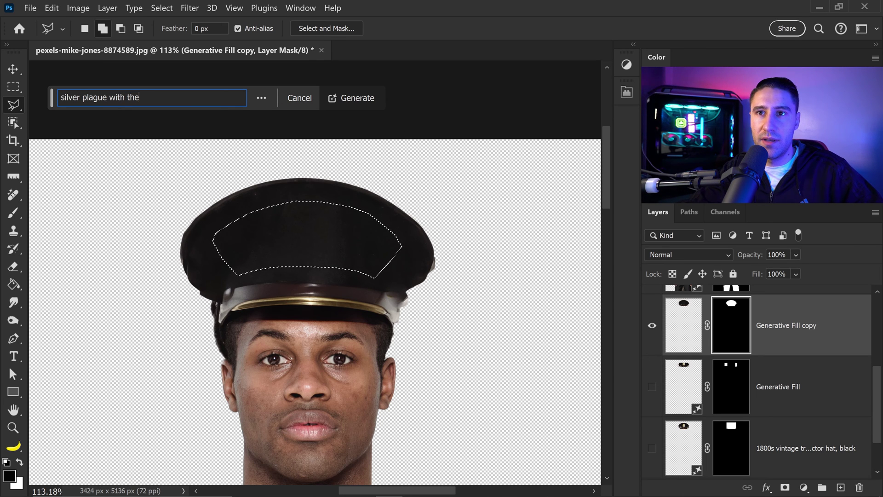
type(" numbers 4521")
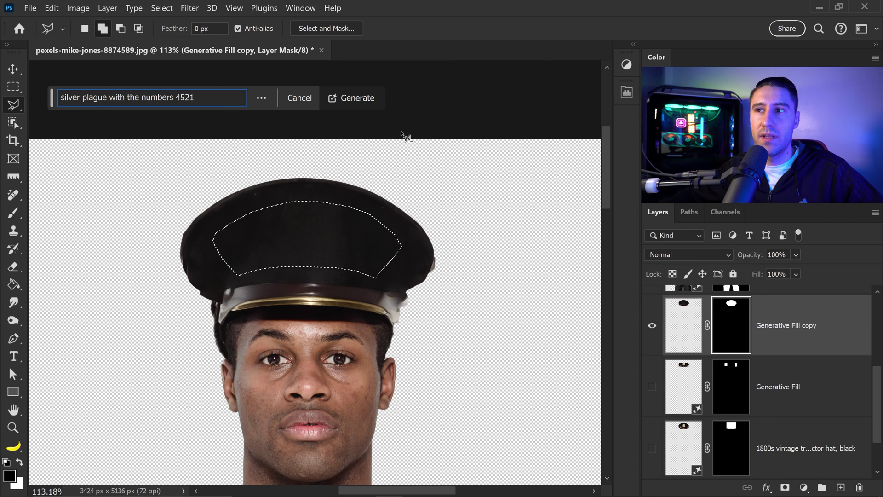
left_click(358, 98)
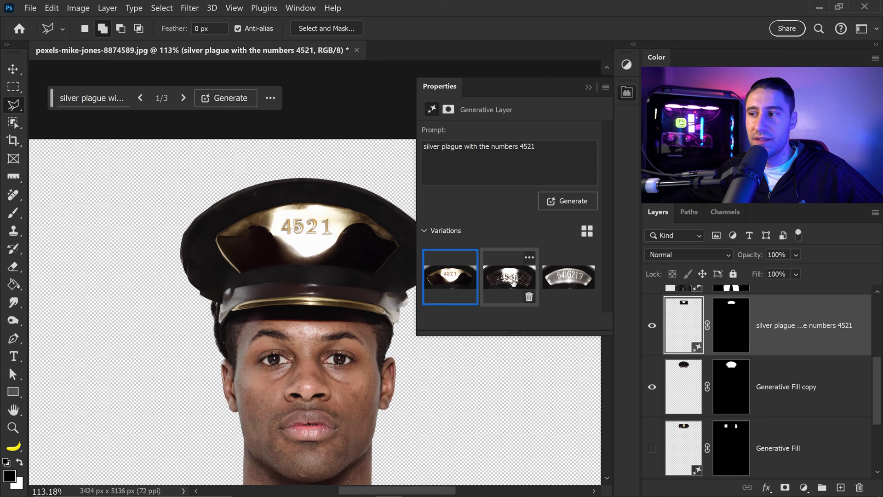
Compare the plaque variations, delete the silver 5416217 one and show the 4521 variation.
left_click(514, 279)
left_click(582, 276)
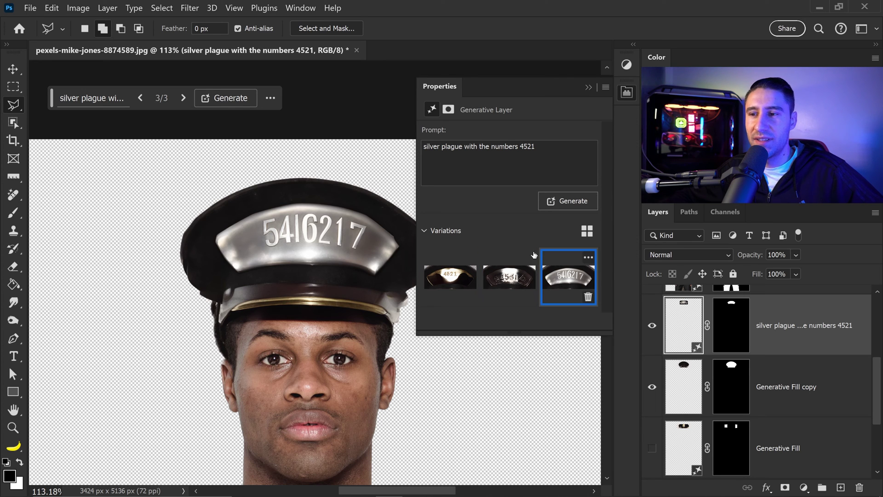
mouse_move(566, 266)
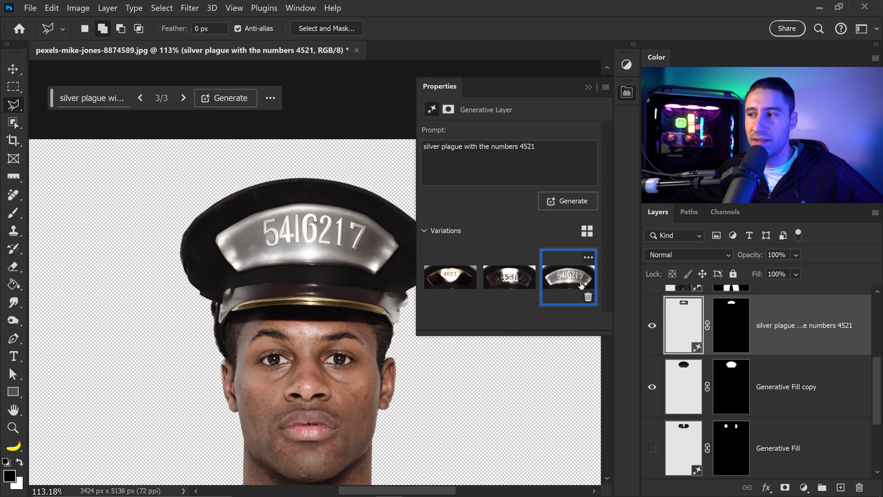
left_click(588, 298)
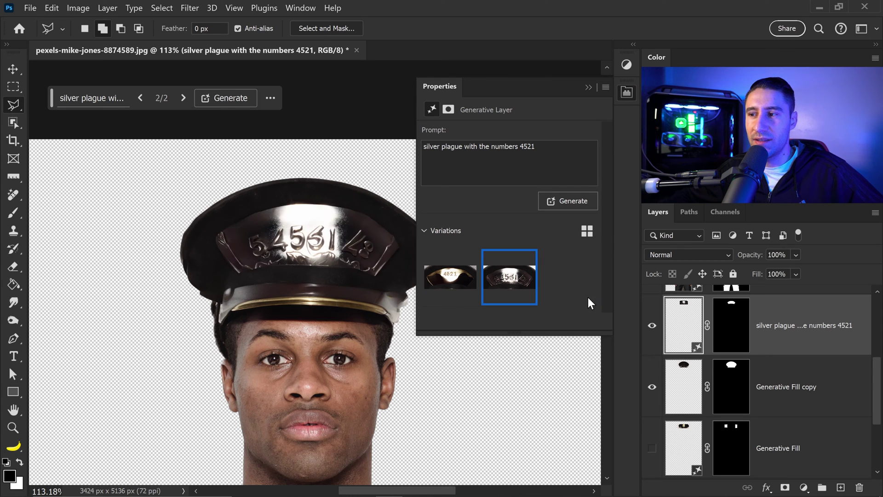
left_click(441, 277)
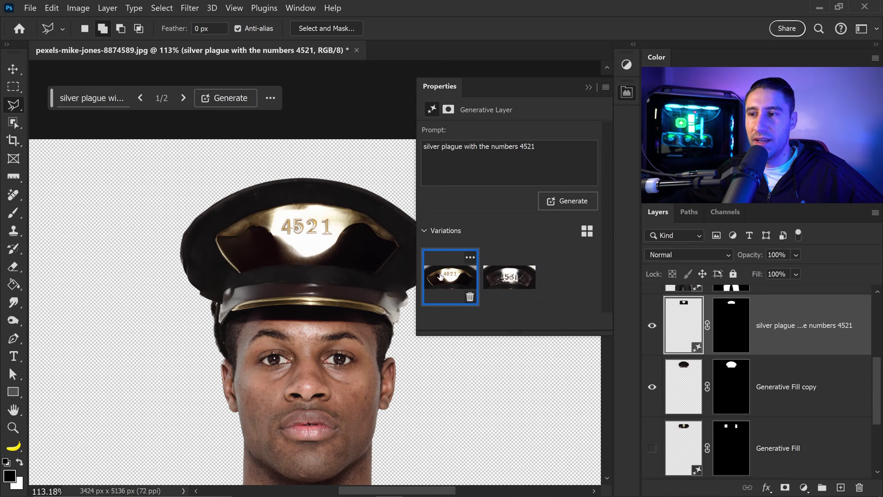
Generate another set of plaque variations and delete the 05421 and badge-shaped ones.
left_click(570, 200)
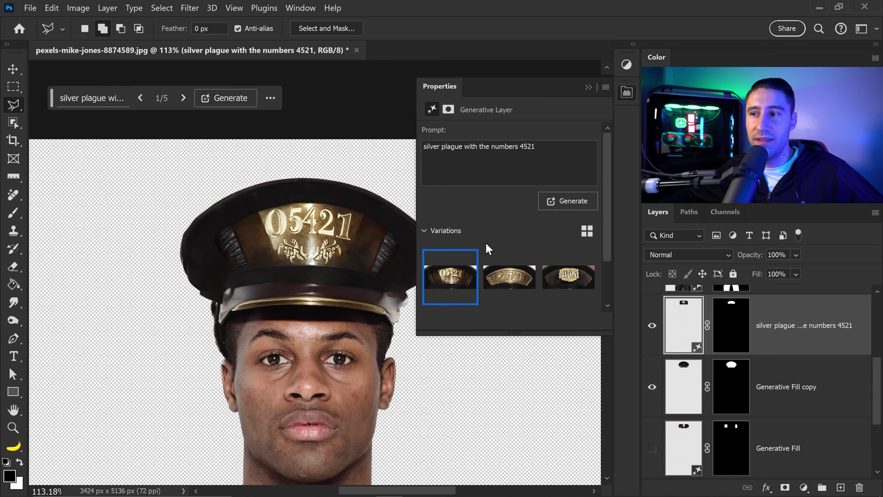
left_click(495, 269)
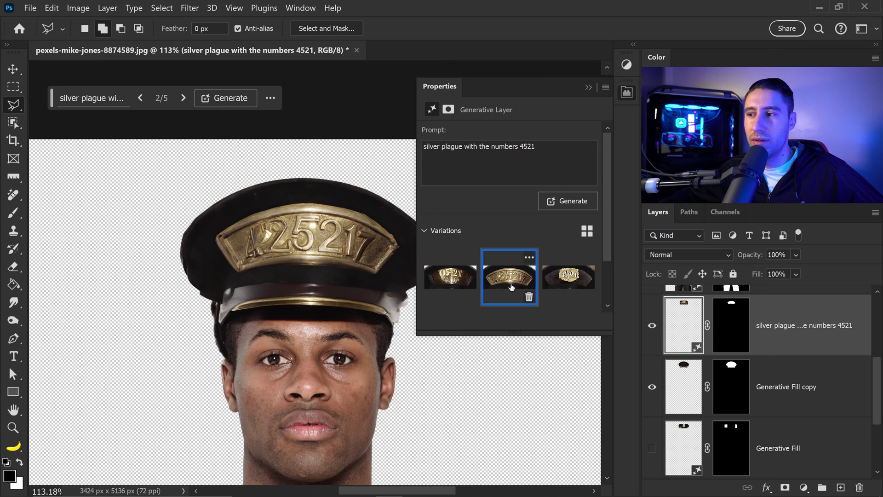
left_click(471, 278)
left_click(470, 298)
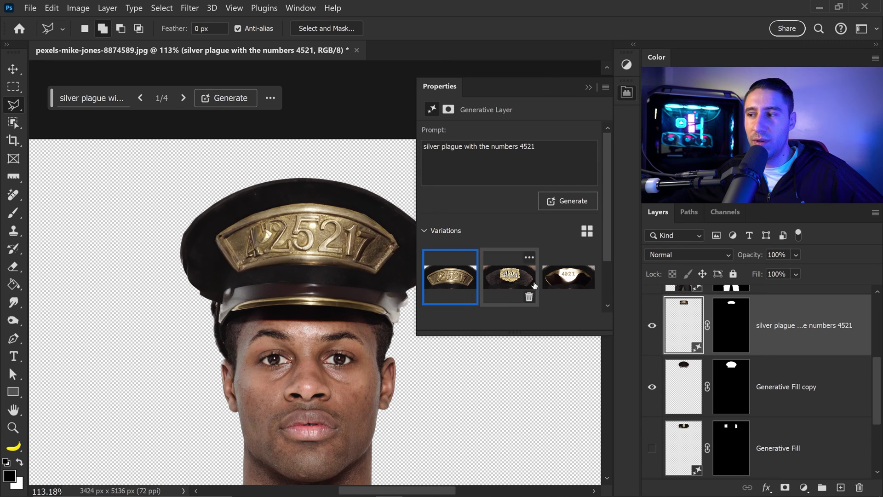
left_click(529, 297)
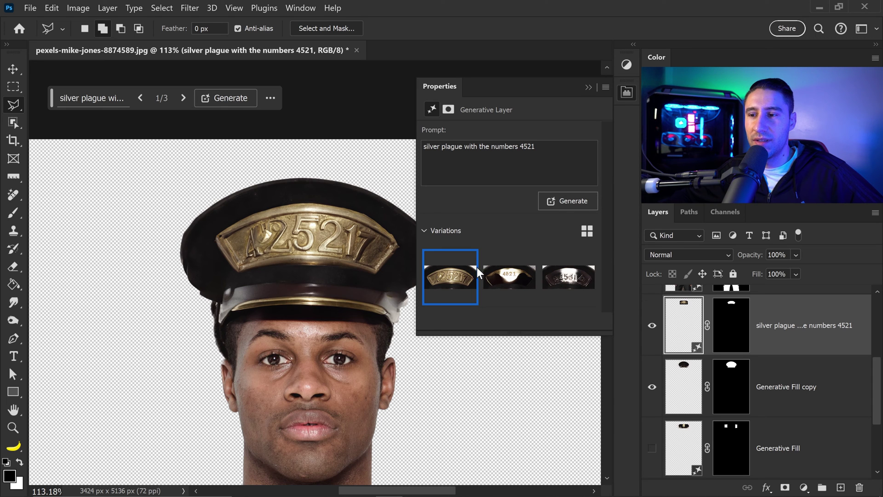
Generate one more set of plaque variations and keep the gold A25217 plaque on the hat.
left_click(562, 199)
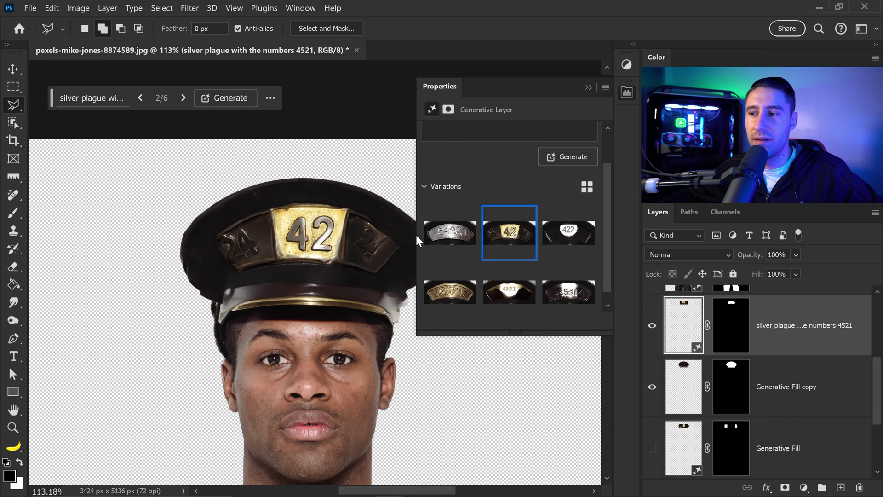
left_click(444, 292)
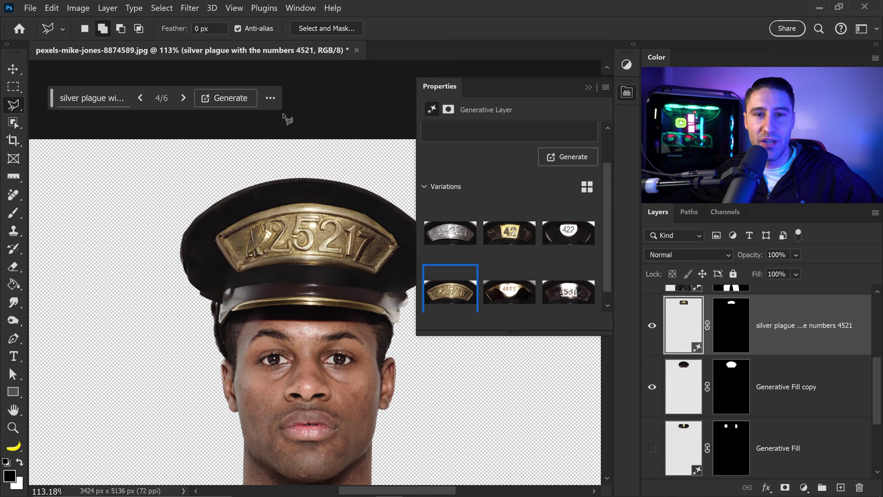
left_click(589, 88)
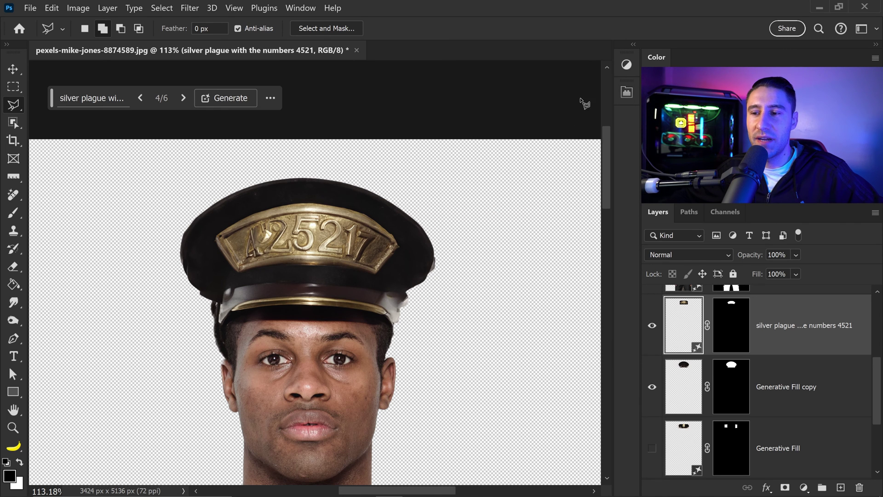
On the Generative Fill copy layer's mask, outline the pale leftovers beside the hat's brim with the Polygonal Lasso and fill them with black.
scroll(430, 332, "up", 4)
scroll(390, 299, "up", 4)
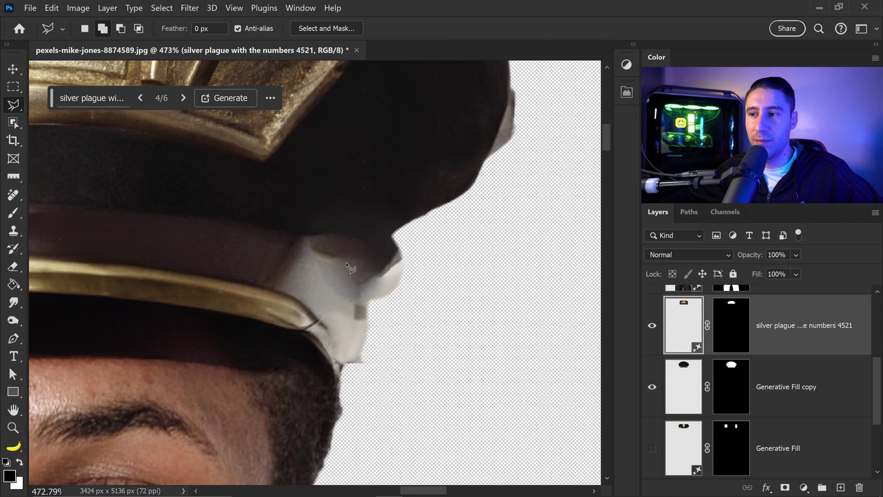
left_click(734, 382)
left_click(394, 241)
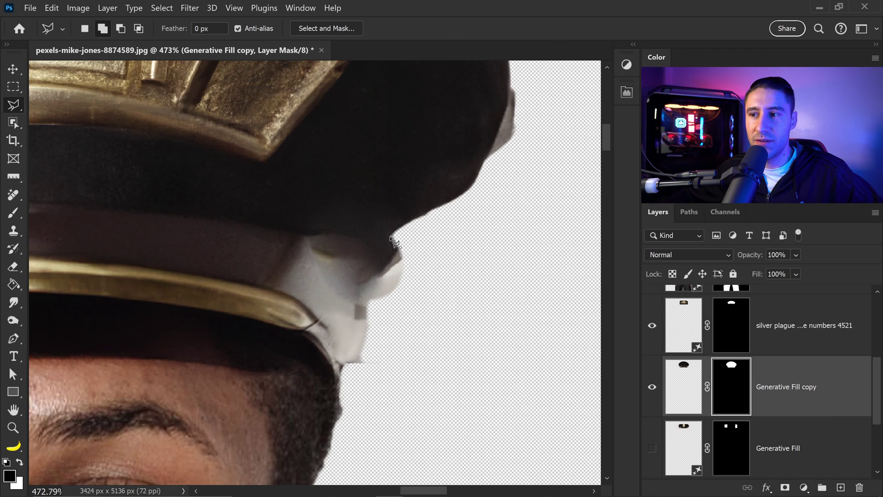
left_click(365, 258)
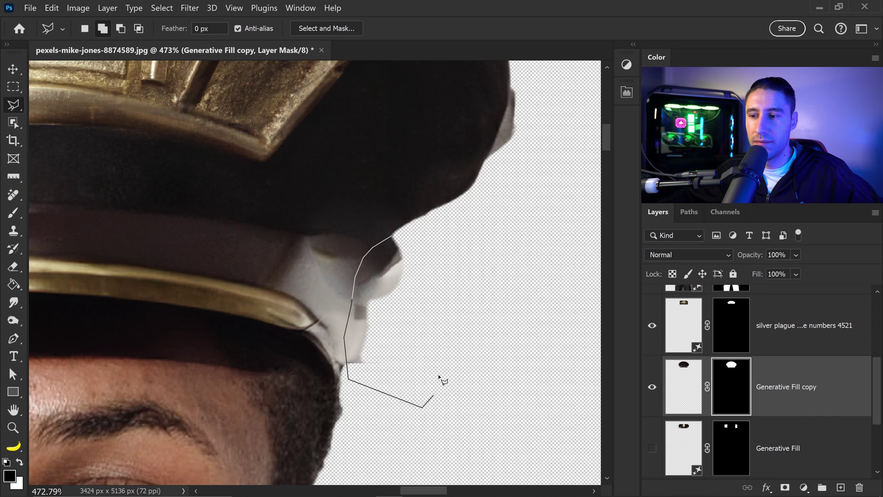
left_click(434, 264)
double_click(404, 241)
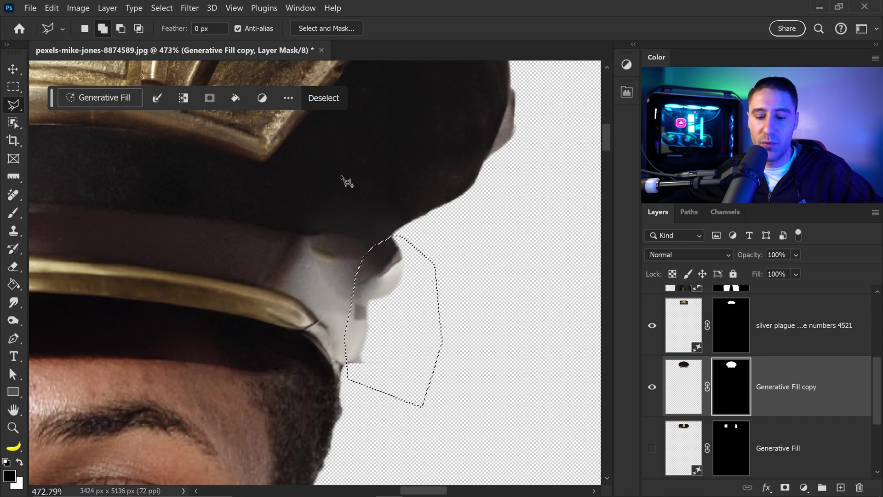
key("g")
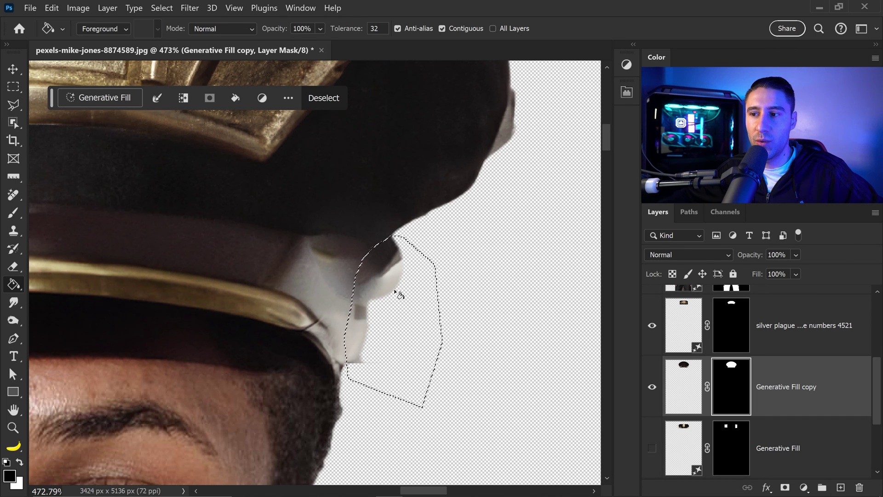
left_click(386, 268)
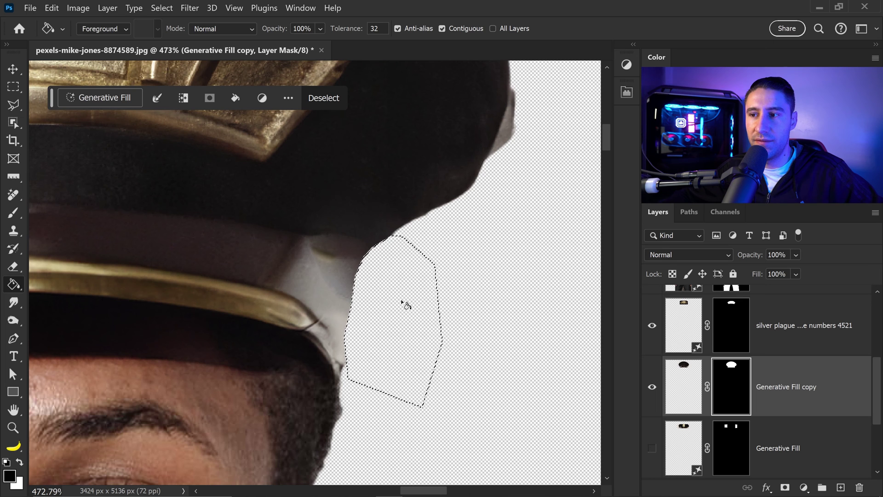
key("ctrl+d")
On the uniform pants copy layer, cover the background strip along the outer trouser edge below the hand with dark fabric using a size 40 Clone Stamp.
scroll(418, 283, "down", 8)
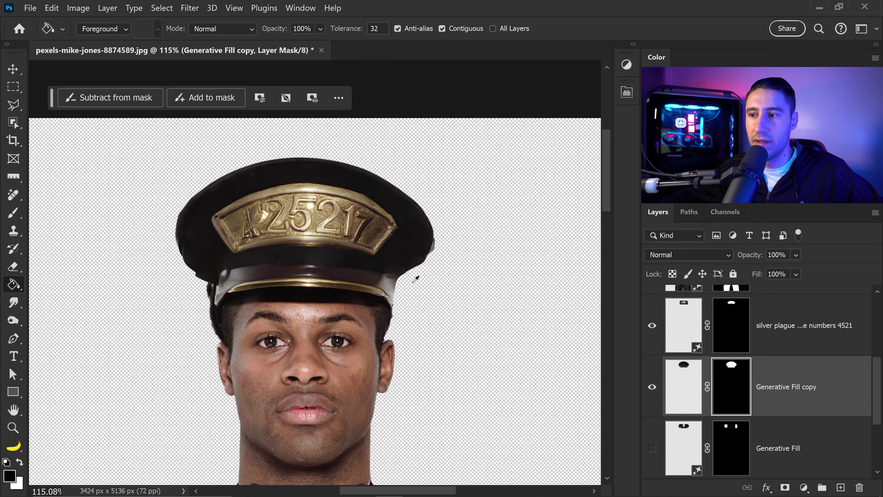
scroll(421, 276, "down", 2)
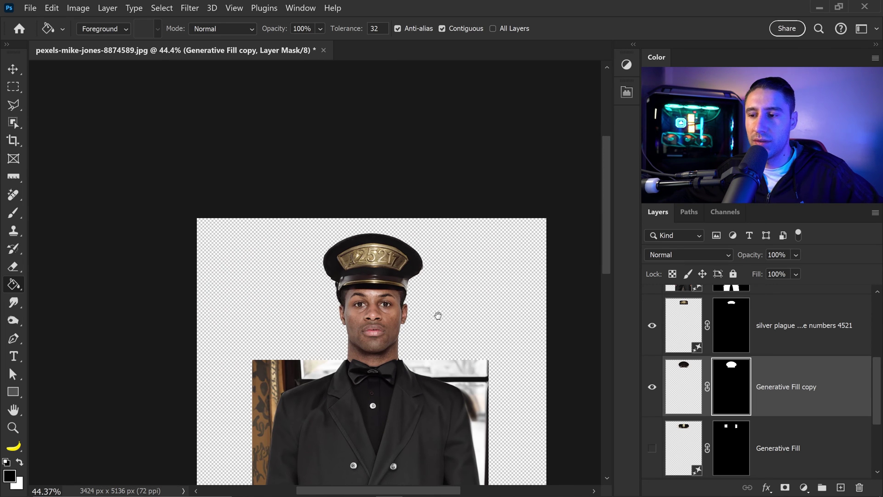
scroll(438, 316, "down", 3)
scroll(443, 210, "down", 1)
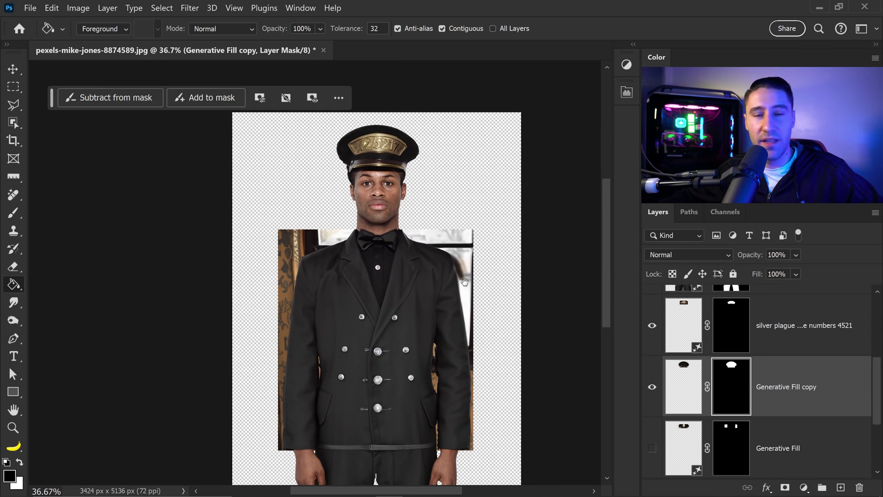
scroll(460, 276, "down", 1)
scroll(347, 273, "down", 1)
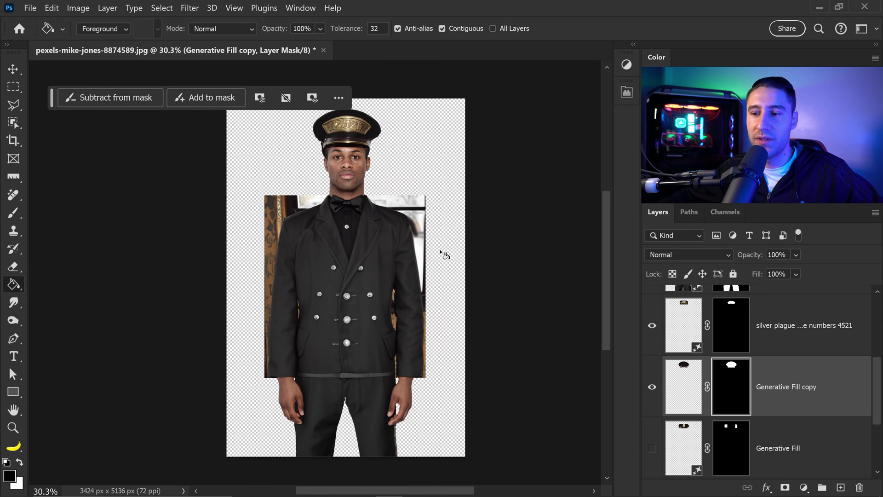
scroll(411, 342, "down", 2)
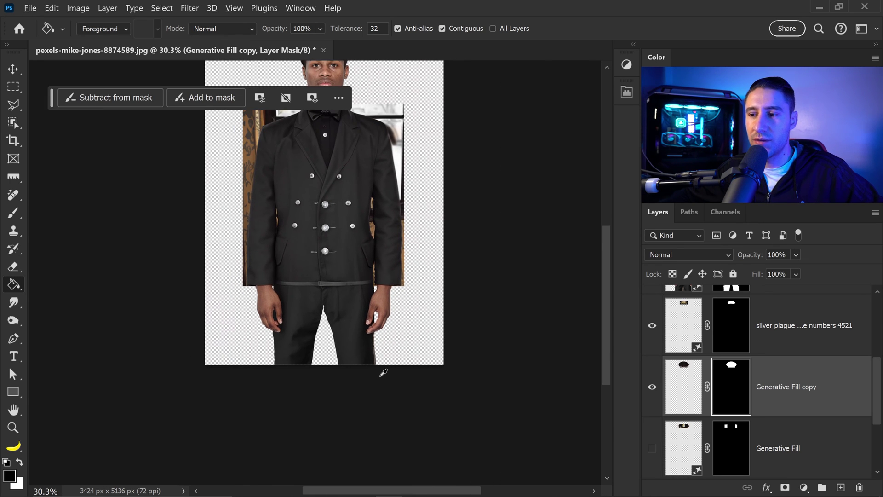
scroll(388, 366, "up", 10)
scroll(396, 362, "up", 3)
left_click_drag(428, 355, 391, 309)
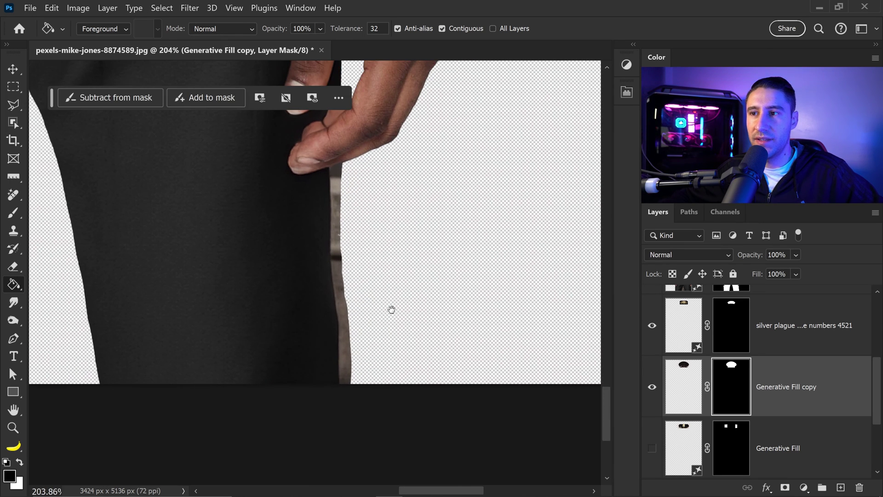
left_click_drag(404, 192, 407, 235)
key("alt+bracketright")
key("alt+bracketright")
key("j")
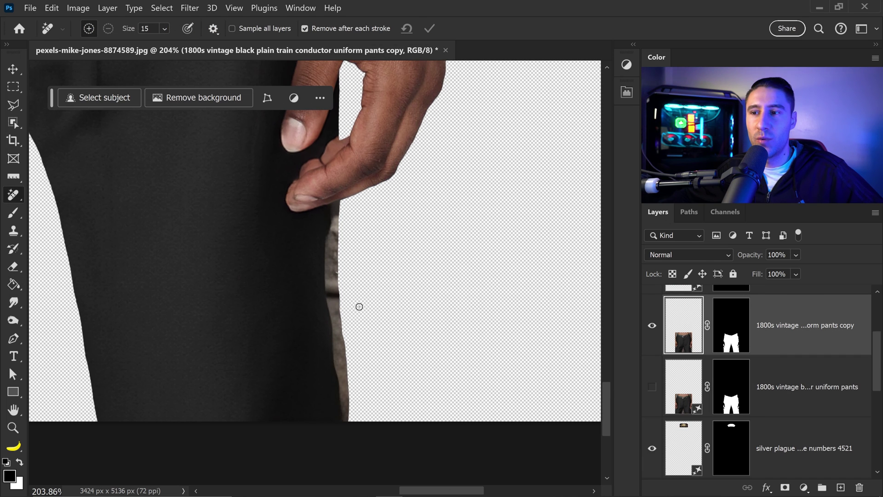
left_click_drag(13, 231, 50, 234)
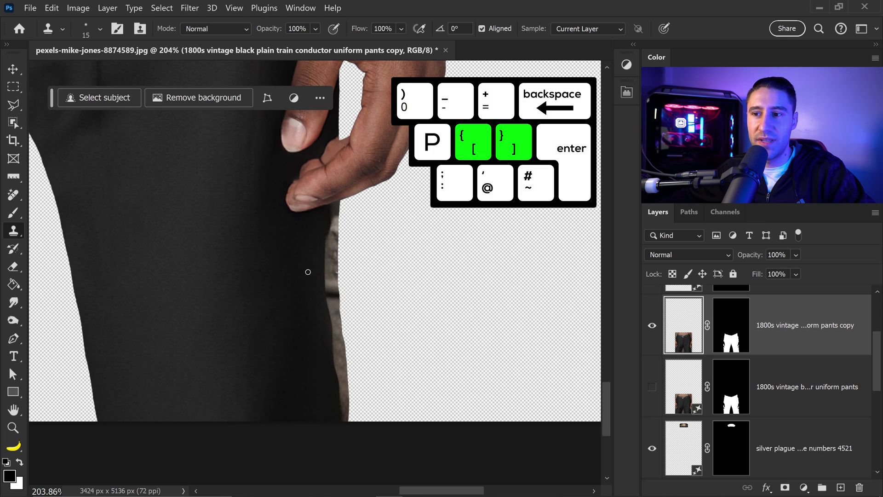
key("bracketright")
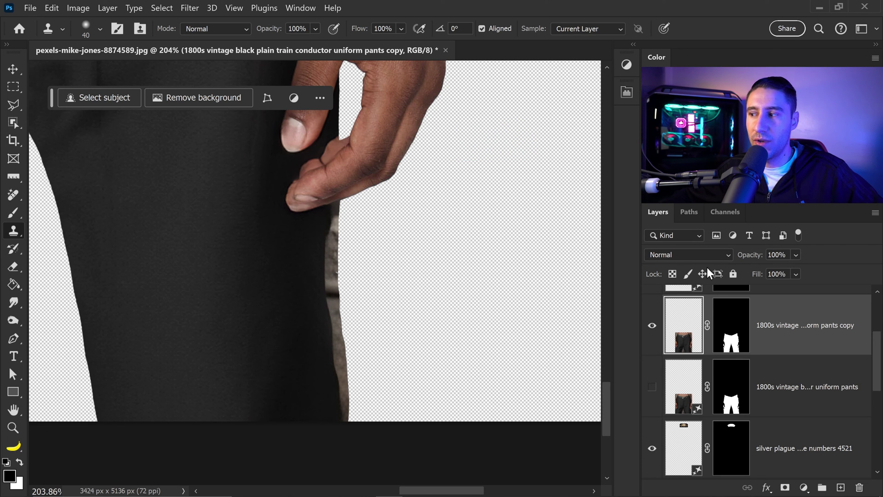
left_click(299, 254, "alt")
left_click_drag(321, 255, 339, 382)
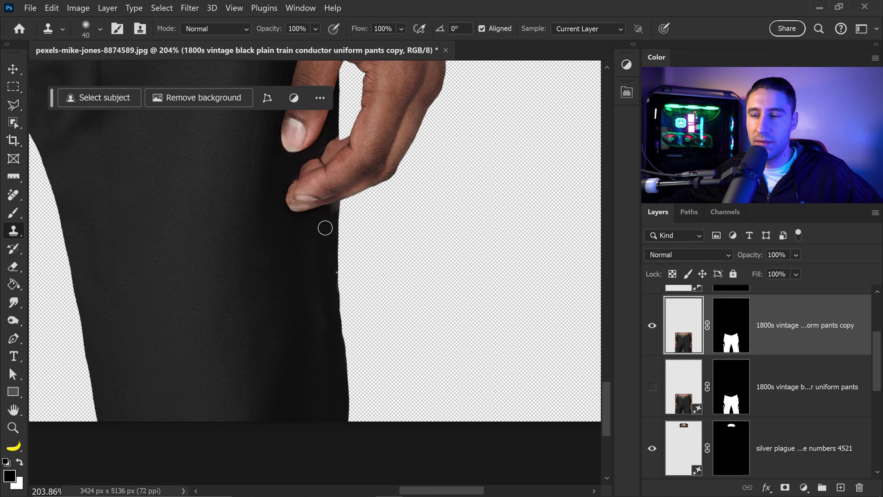
Blend away the faint streak on the trouser leg below the hand with the Spot Healing Brush.
right_click(23, 197)
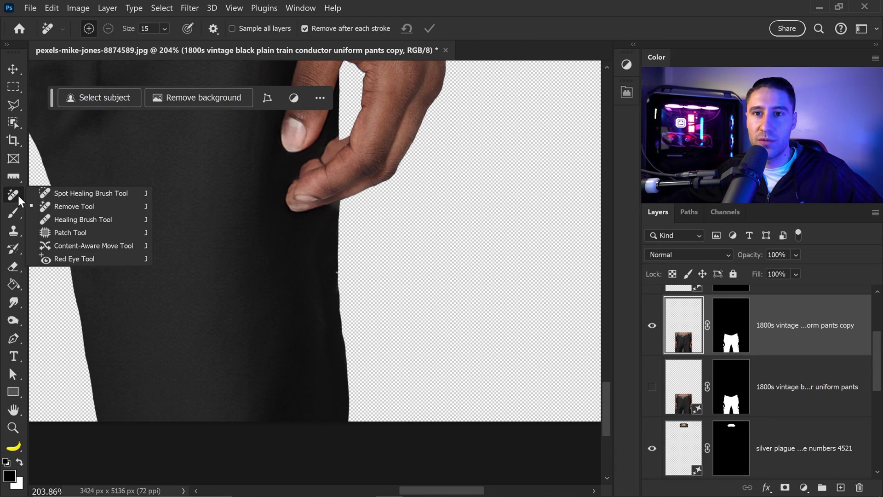
left_click(69, 221)
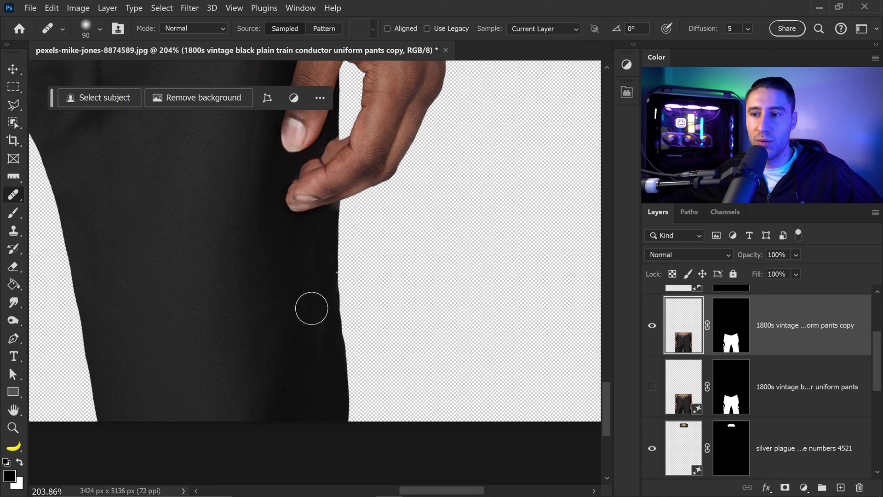
right_click(21, 195)
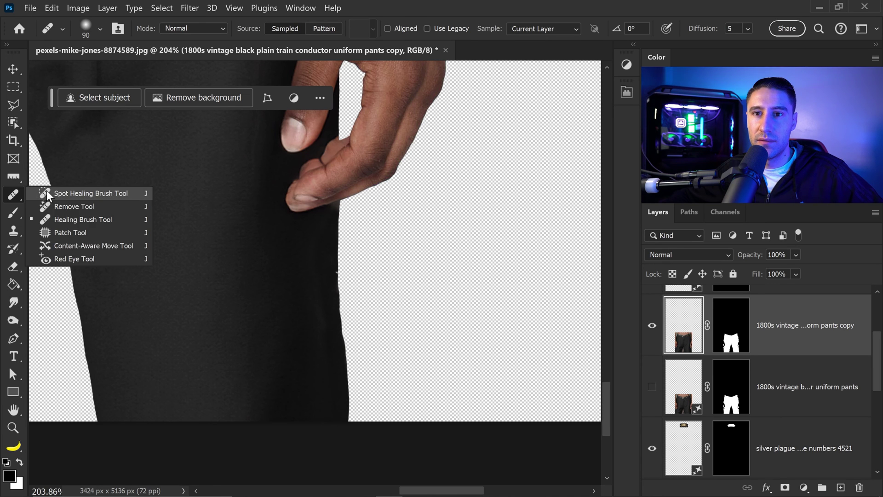
left_click(51, 195)
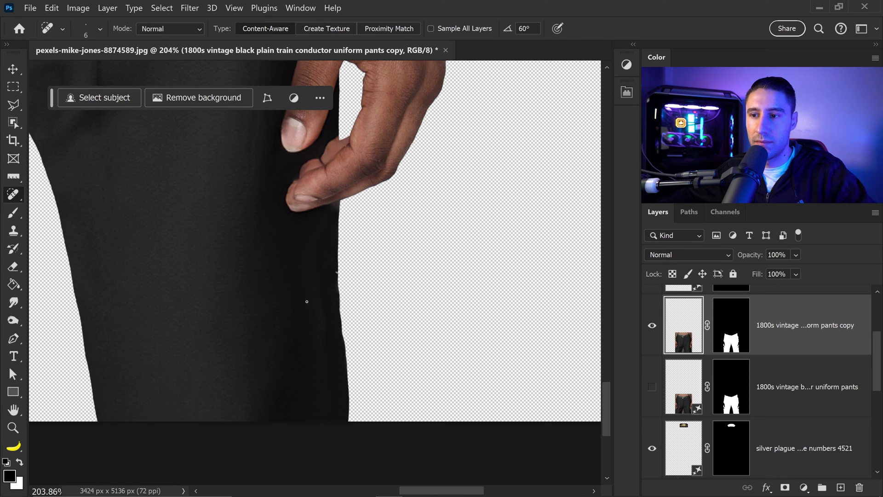
mouse_move(316, 258)
left_mouse_down()
mouse_move(326, 408)
mouse_move(312, 262)
mouse_move(322, 266)
mouse_move(324, 294)
left_mouse_up()
key("s")
Duplicate the uniform blazer layer, hide the original and rasterize the copy.
scroll(359, 258, "down", 5)
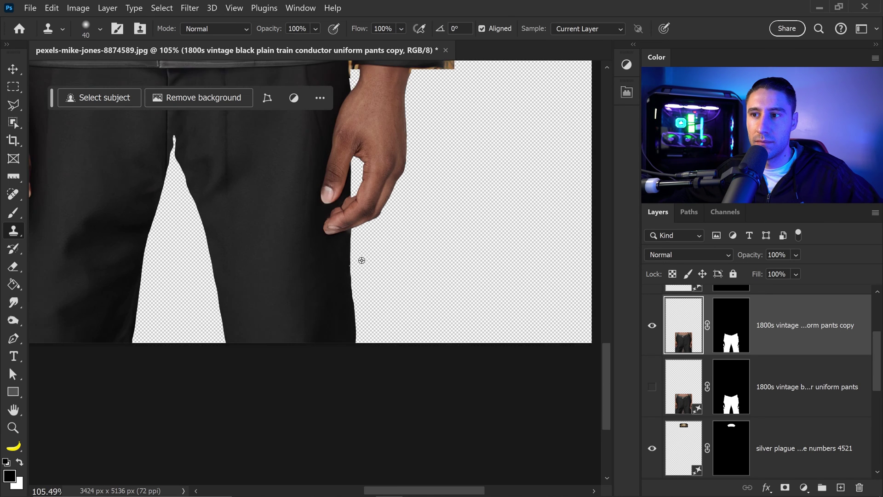
scroll(420, 270, "down", 2)
scroll(417, 264, "down", 2)
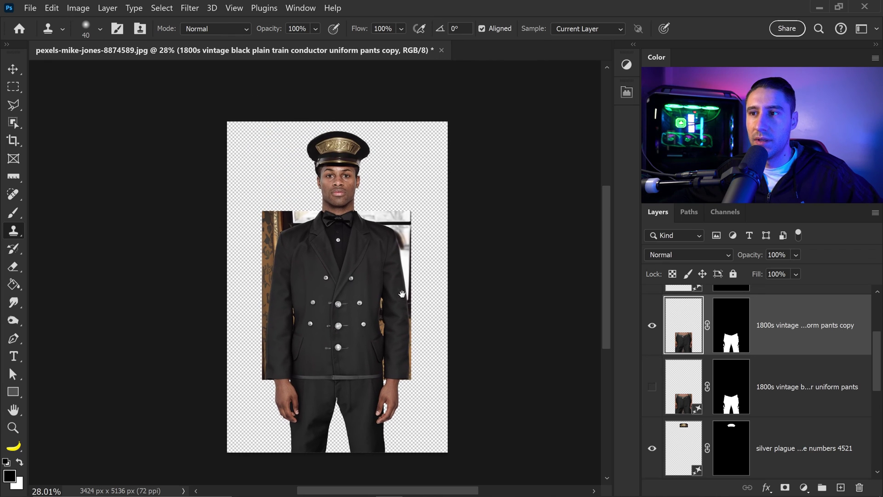
scroll(430, 81, "up", 1)
left_click(13, 69)
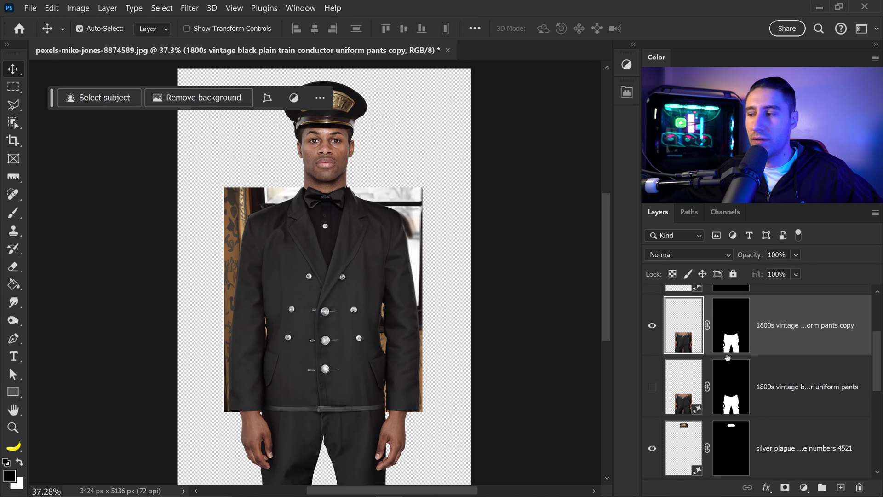
scroll(727, 357, "down", 3)
scroll(746, 381, "up", 5)
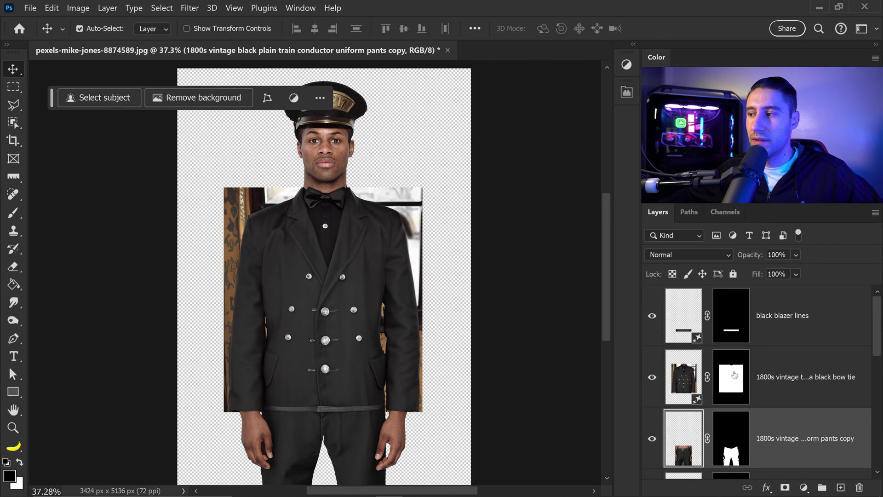
left_click(677, 377)
key("ctrl+j")
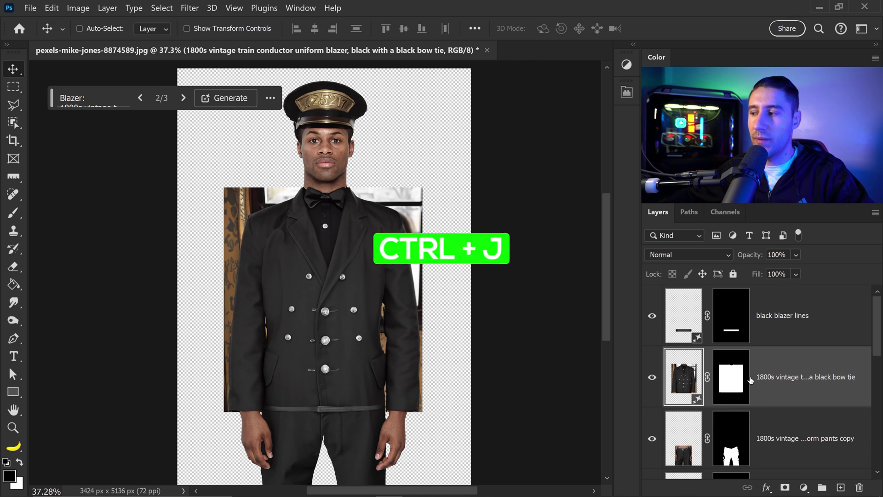
left_click(653, 438)
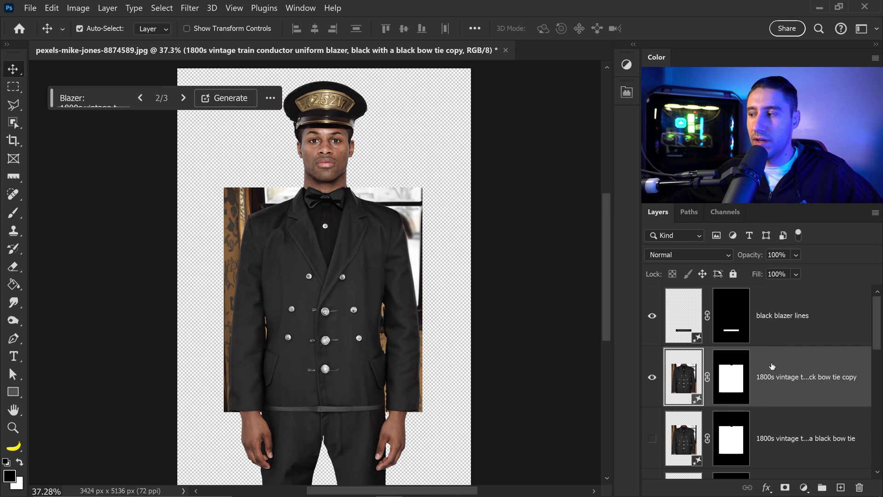
right_click(772, 367)
left_click(669, 251)
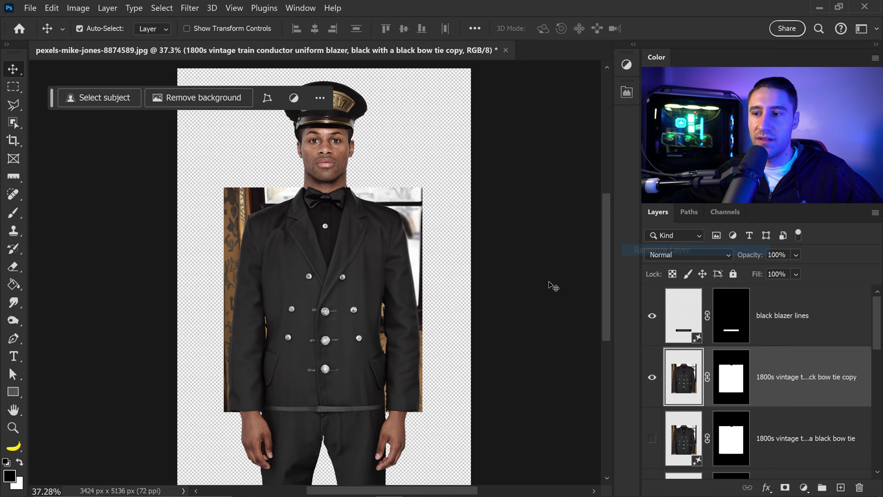
Select the whole blazer on the rasterized copy with the Object Selection tool.
left_click(13, 124)
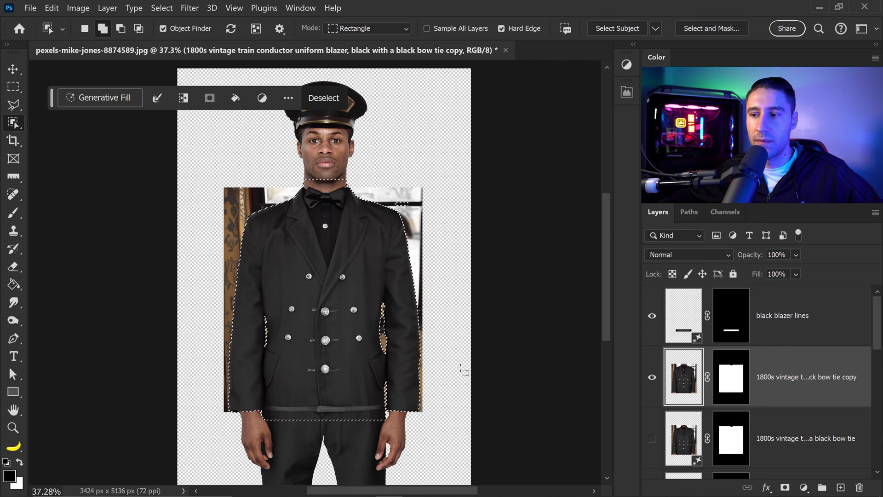
scroll(456, 371, "up", 3)
scroll(187, 336, "down", 1)
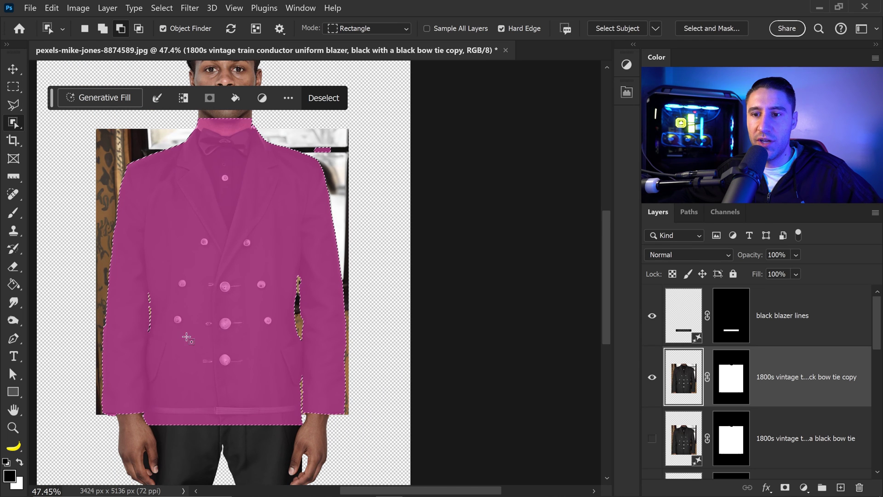
scroll(142, 322, "up", 5)
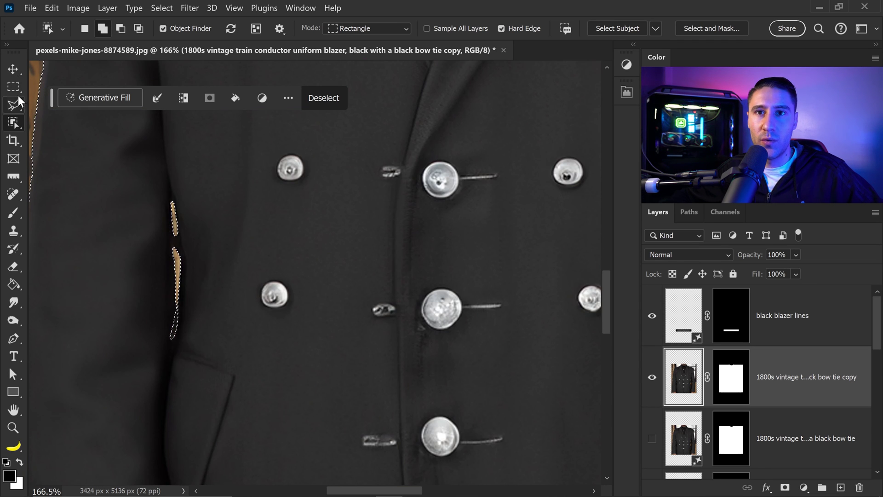
Subtract the strip joining the two small background gaps between sleeve and torso from the selection with the Polygonal Lasso.
left_click(13, 105)
scroll(176, 216, "up", 4)
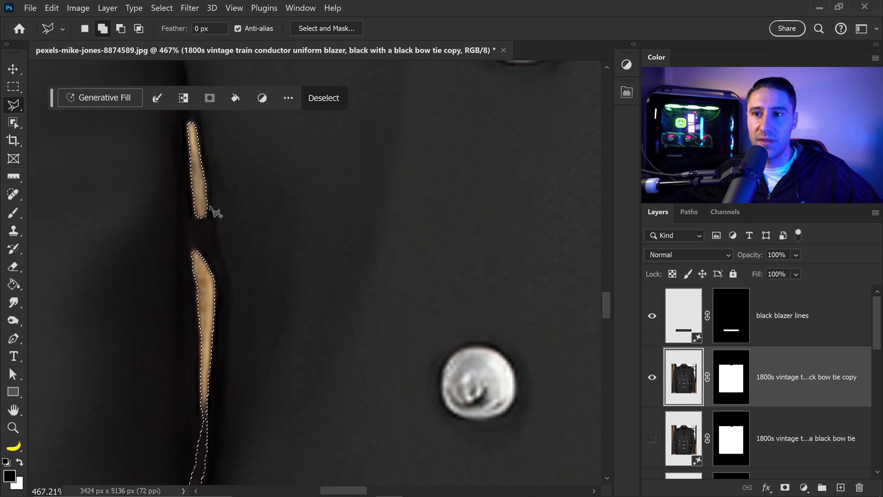
key("alt")
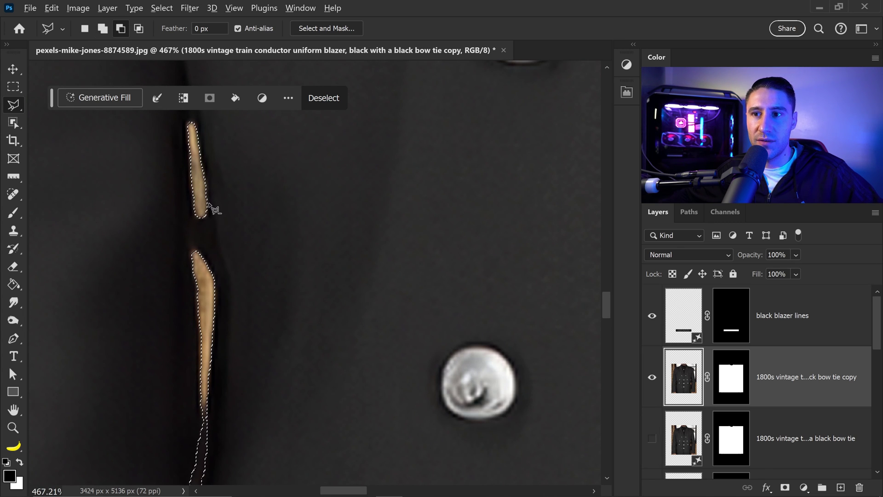
mouse_move(198, 216)
left_mouse_down()
mouse_move(196, 253)
mouse_move(215, 278)
left_mouse_up()
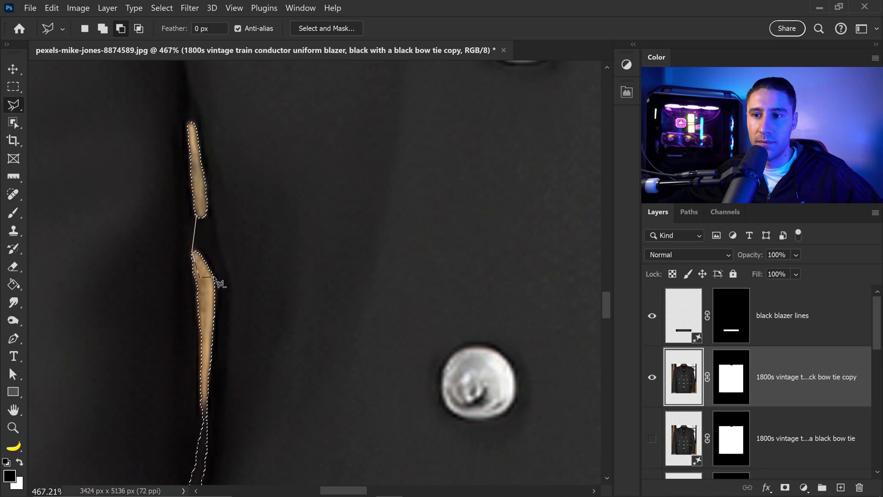
left_click(205, 206)
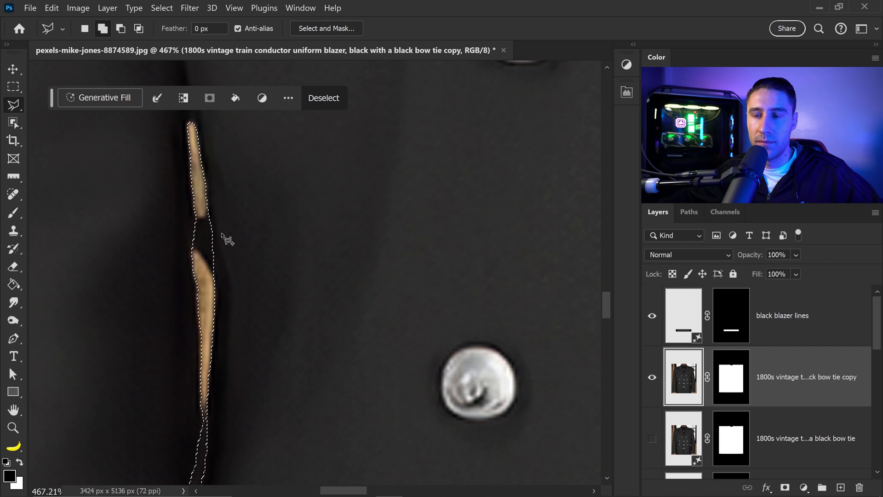
Invert the blazer selection and add the missed background patch above the shoulder to it with the Polygonal Lasso.
scroll(230, 239, "down", 10)
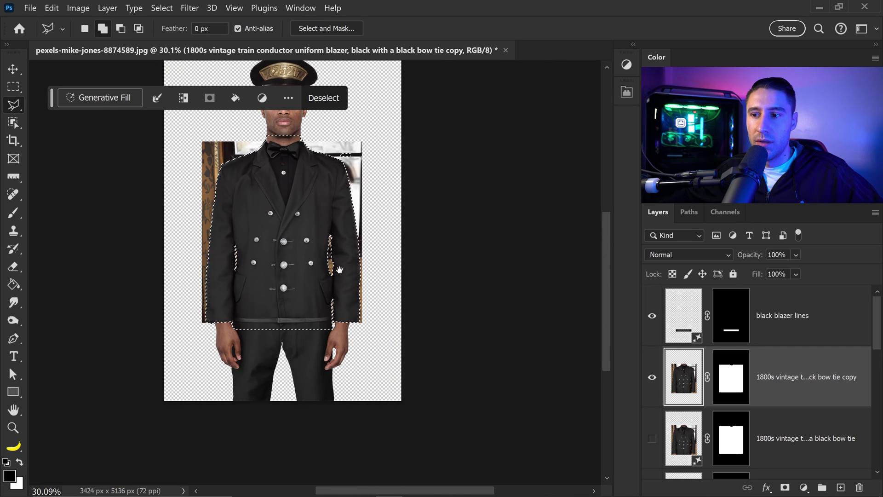
scroll(294, 276, "up", 3)
key("ctrl+shift+i")
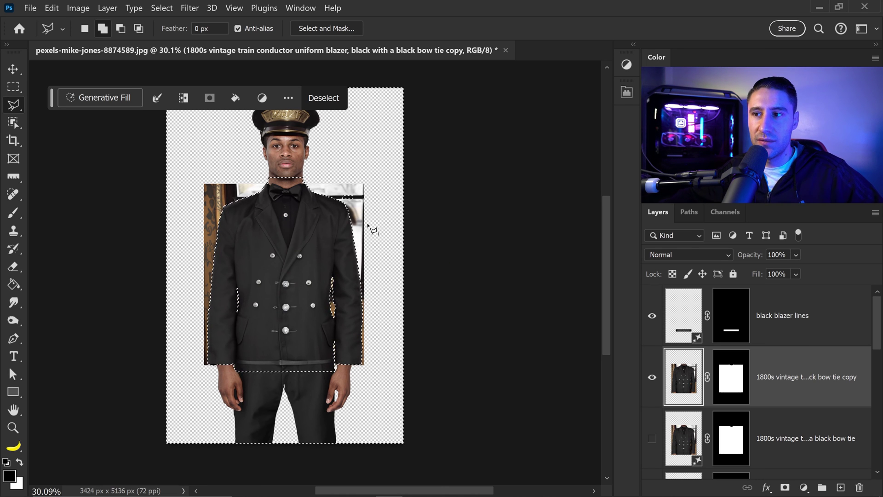
left_click(348, 207)
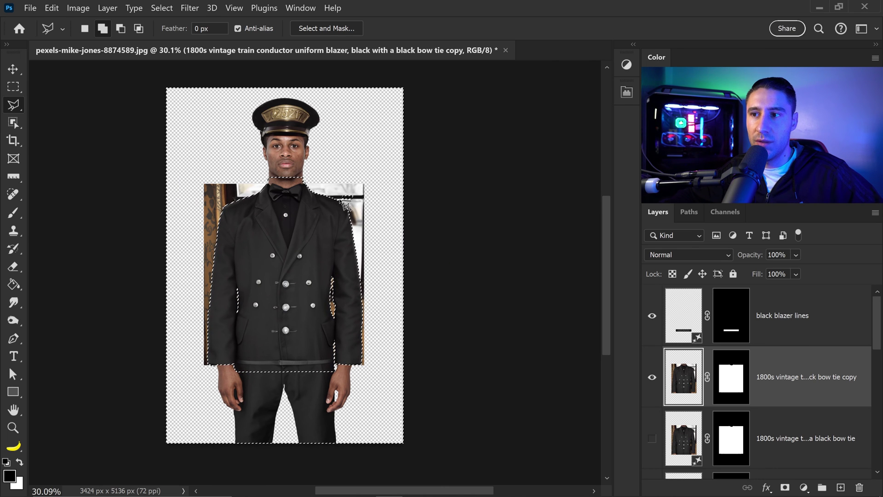
double_click(365, 201)
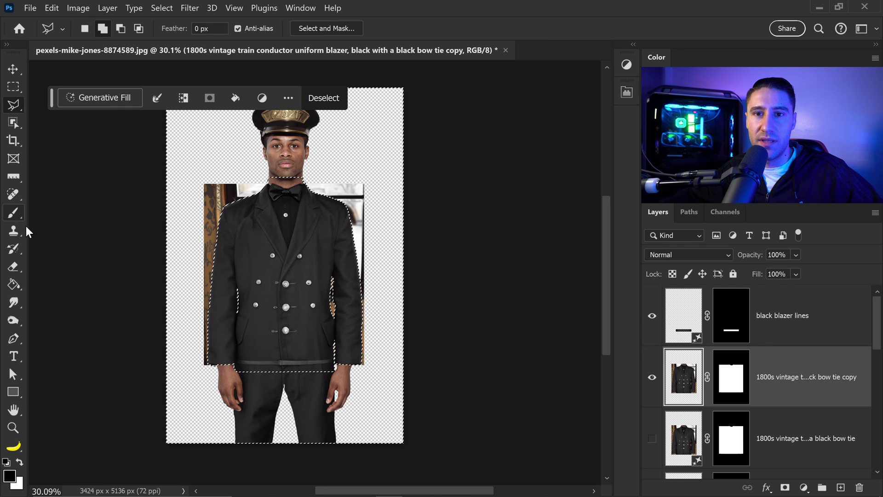
Fill the selected background with black on the blazer copy's layer mask using the Paint Bucket.
left_click(13, 284)
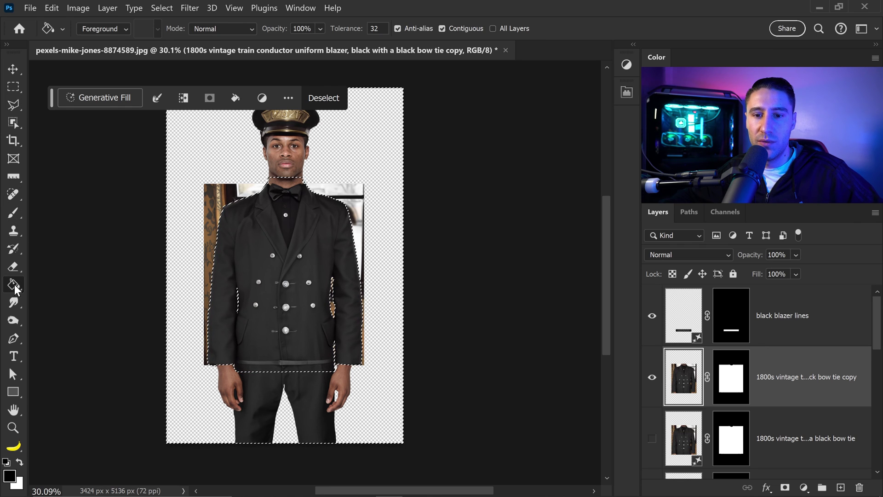
left_click(731, 378)
left_click(352, 201)
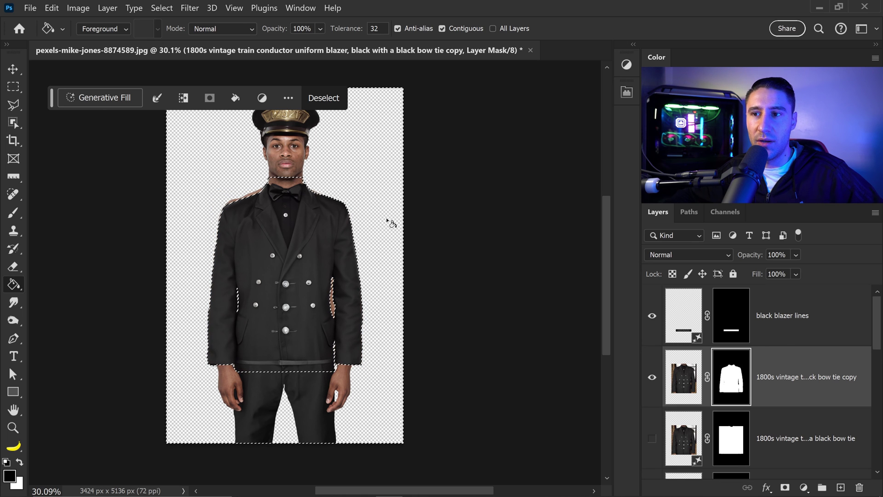
Duplicate Layer 0, the original photo of the man, as Layer 0 copy and hide the original.
scroll(286, 216, "up", 3)
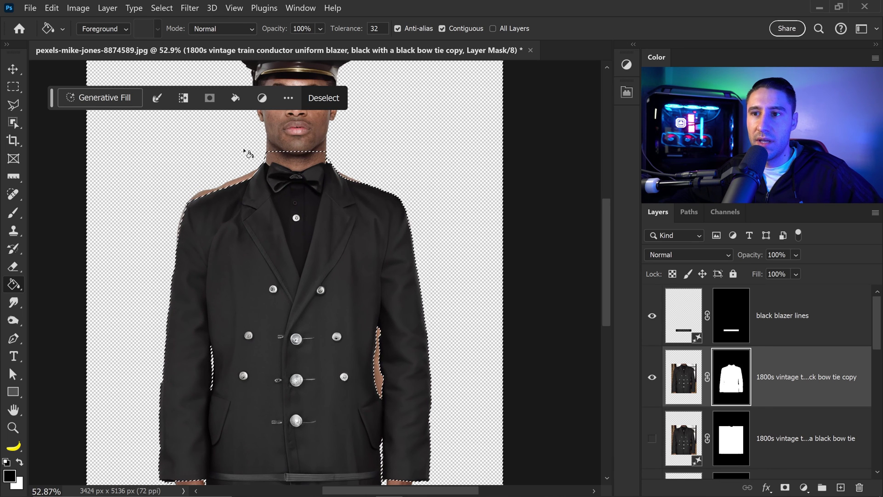
scroll(227, 181, "up", 3)
scroll(305, 195, "up", 3)
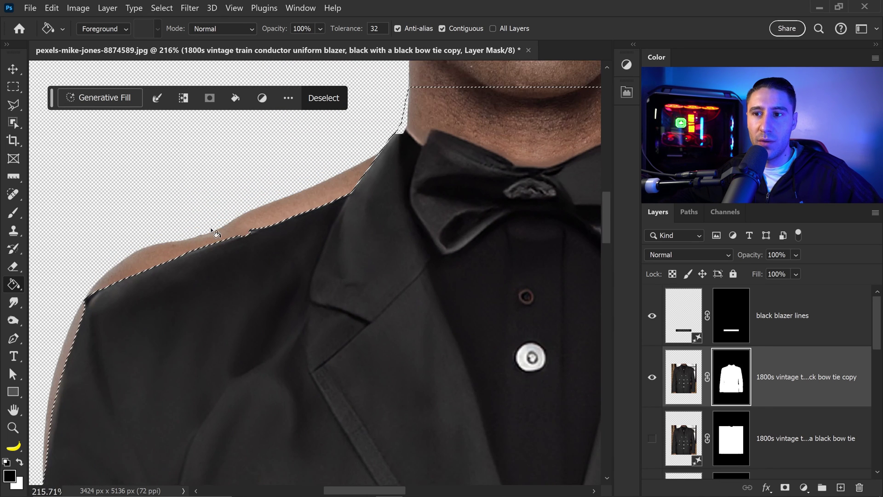
scroll(767, 444, "down", 5)
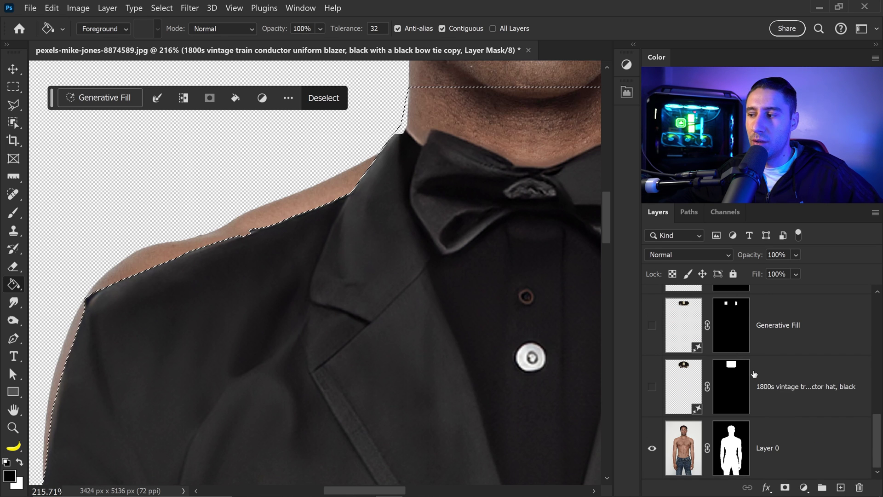
left_click(766, 445)
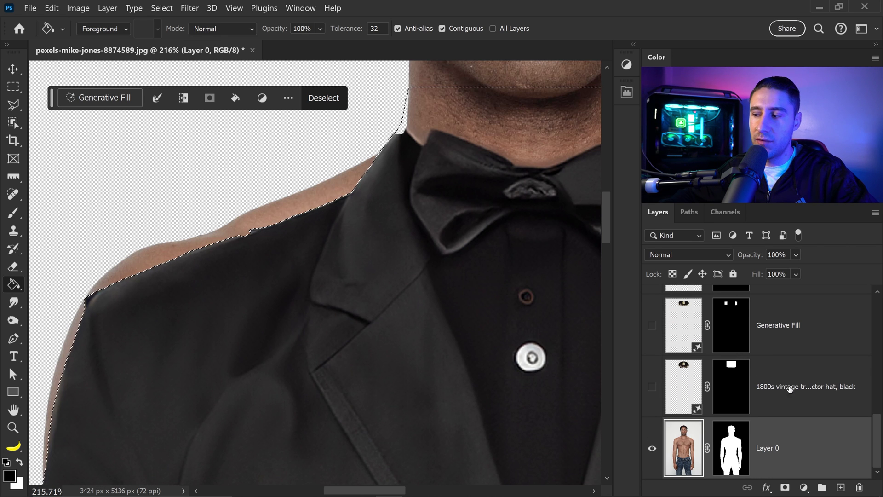
key("ctrl+shift+alt+e")
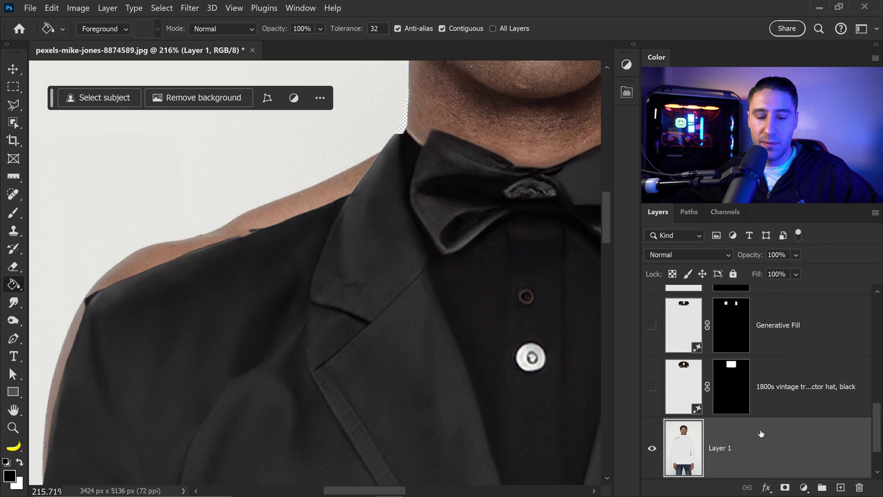
key("ctrl+z")
right_click(761, 435)
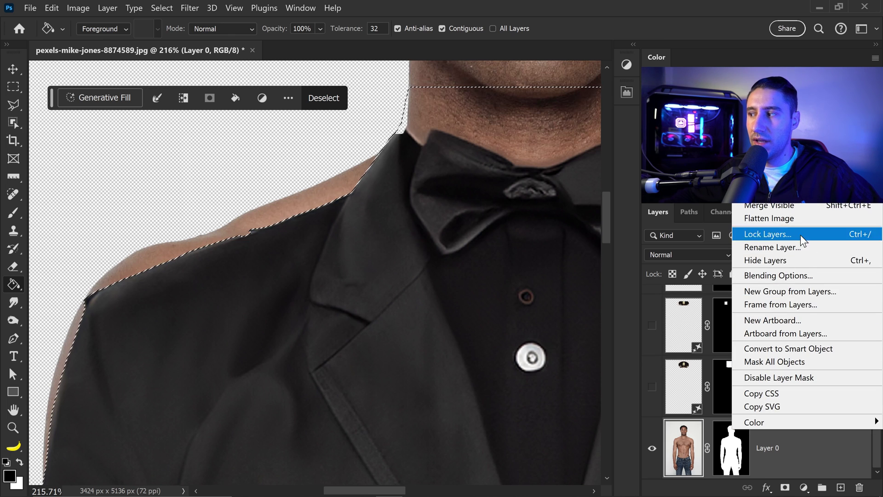
left_click(764, 192)
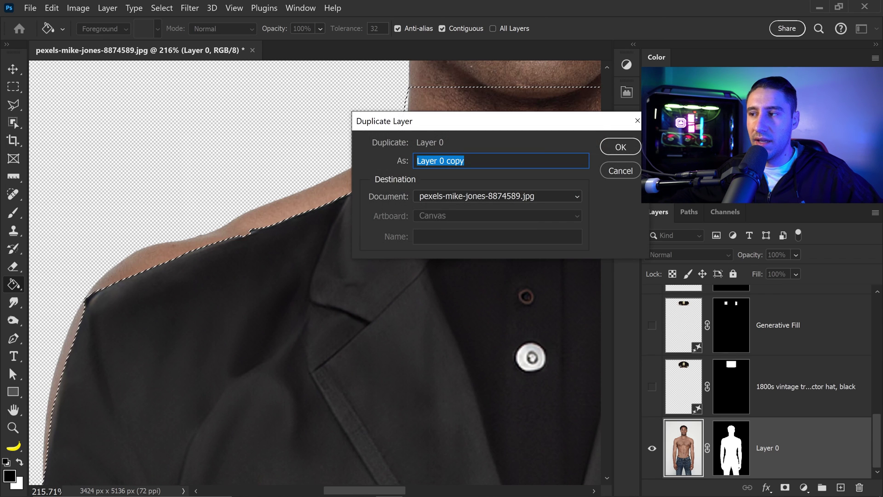
left_click(611, 146)
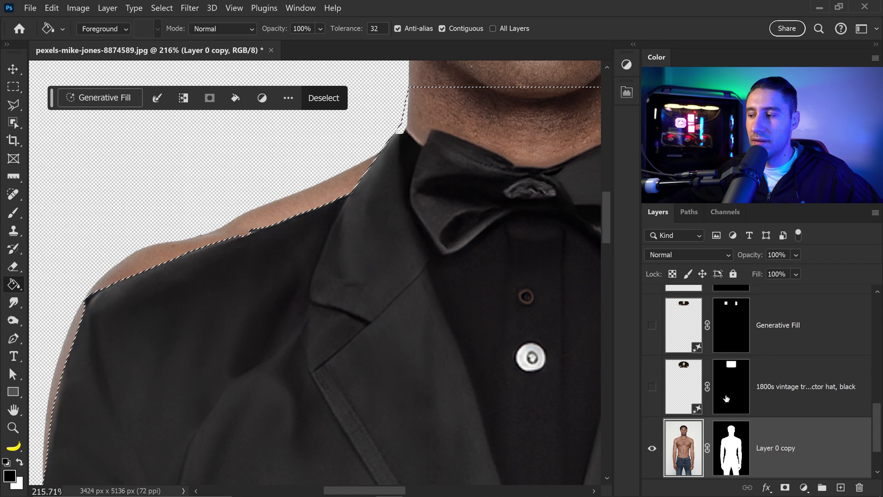
left_click(653, 449)
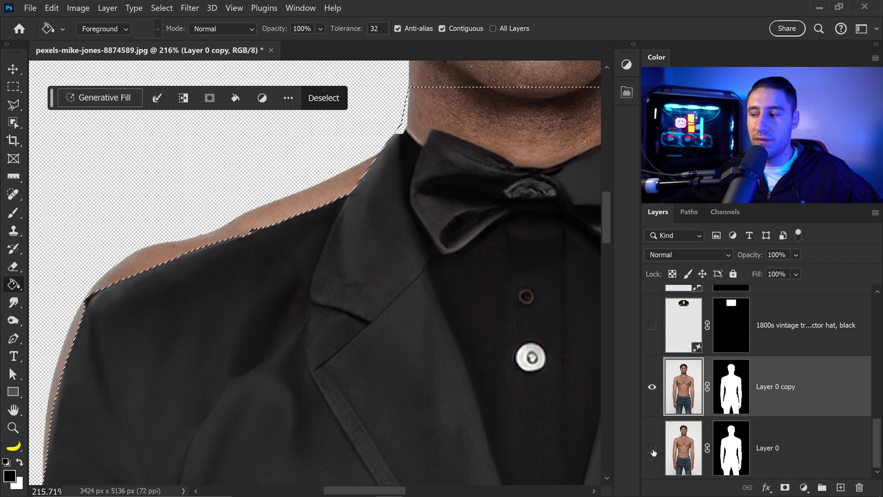
Paint black with a soft 50 px brush on Layer 0 copy's mask to hide the bare skin above the blazer's shoulder beside the lapel.
left_click(736, 384)
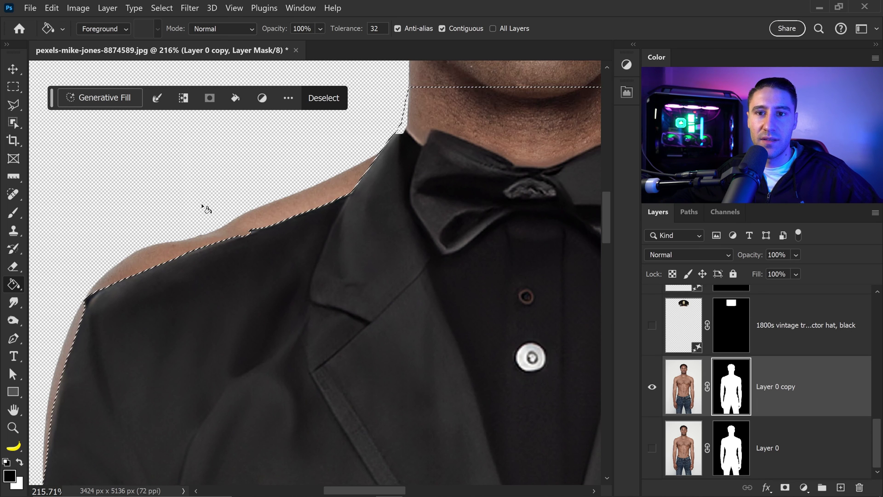
key("b")
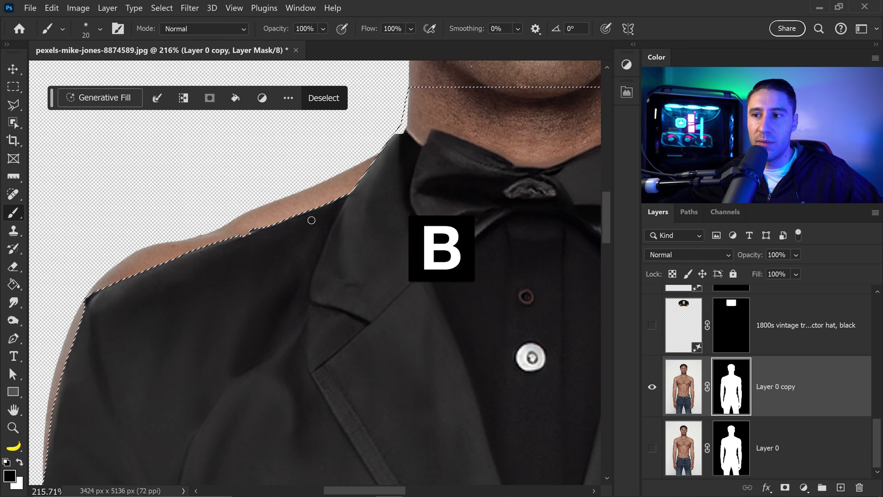
key("bracketright")
key("bracketright")
key("bracketright")
key("bracketright")
key("bracketright")
key("bracketright")
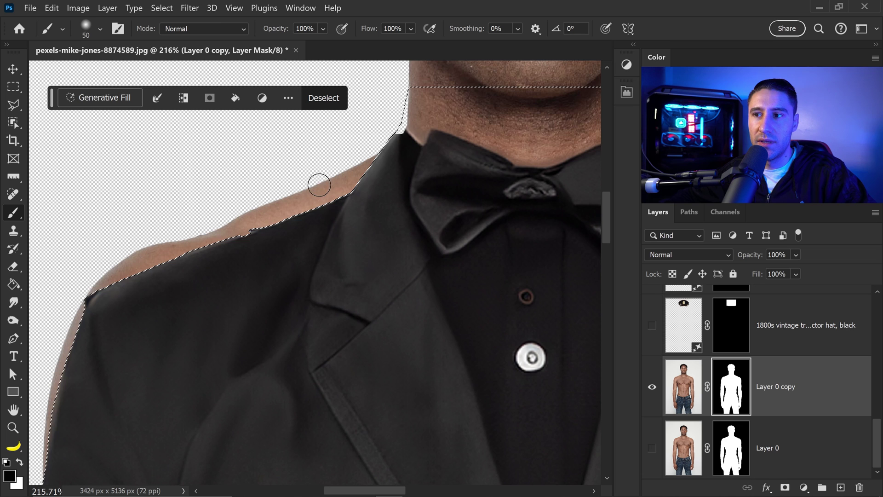
left_click_drag(318, 181, 338, 186)
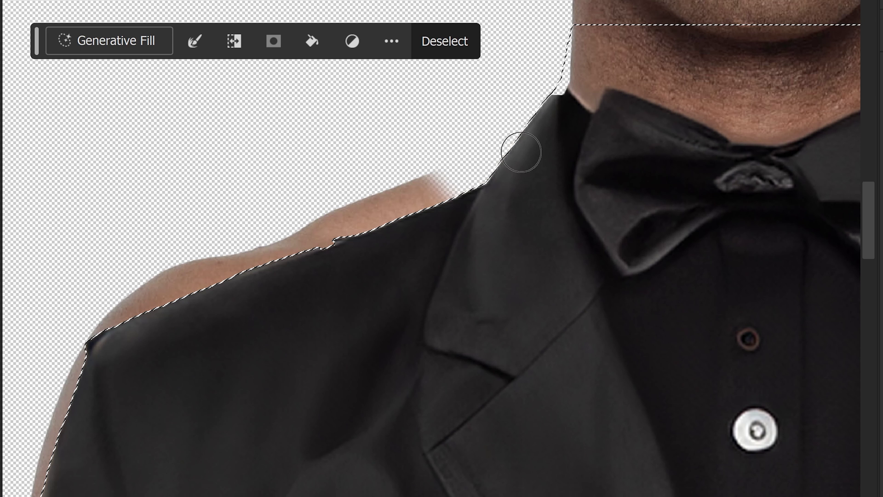
mouse_move(373, 170)
left_mouse_down()
mouse_move(297, 237)
mouse_move(244, 224)
mouse_move(204, 263)
left_mouse_up()
scroll(265, 289, "down", 3)
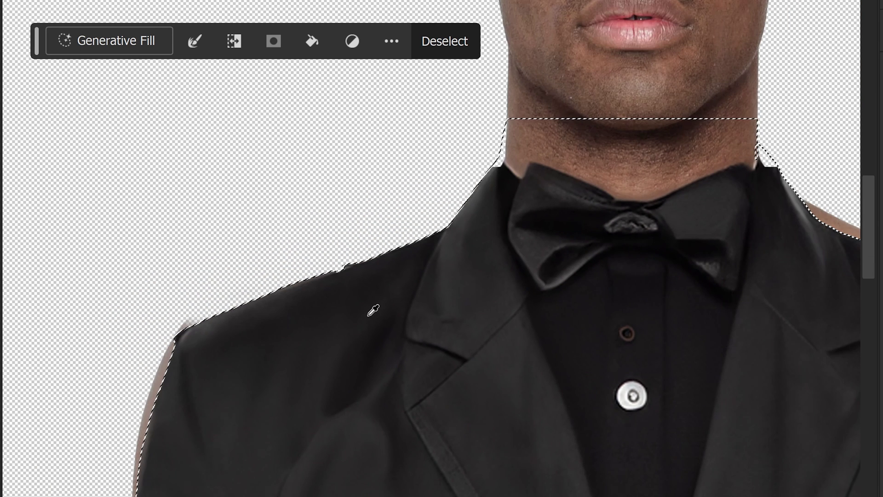
Paint out the remaining skin along the sleeve and opposite shoulder on Layer 0 copy's mask with a larger brush, and deselect.
key("]")
mouse_move(359, 276)
left_mouse_down()
mouse_move(242, 374)
mouse_move(237, 407)
left_mouse_up()
scroll(340, 426, "down", 2)
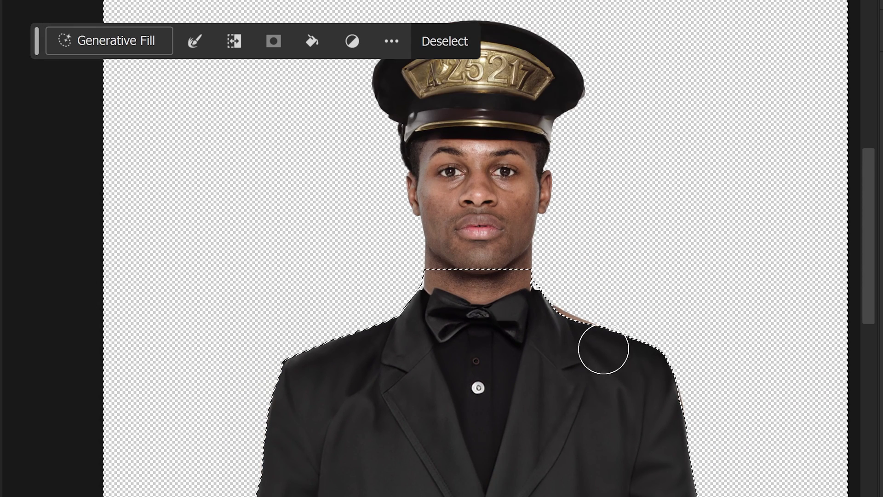
scroll(681, 391, "down", 2)
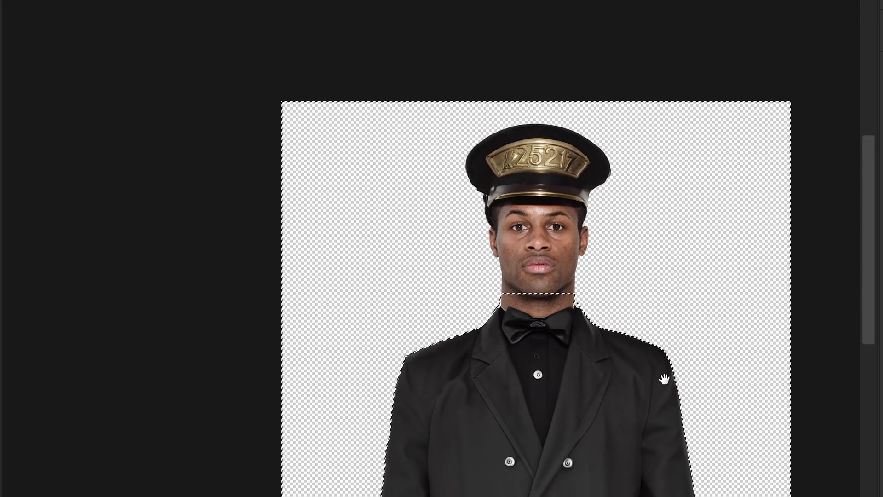
scroll(685, 388, "down", 5)
left_click_drag(623, 276, 607, 366)
key("ctrl+d")
Group all layers from black blazer lines down to Layer 0 and duplicate the group.
key("v")
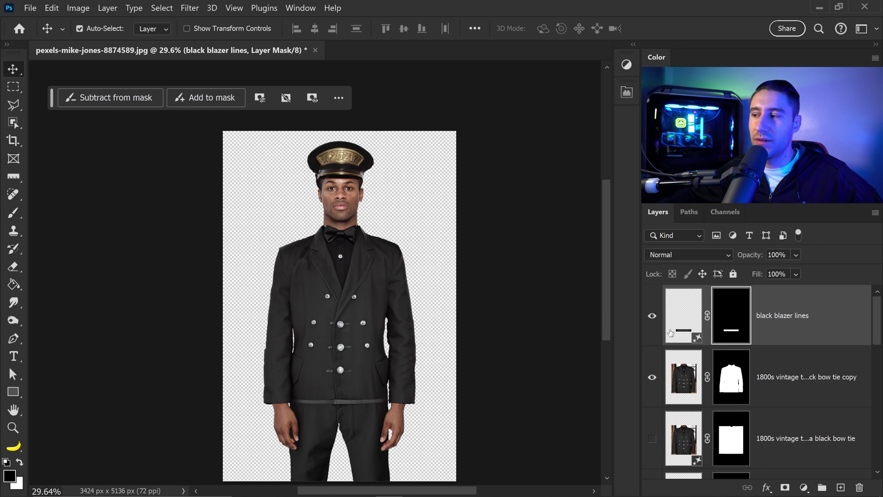
scroll(783, 359, "down", 5)
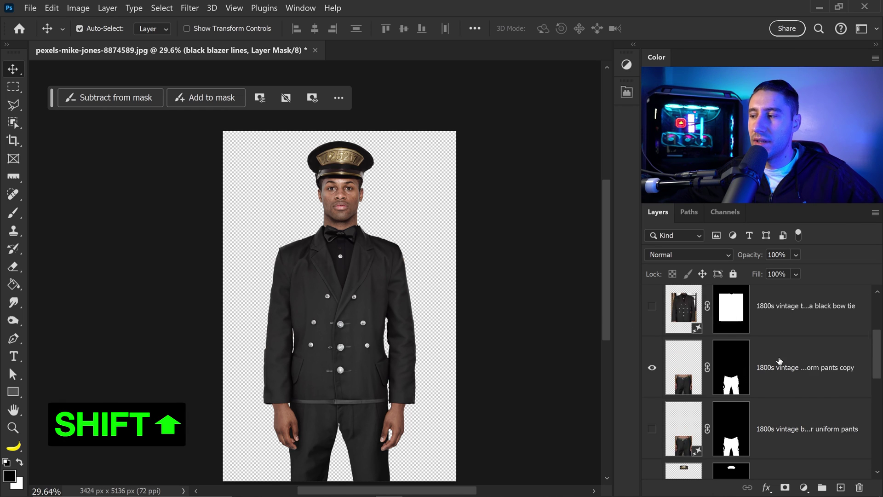
left_click(753, 450, "shift")
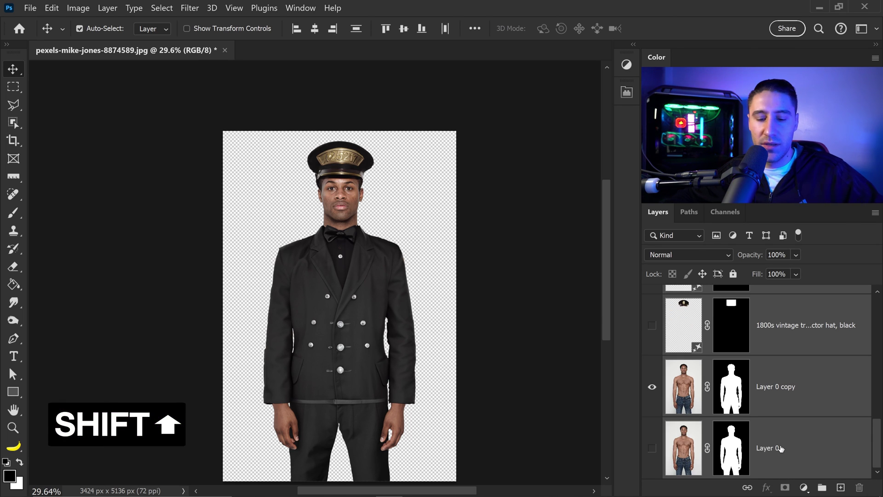
left_click(822, 488)
key("ctrl+j")
Hide the original Group 1 and convert Group 1 copy to a Smart Object.
key("ctrl")
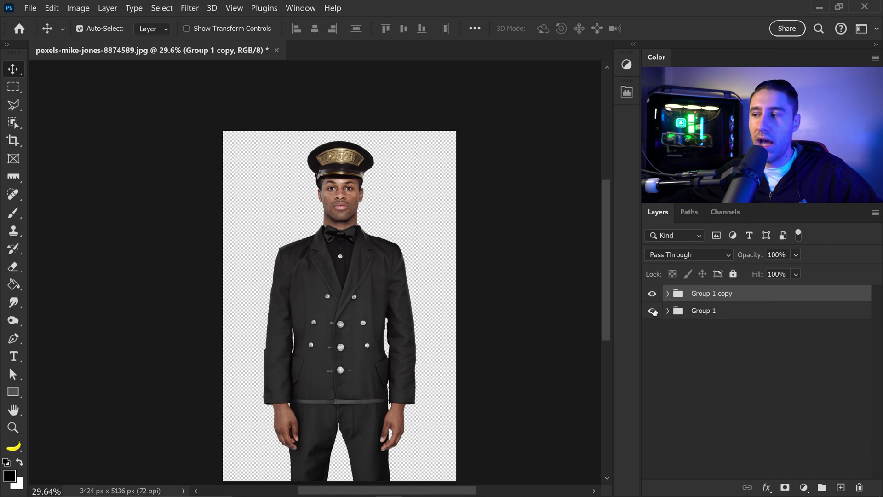
right_click(710, 296)
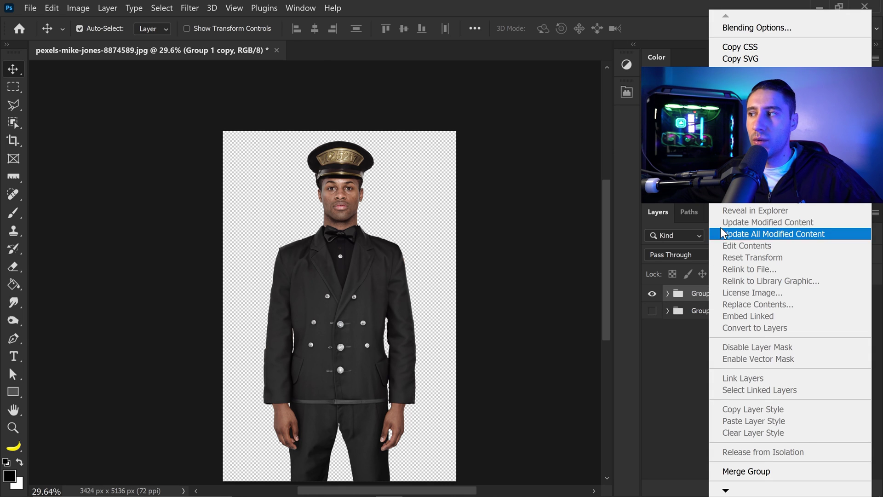
left_click(742, 202)
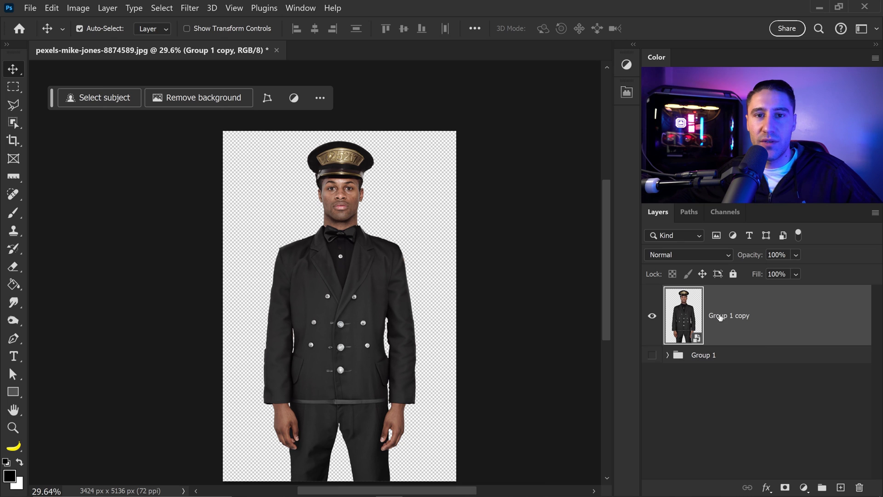
Load the outline of the Group 1 copy Smart Object as a selection and invert it to select the empty background.
key("ctrl")
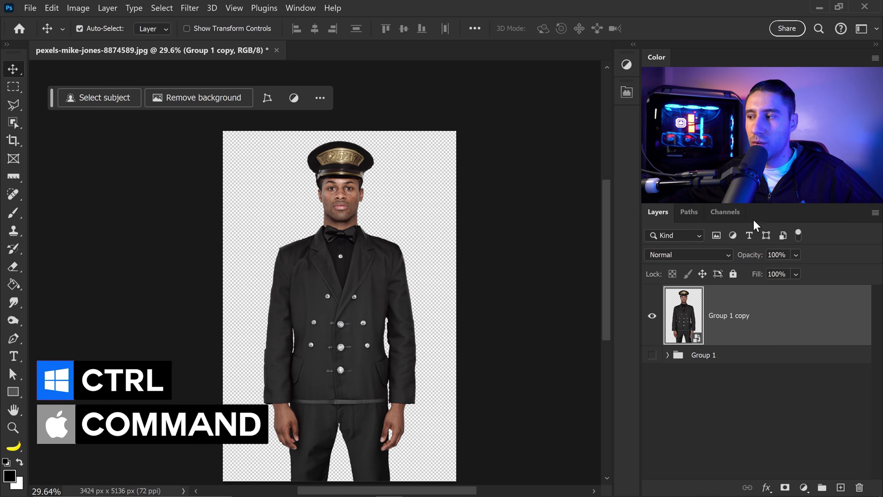
left_click(695, 316, "ctrl")
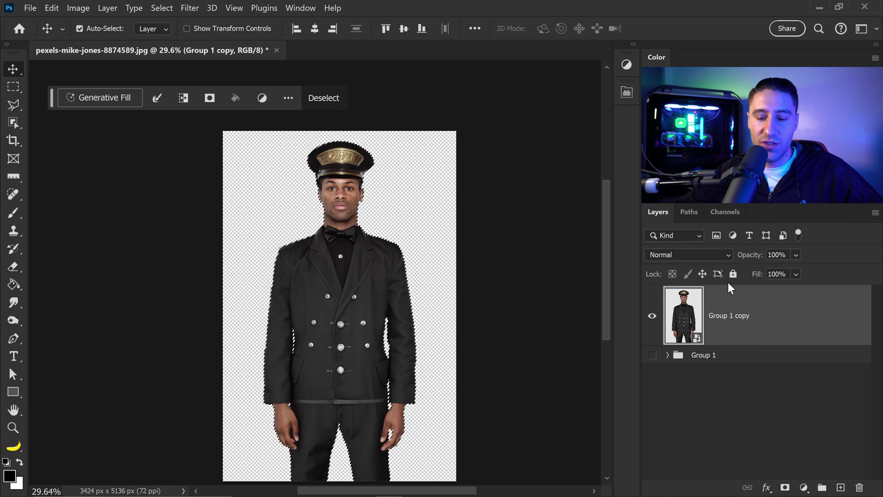
key("ctrl+shift+i")
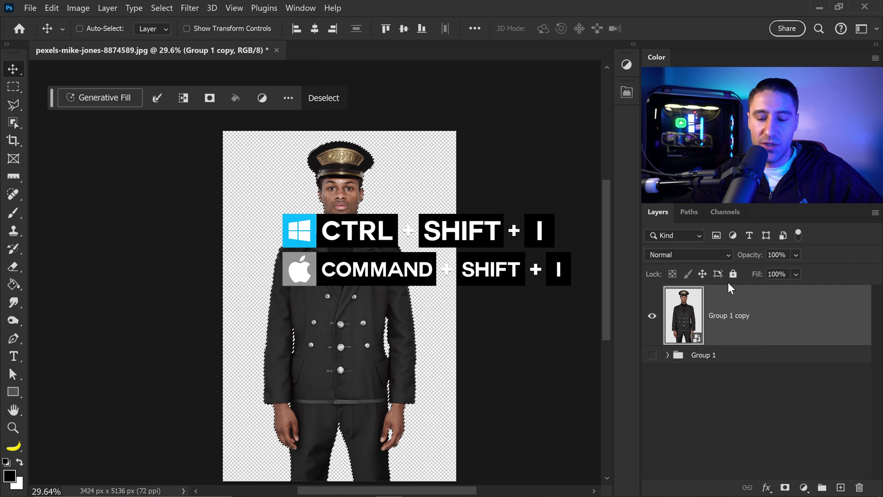
key("ctrl+shift+i")
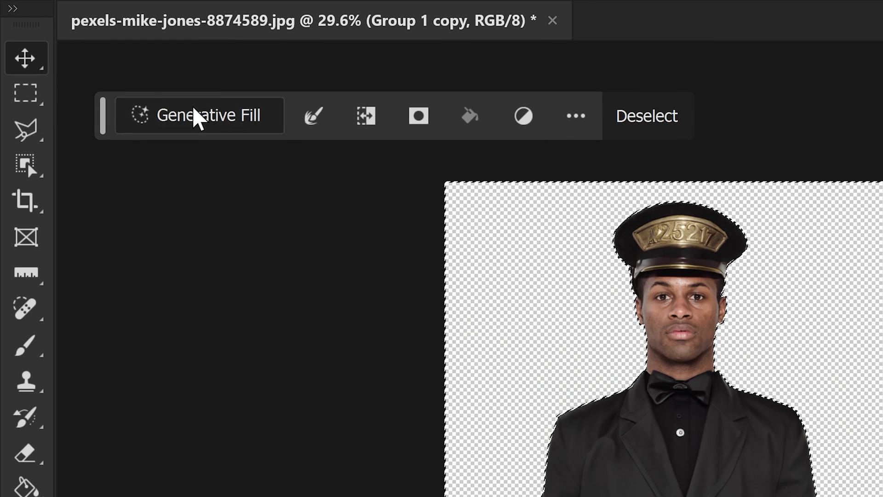
Generate a background in the selection with Generative Fill using the prompt "1800s train station with a steam train behind the subject".
left_click(168, 111)
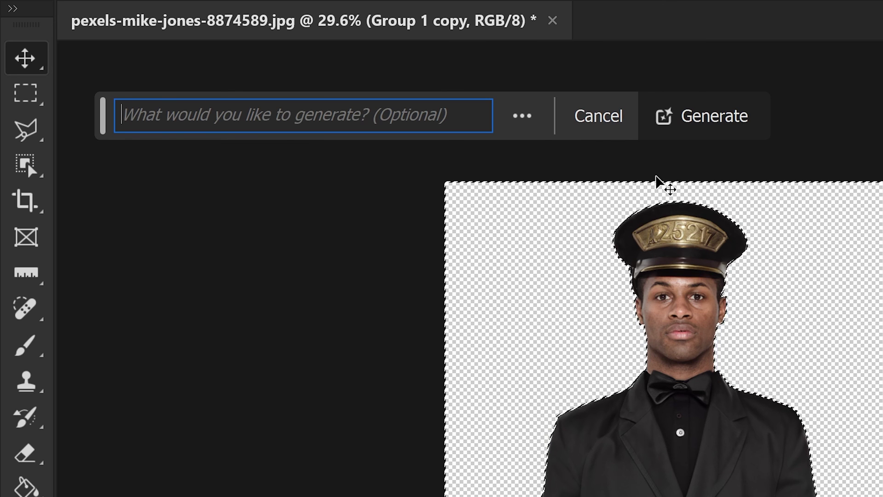
type("1800s train station with a steam tr")
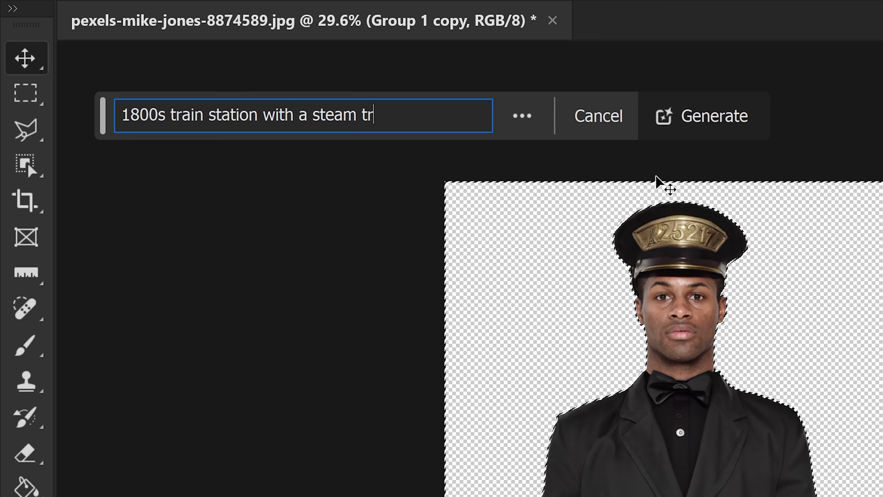
type("ain behind the subject")
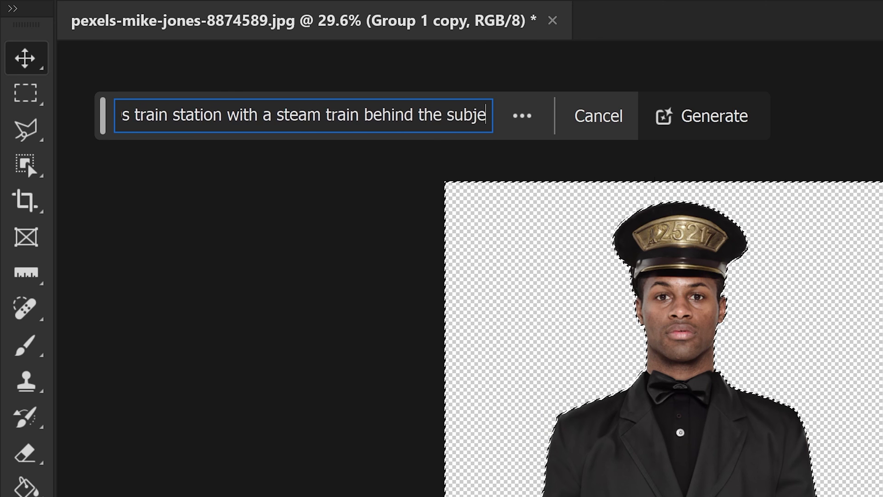
left_click(702, 116)
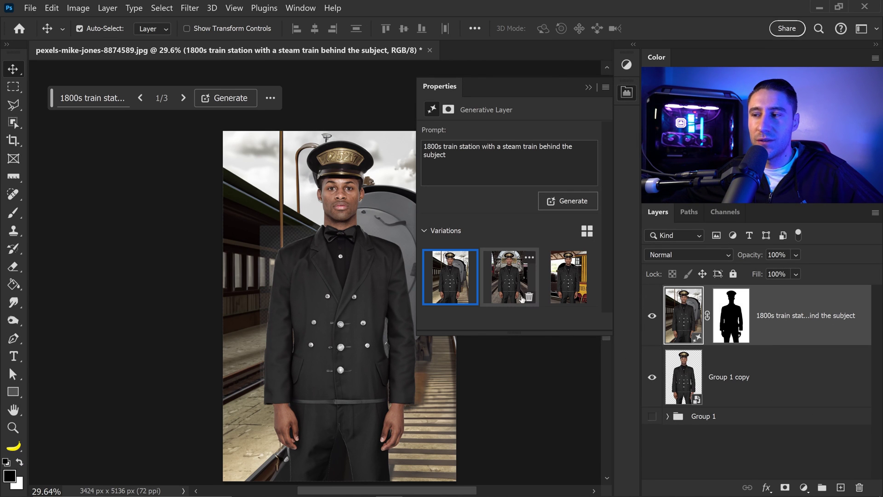
Compare the generated station backgrounds and choose the third variation with the yellow train, closing the variation properties.
left_click(510, 292)
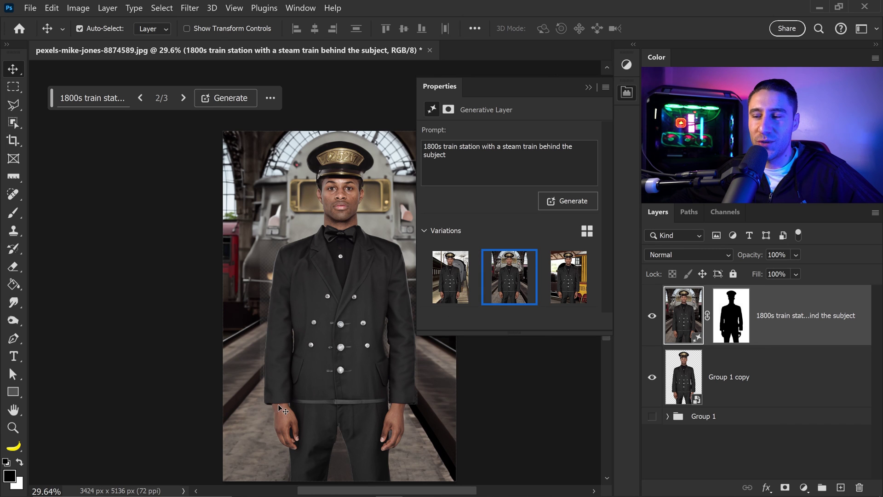
left_click(579, 286)
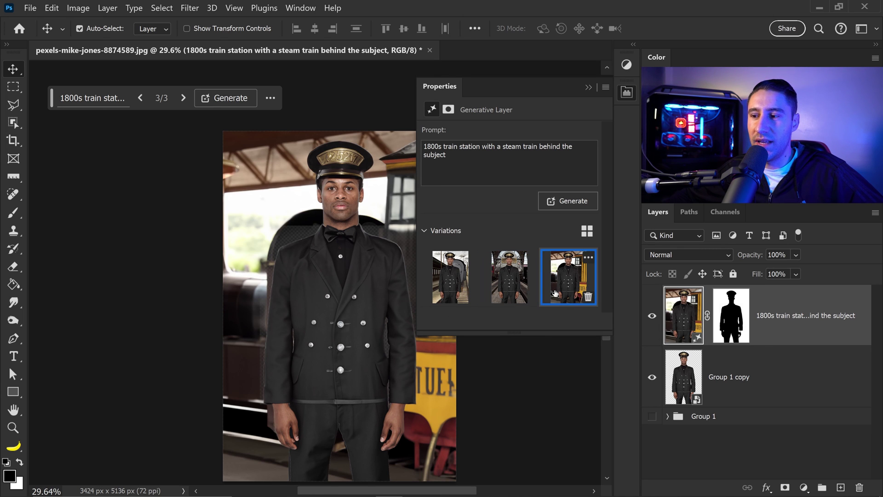
left_click_drag(364, 321, 281, 313)
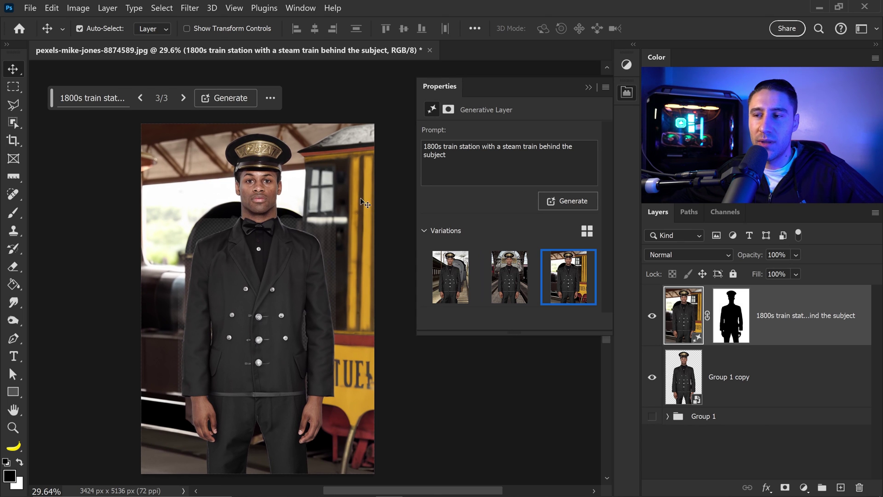
left_click(593, 87)
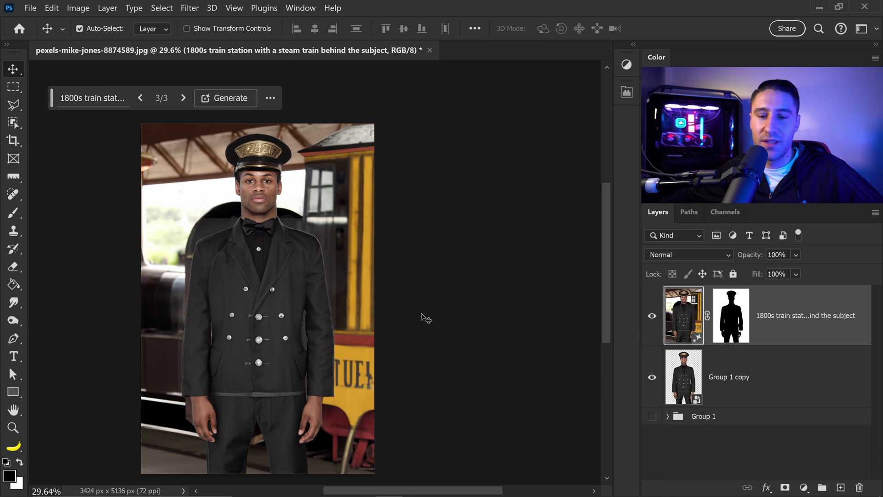
Duplicate the generated train station layer four times to fill in its semi-transparent areas around the man's shoulder.
scroll(329, 230, "up", 4, "alt")
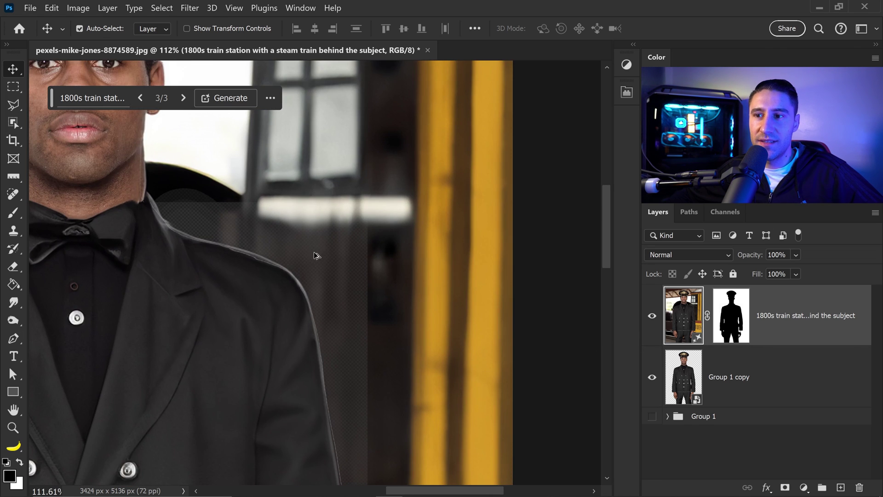
scroll(300, 263, "up", 2, "alt")
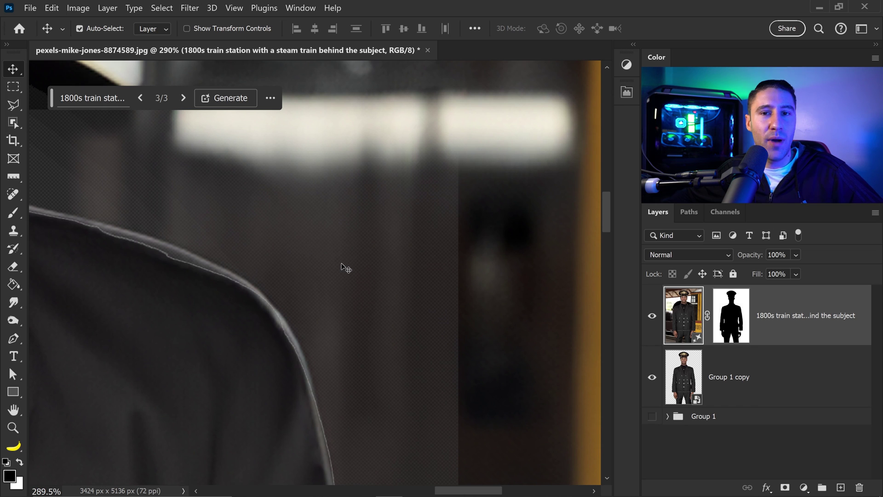
scroll(328, 319, "down", 2, "alt")
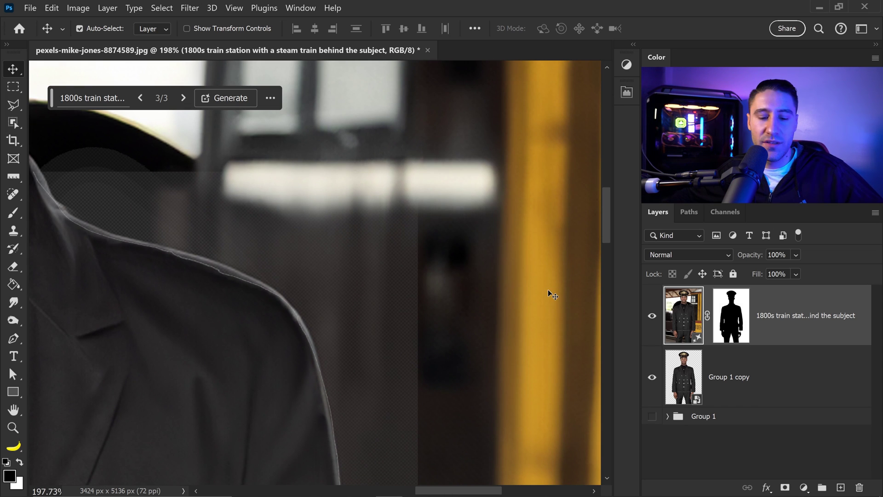
key("ctrl+j")
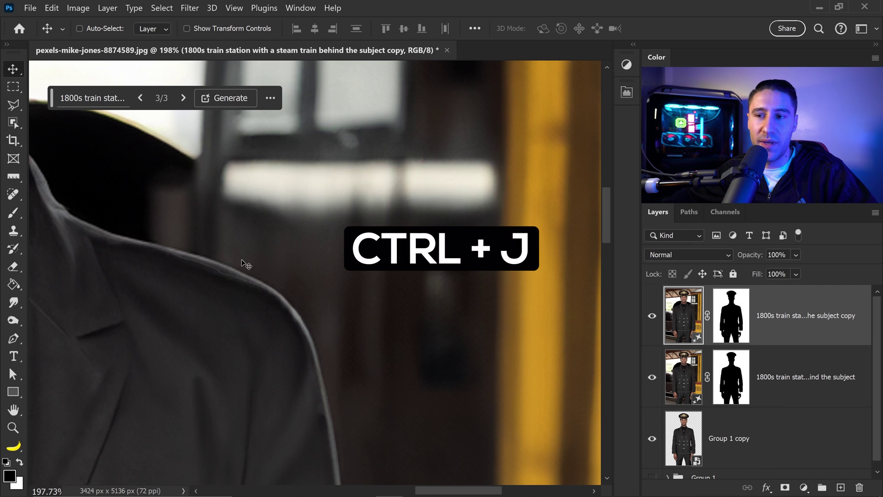
key("ctrl+j")
key("ctrl+j")
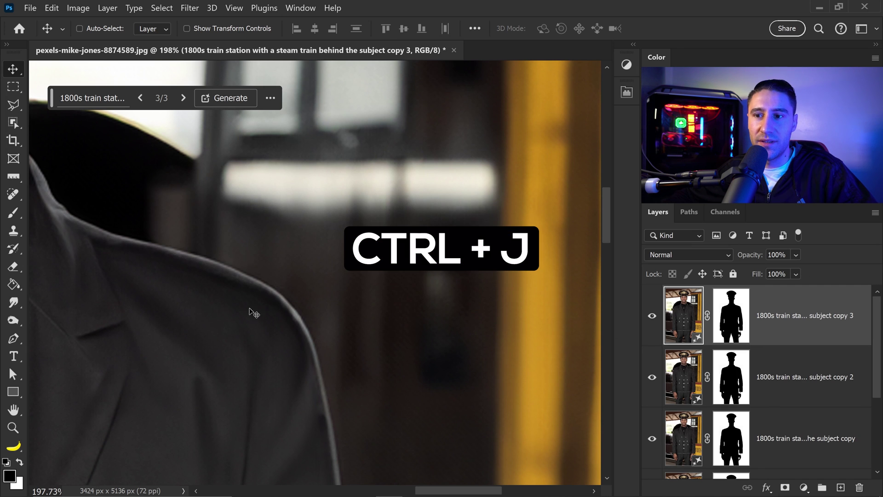
key("ctrl+j")
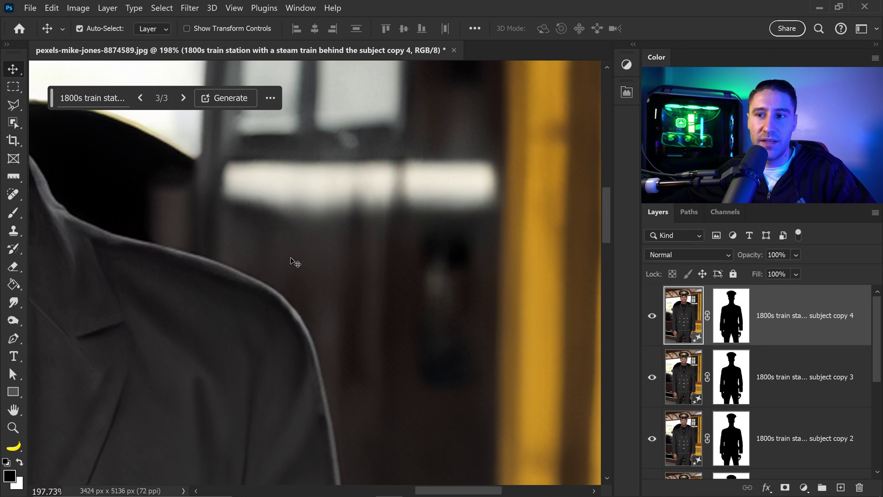
scroll(270, 274, "down", 4)
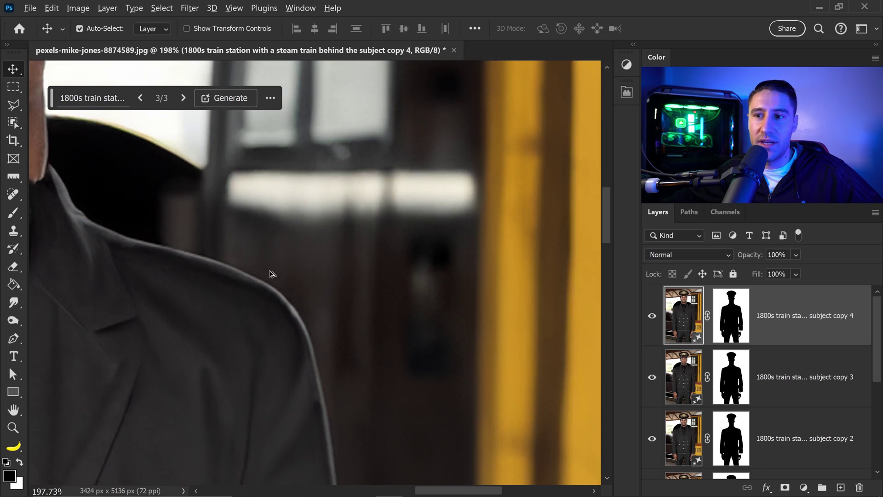